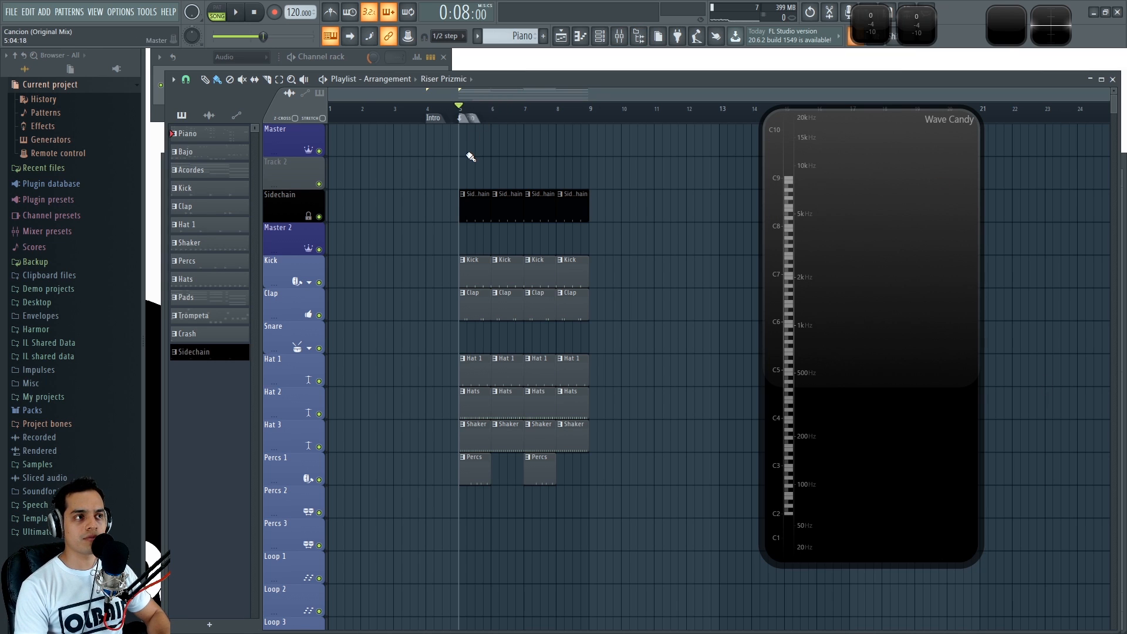
Play the arrangement from bar 5 to hear the full mix
ctrl+scroll(468, 156, up, 2)
key(space)
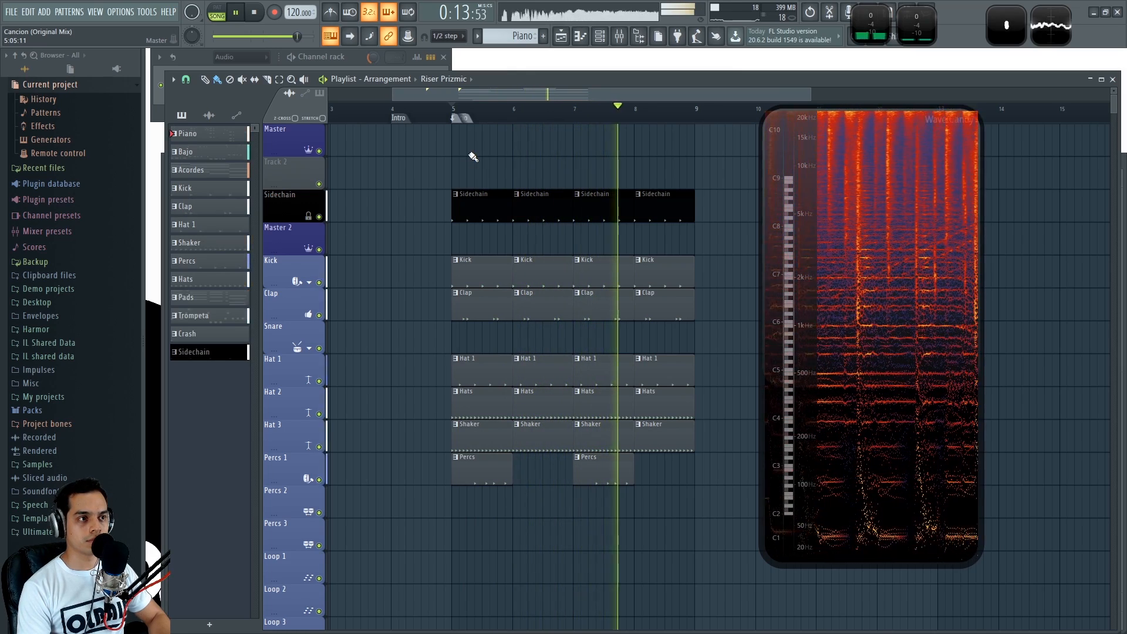
key(space)
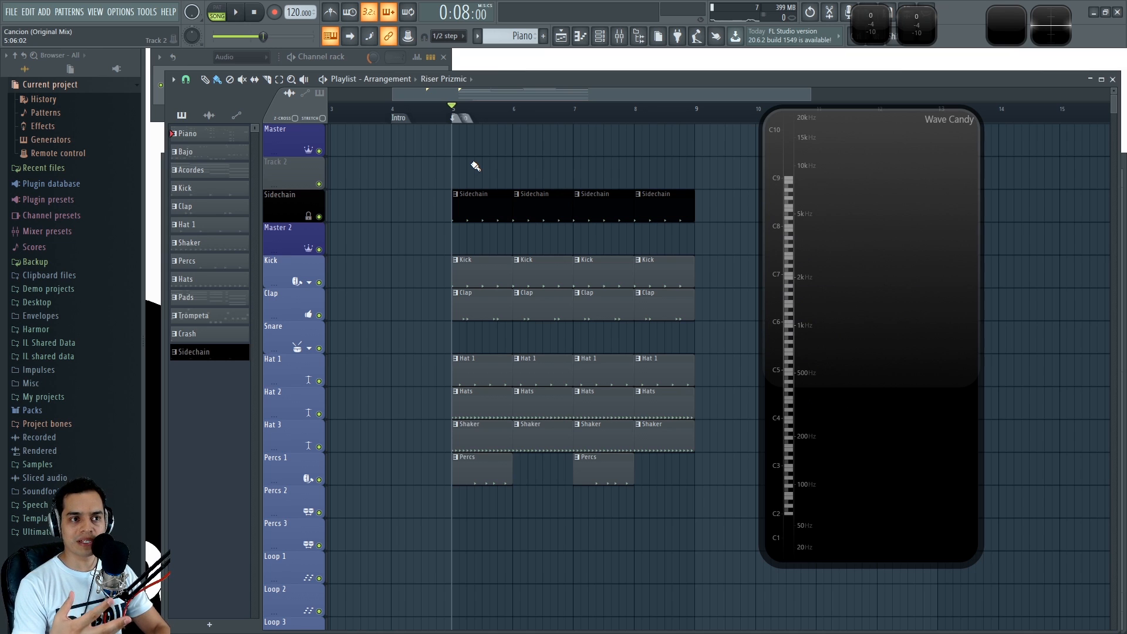
Solo the Pad 1 track in the mixer and play it back on its own
key(F9)
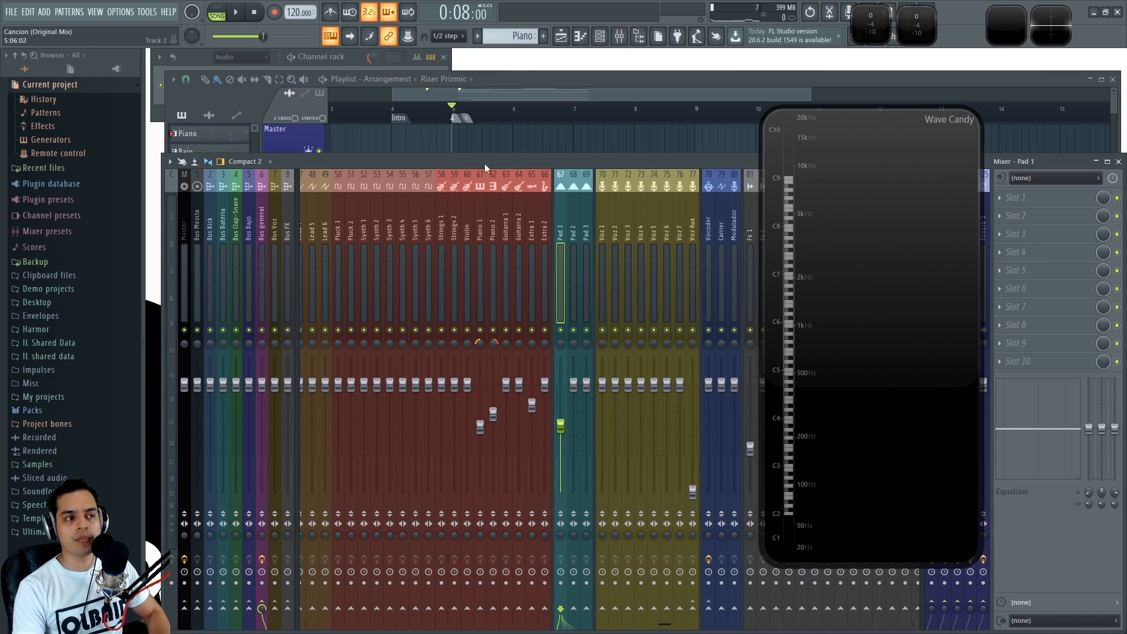
right_click(562, 331)
key(space)
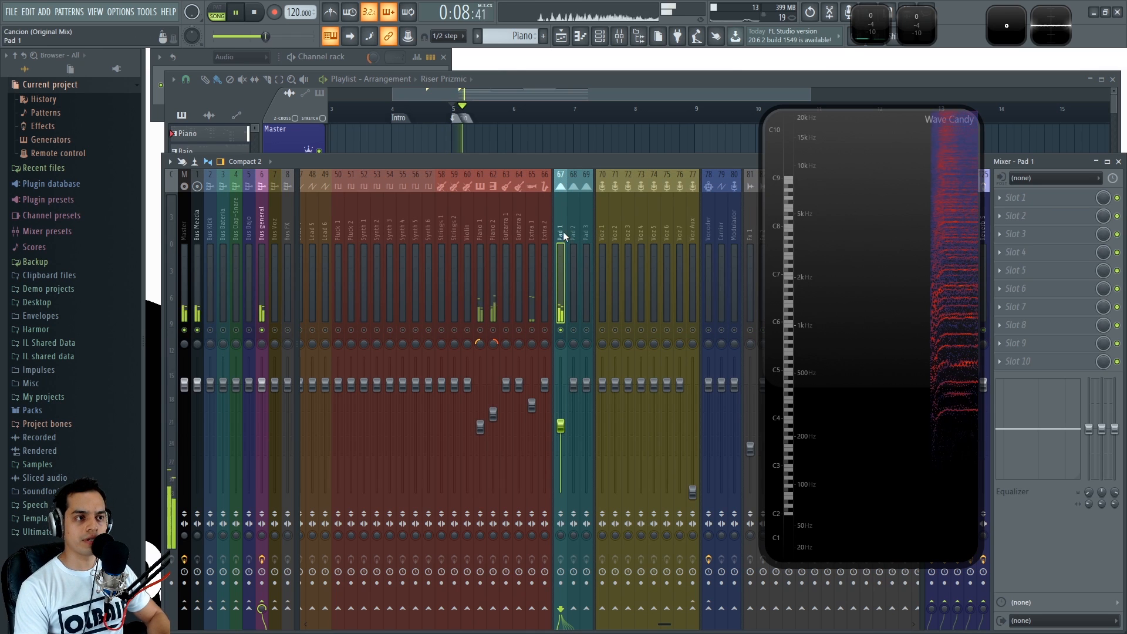
key(space)
Load Fruity parametric EQ 2 into the first effect slot of Pad 1 and enlarge its window
click(1004, 198)
click(809, 416)
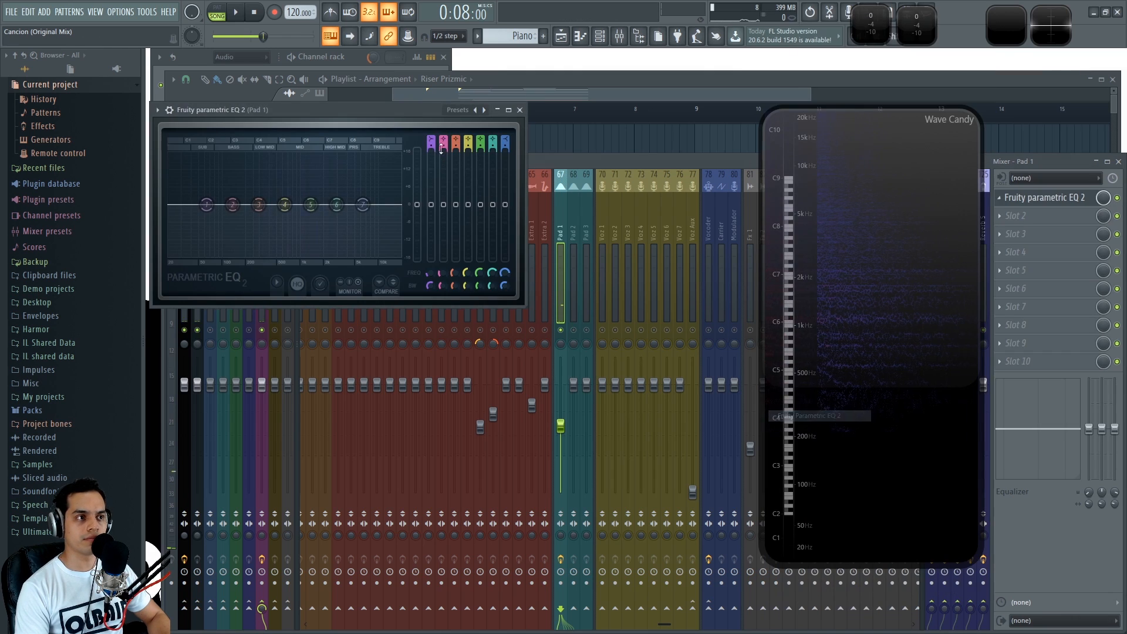
drag(376, 105, 430, 105)
drag(585, 301, 755, 447)
drag(579, 105, 576, 104)
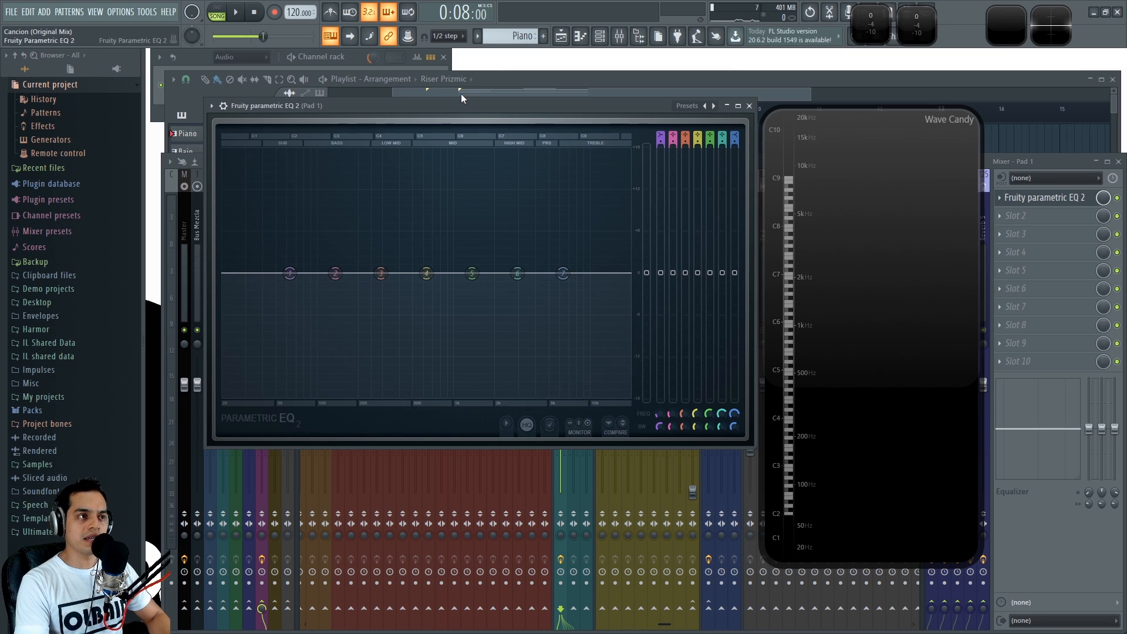
drag(452, 104, 449, 104)
Play the soloed pad several times and examine its frequency content in the parametric EQ's spectrum
key(space)
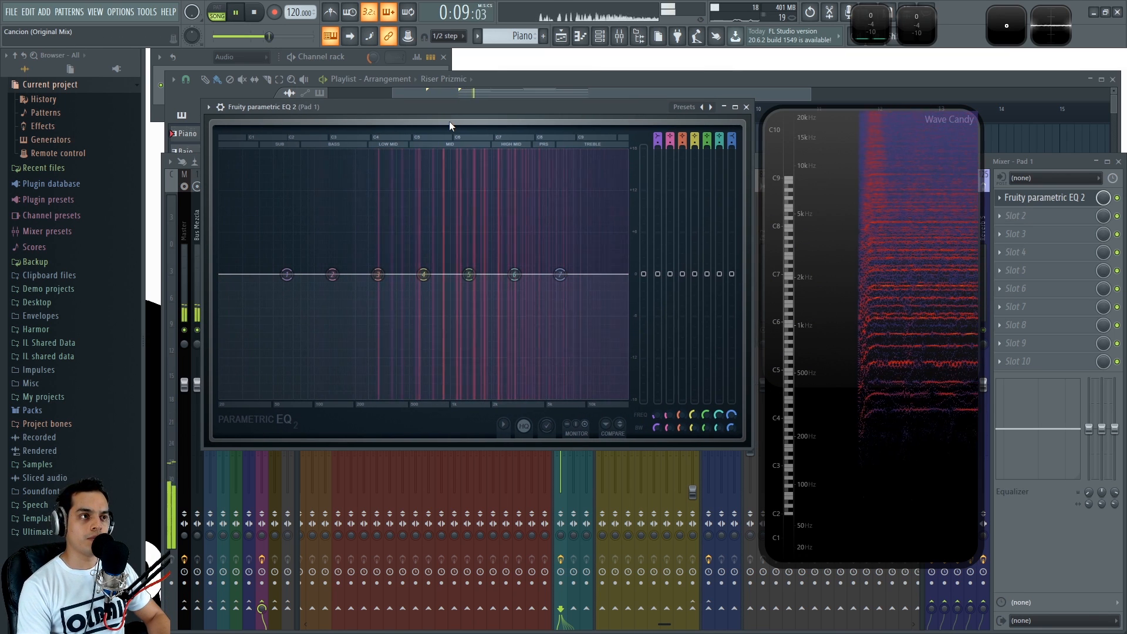
key(space)
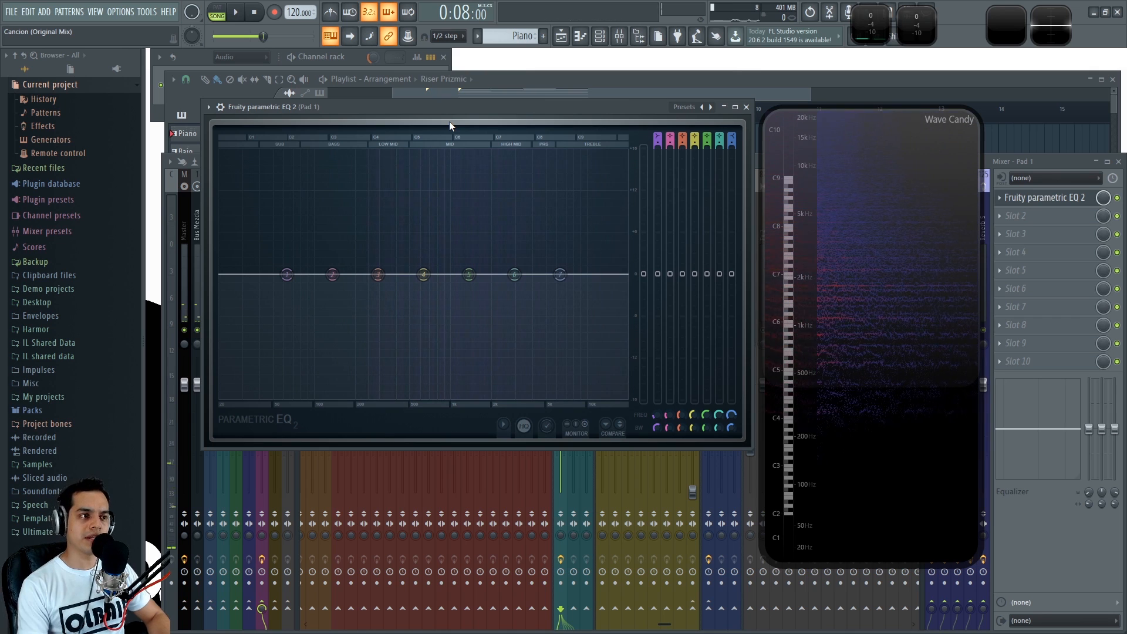
key(space)
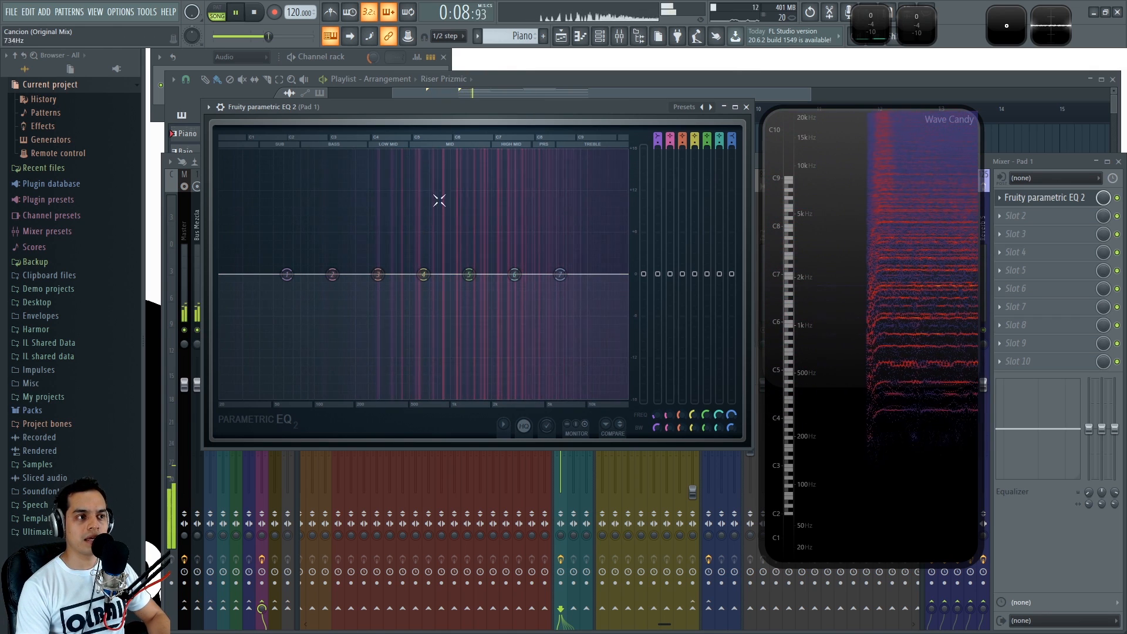
key(space)
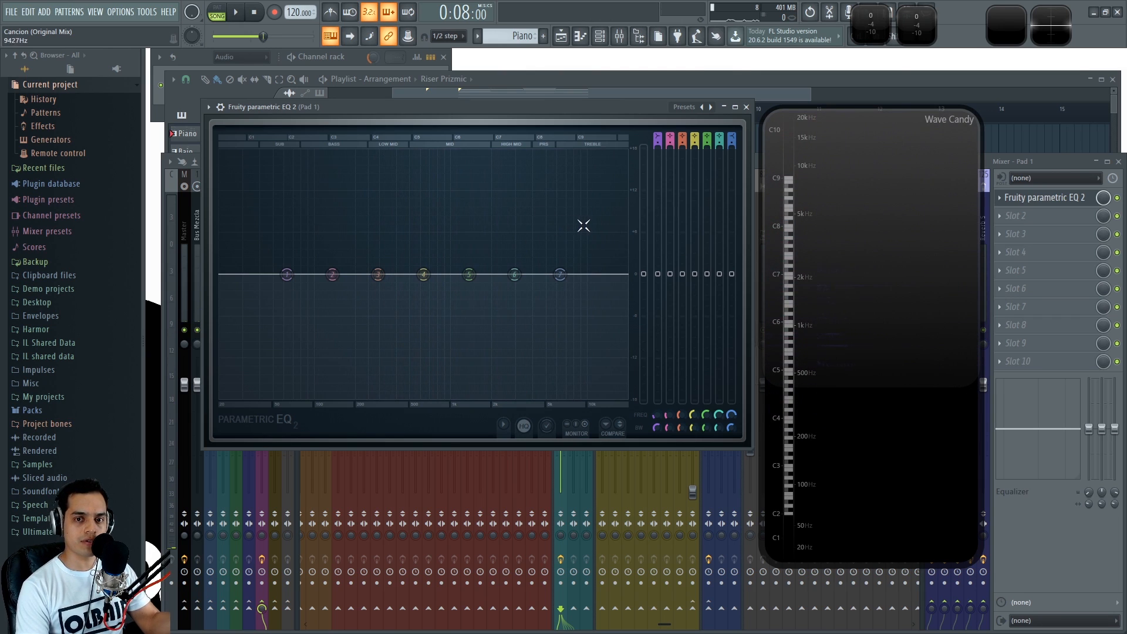
drag(474, 111, 478, 105)
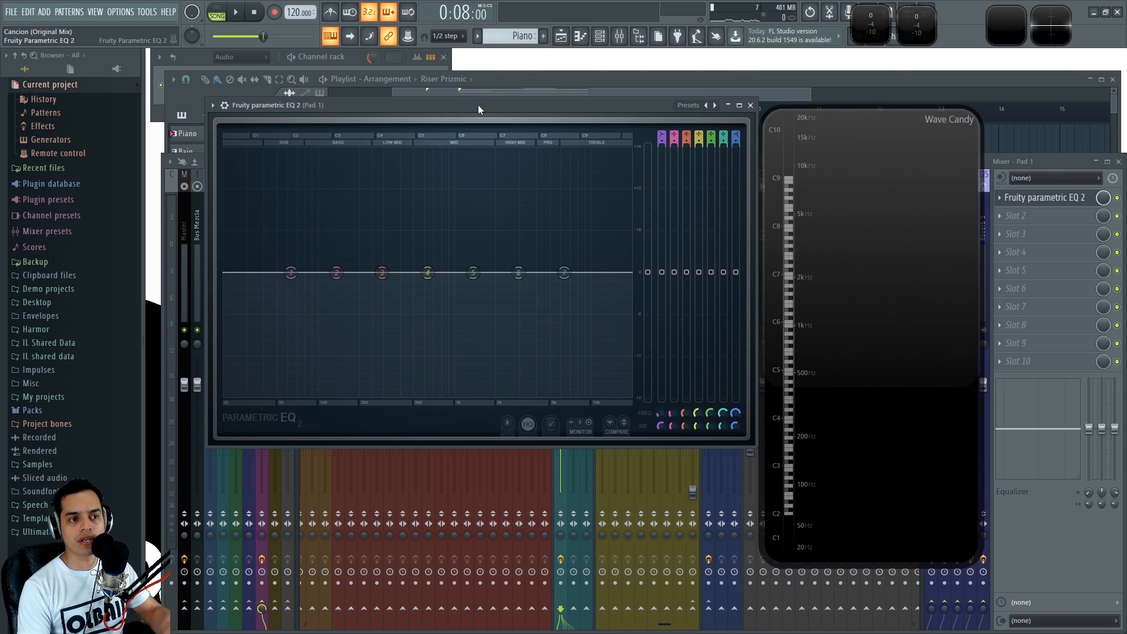
key(space)
key(space)
Compare the pad's spectrum in the Master track's SPAN analyzer with the parametric EQ's display during playback
click(185, 217)
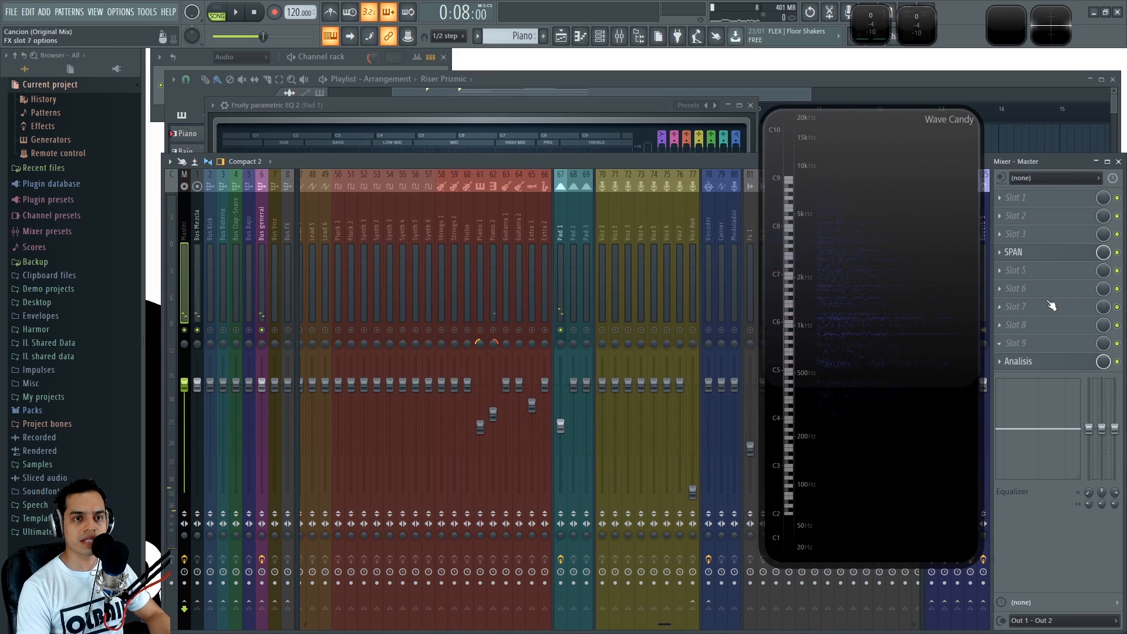
click(1045, 254)
drag(442, 230, 279, 261)
key(space)
click(441, 114)
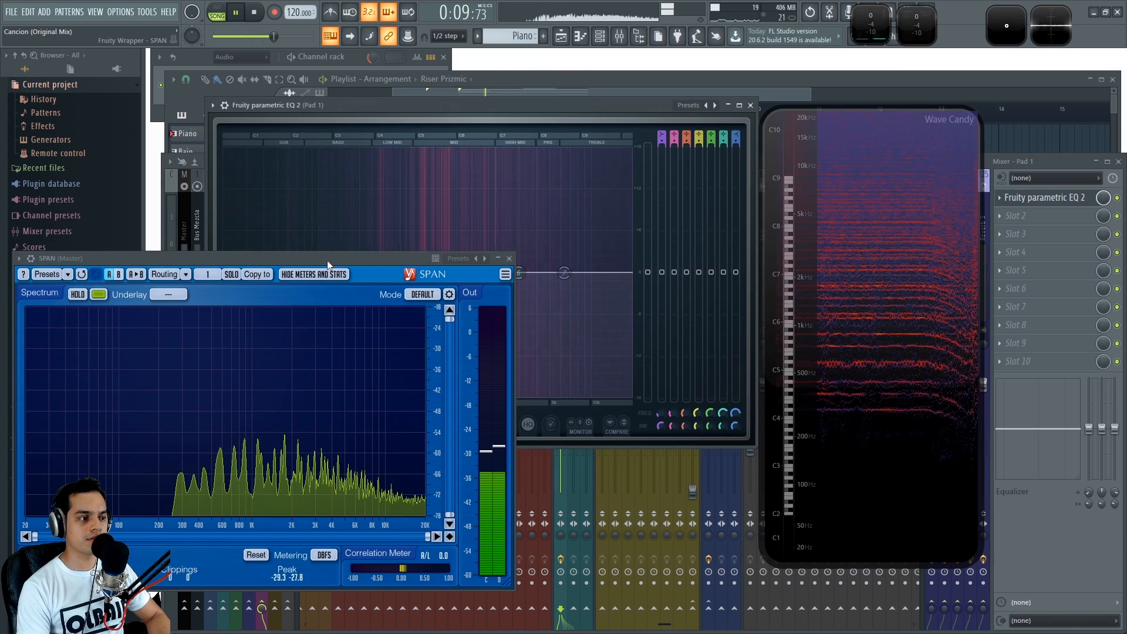
drag(326, 259, 325, 268)
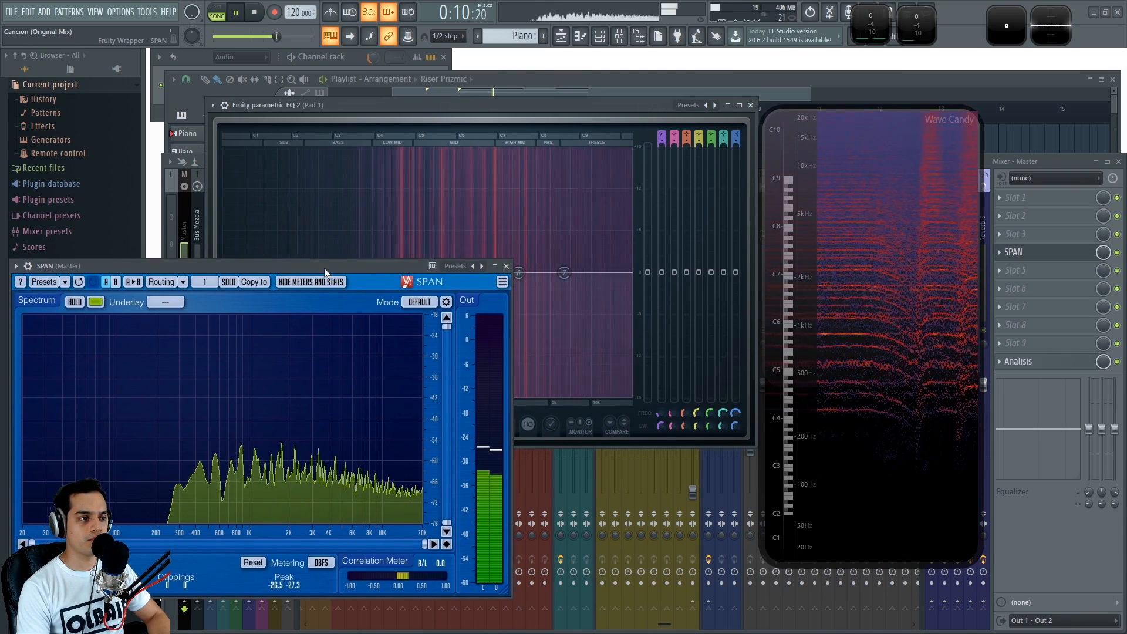
click(508, 267)
click(448, 121)
key(space)
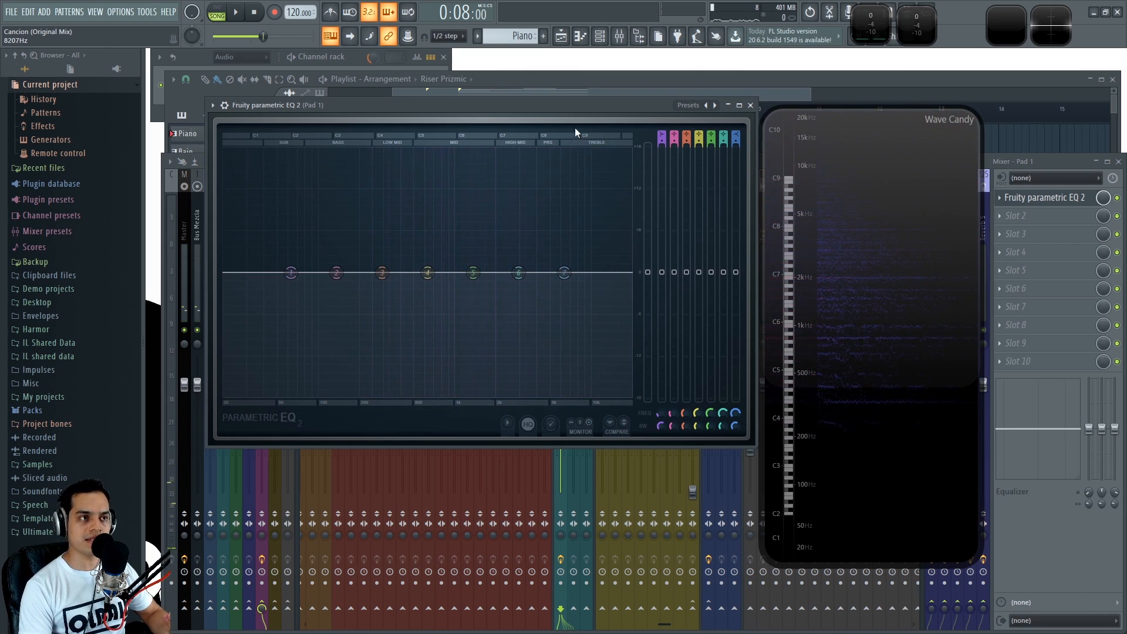
Shrink the large Wave Candy spectrum display and play the pad repeatedly to examine its spectrum in the equalizer
double_click(845, 263)
drag(522, 116, 608, 117)
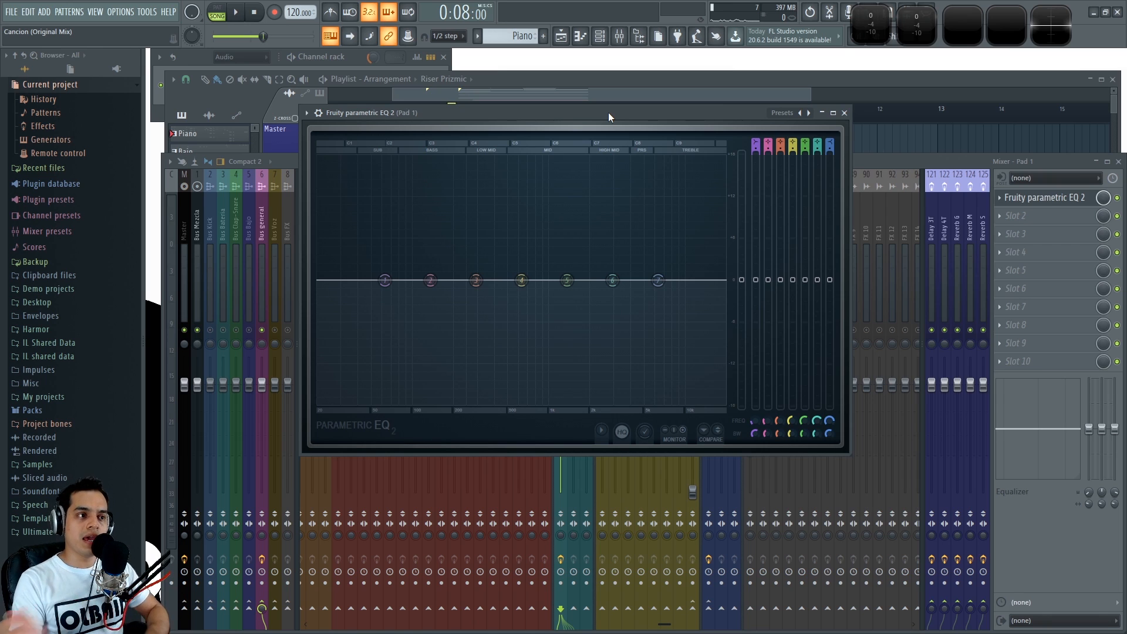
key(space)
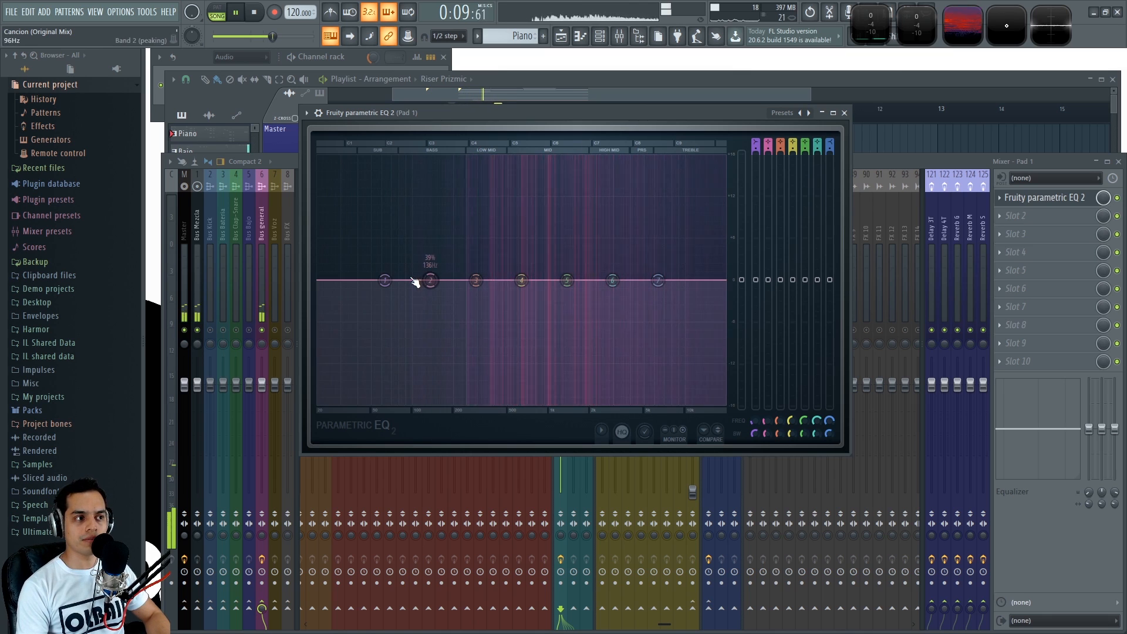
key(space)
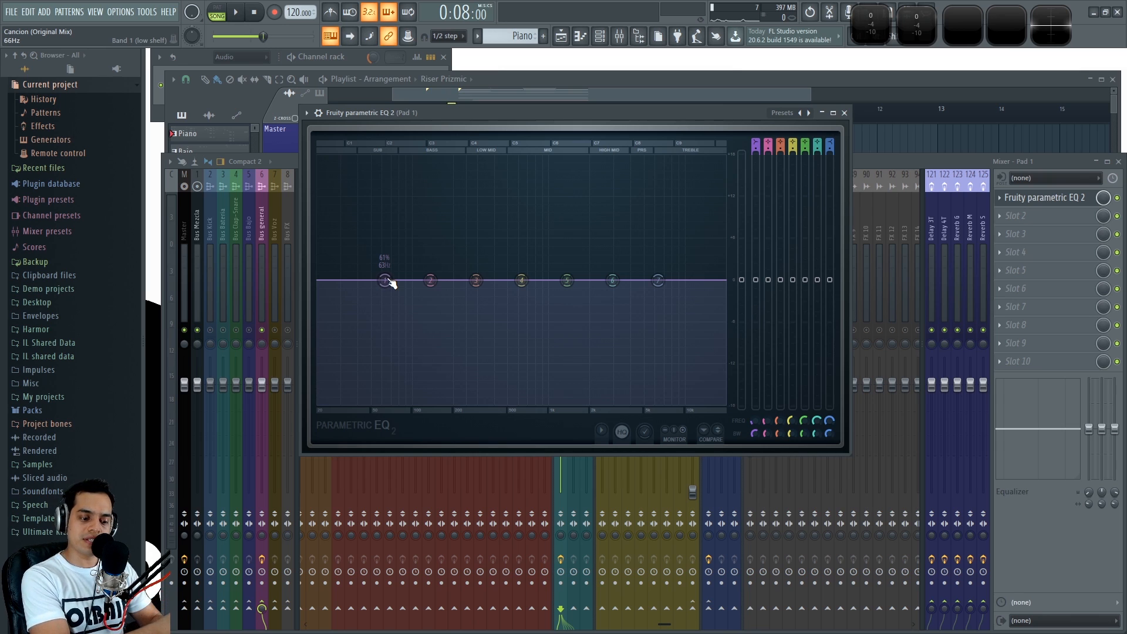
key(space)
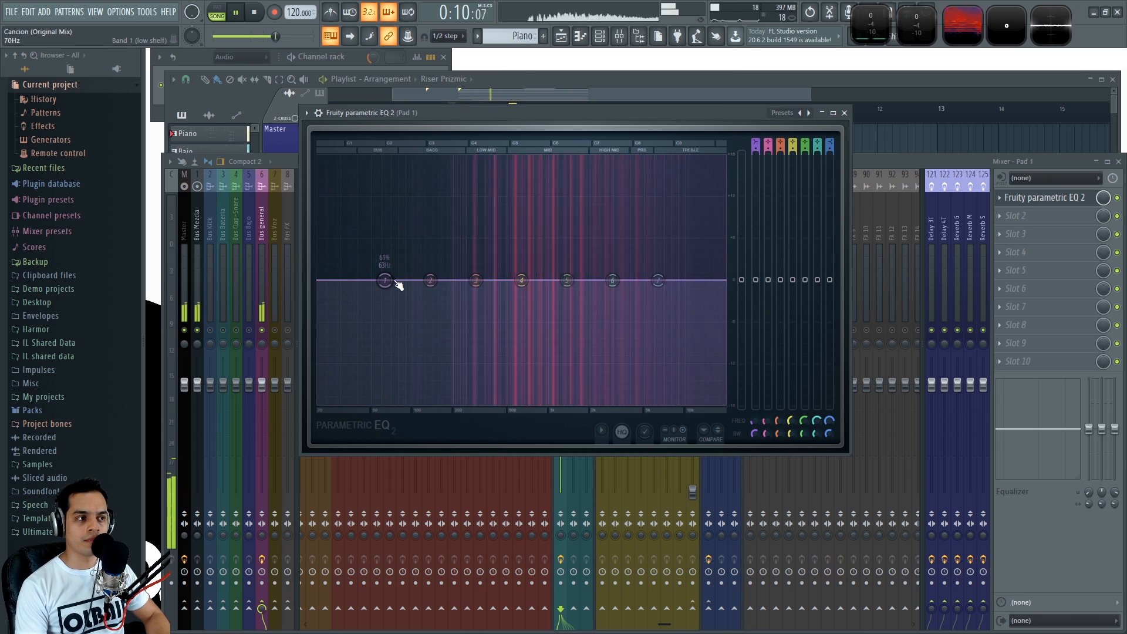
key(space)
key(space)
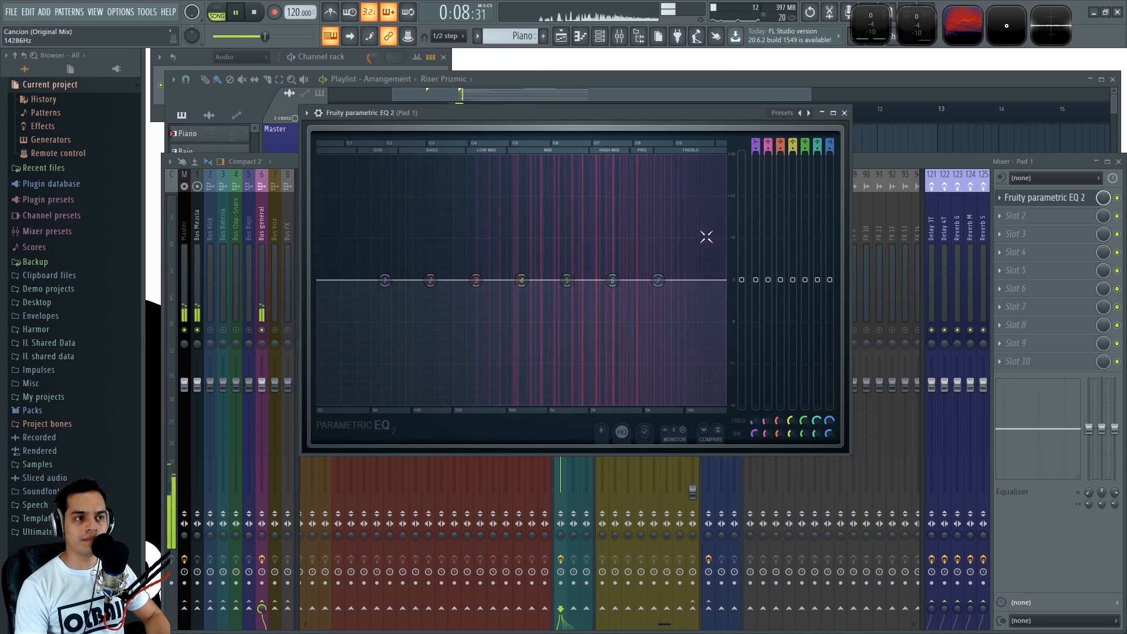
key(space)
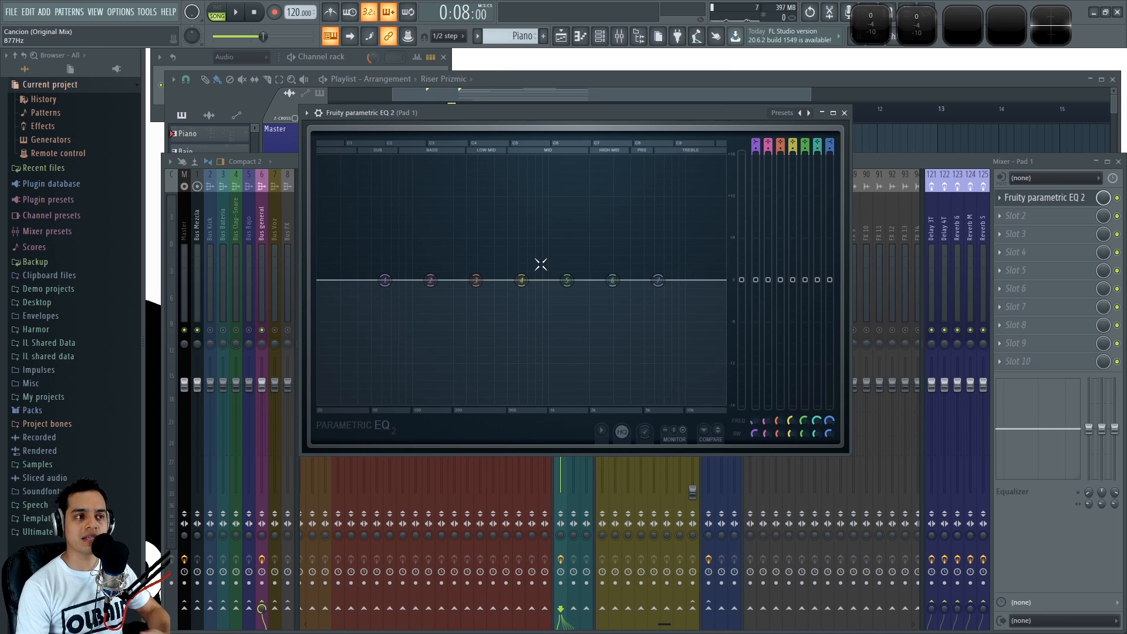
Boost EQ band 4 in the mids, a little above 1 kHz, while auditioning the pad
mouse_move(523, 281)
mouse_down()
mouse_move(518, 182)
mouse_move(523, 217)
mouse_move(498, 208)
mouse_move(538, 235)
mouse_move(530, 251)
mouse_move(521, 222)
mouse_move(500, 233)
mouse_move(516, 280)
mouse_up()
key(space)
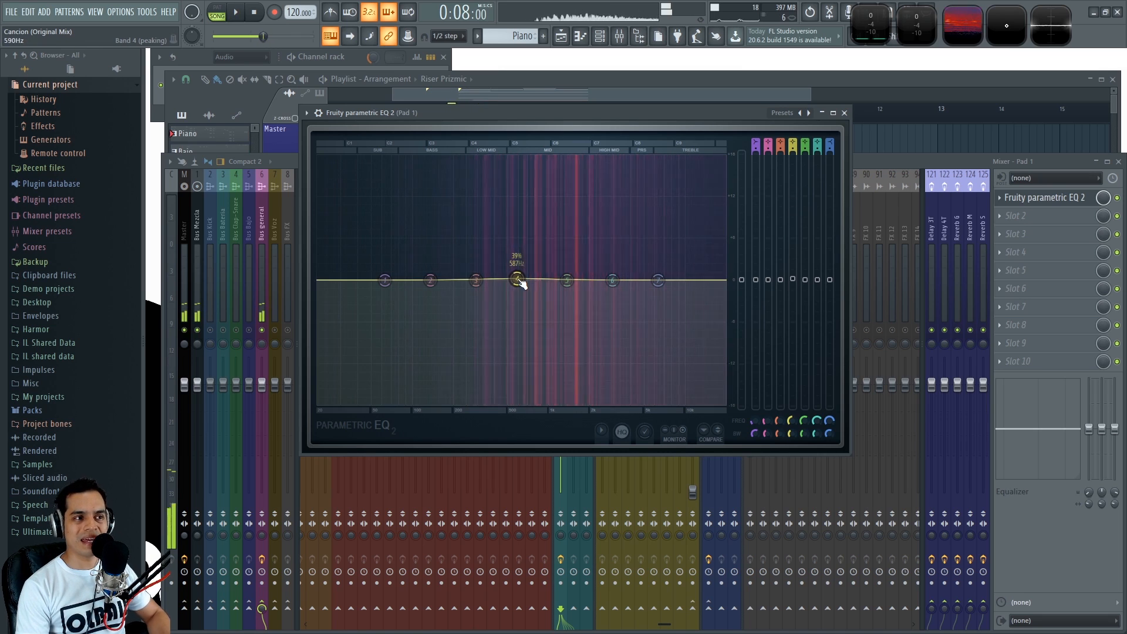
key(space)
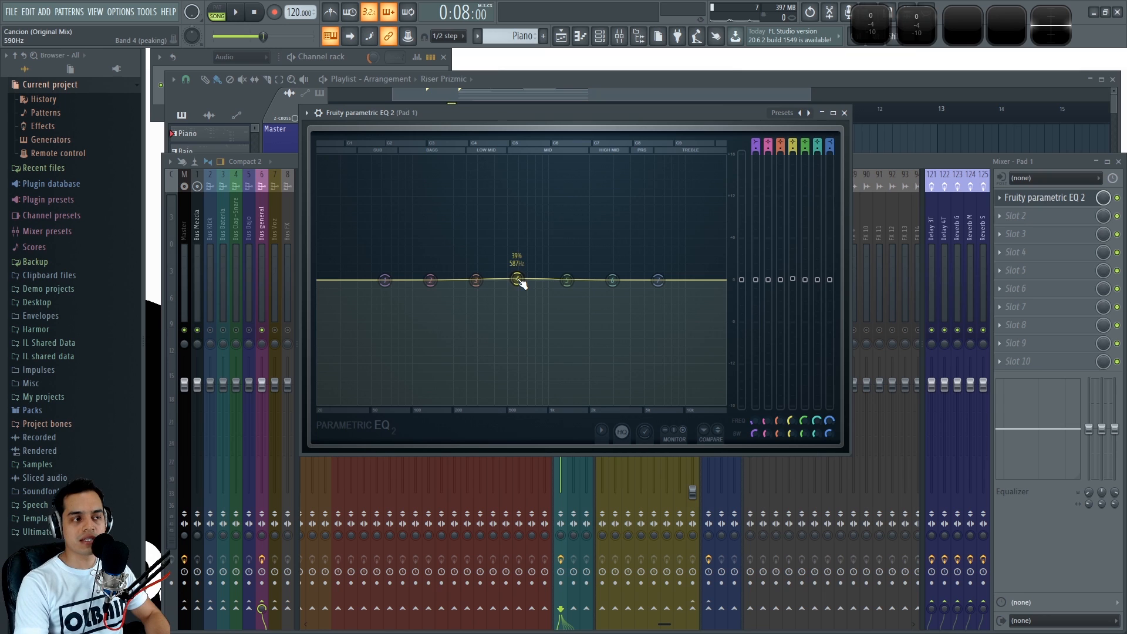
key(space)
drag(519, 280, 566, 230)
key(space)
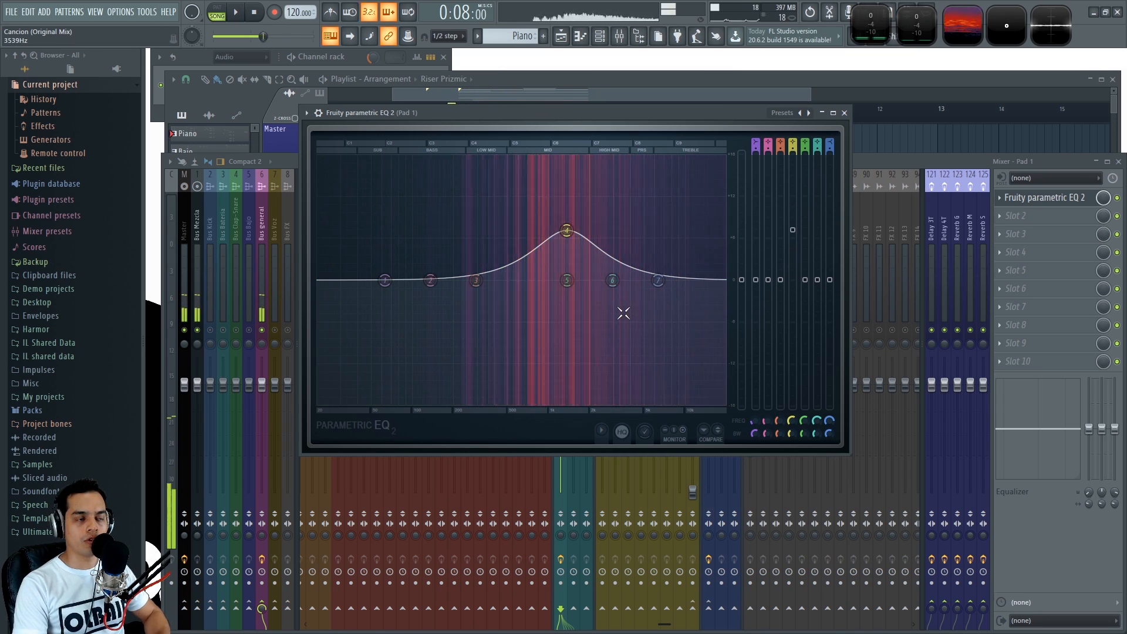
Boost EQ band 6 to about the same height as band 4, at band 7's frequency, while auditioning the pad
drag(613, 282, 657, 229)
key(space)
key(space)
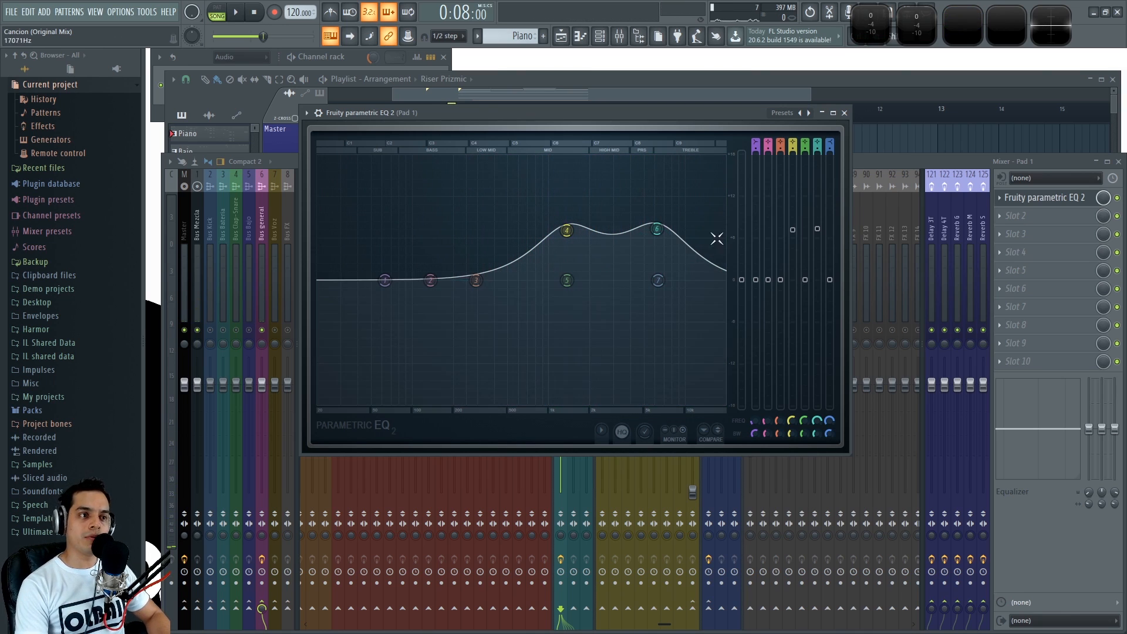
mouse_move(658, 229)
mouse_down()
mouse_move(661, 249)
mouse_move(658, 229)
mouse_up()
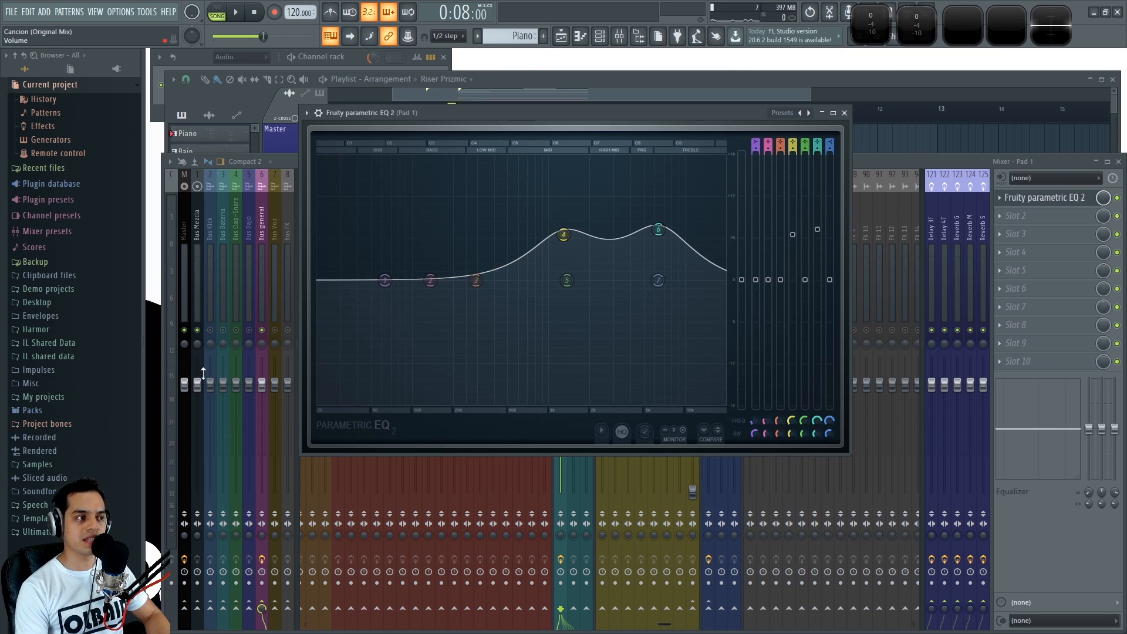
Enlarge the Wave Candy level meter and play the boosted pad to check its output level
key(space)
double_click(871, 25)
key(space)
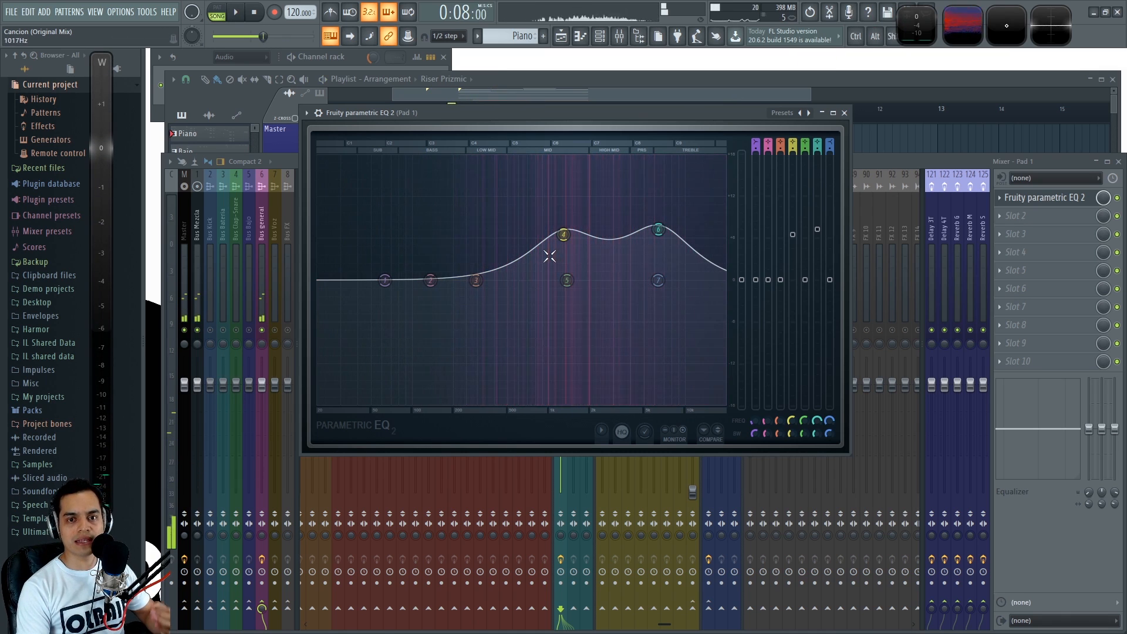
key(space)
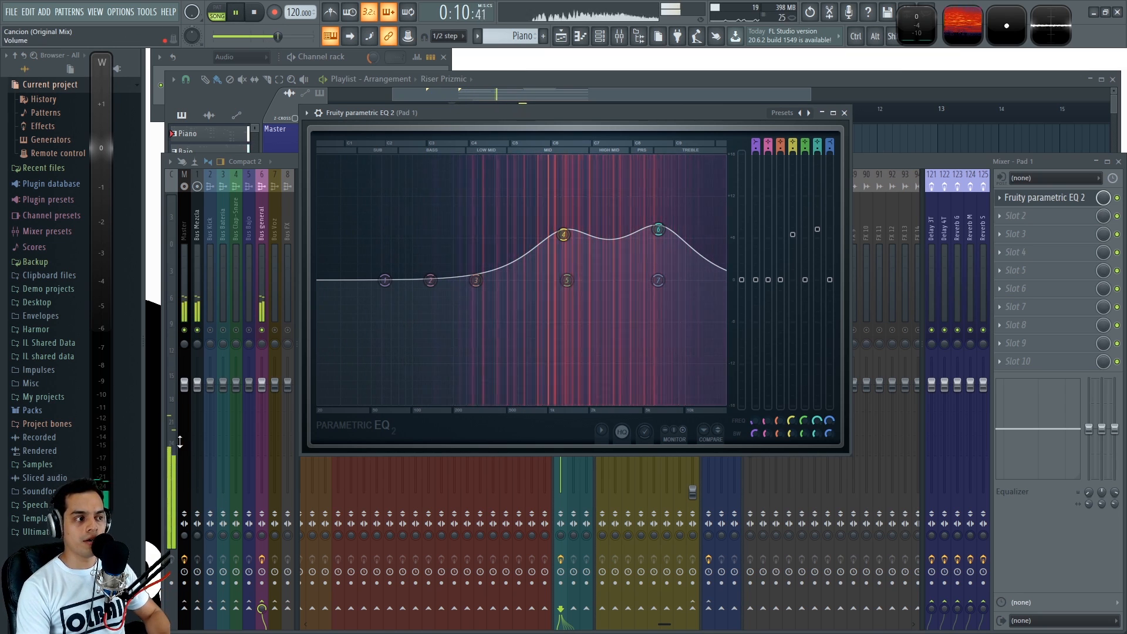
key(space)
Play the pad with the parametric EQ bypassed and with it enabled to compare the peak levels
click(1117, 197)
key(space)
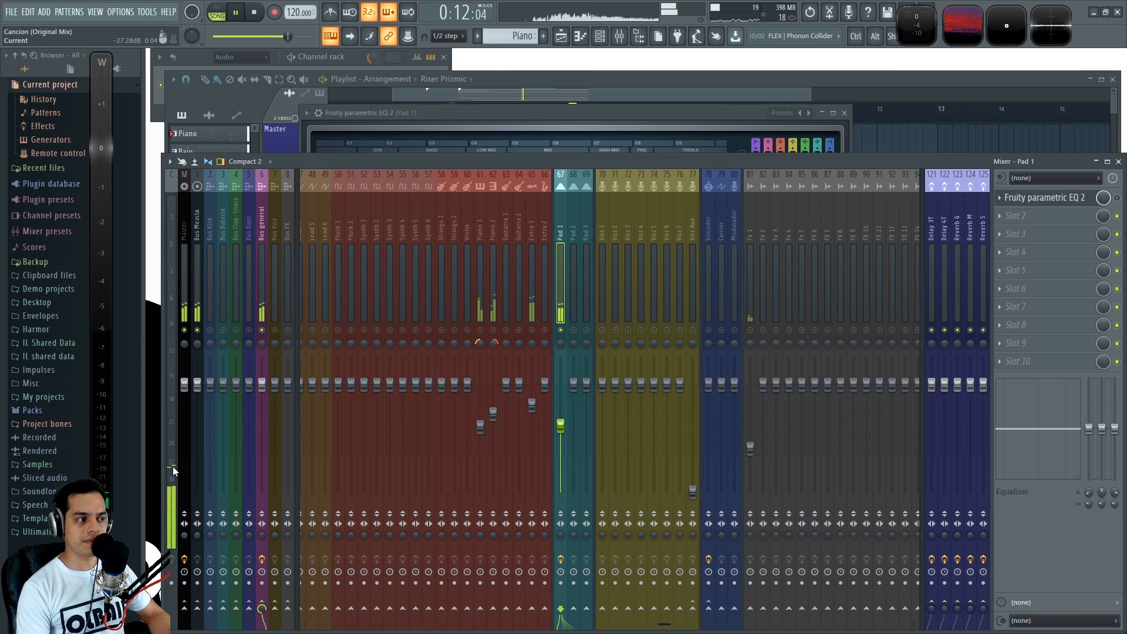
key(space)
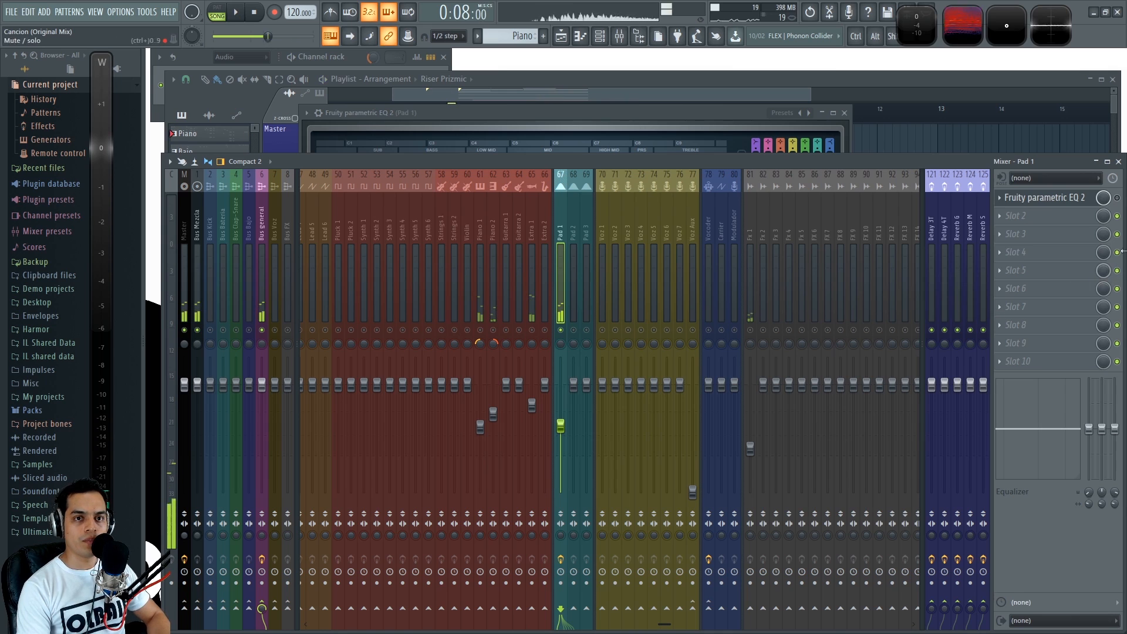
key(space)
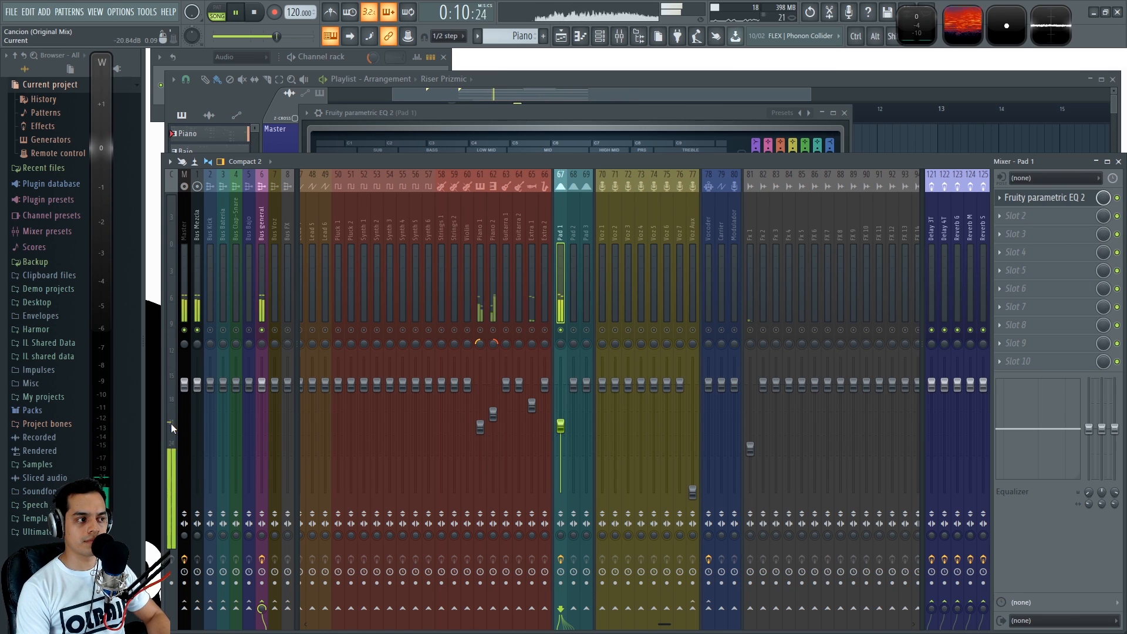
key(space)
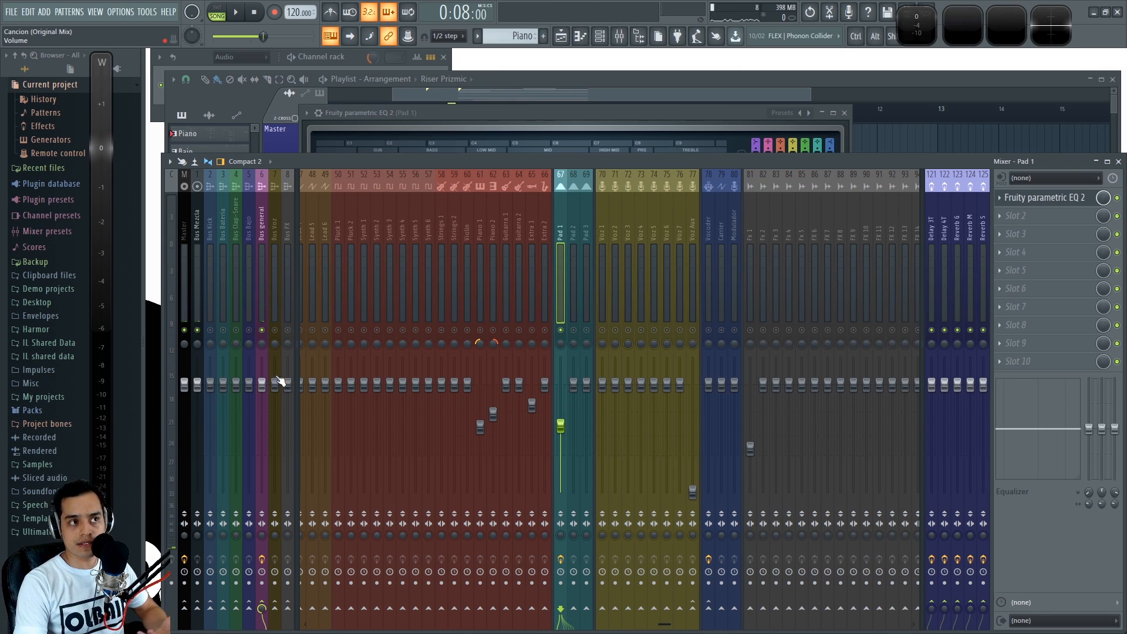
Set EQ band 4 to 6.1 dB at 1267 Hz and move band 6 slightly higher in gain and frequency
click(614, 118)
mouse_move(564, 241)
mouse_down()
mouse_move(564, 231)
mouse_move(558, 282)
mouse_move(563, 237)
mouse_up()
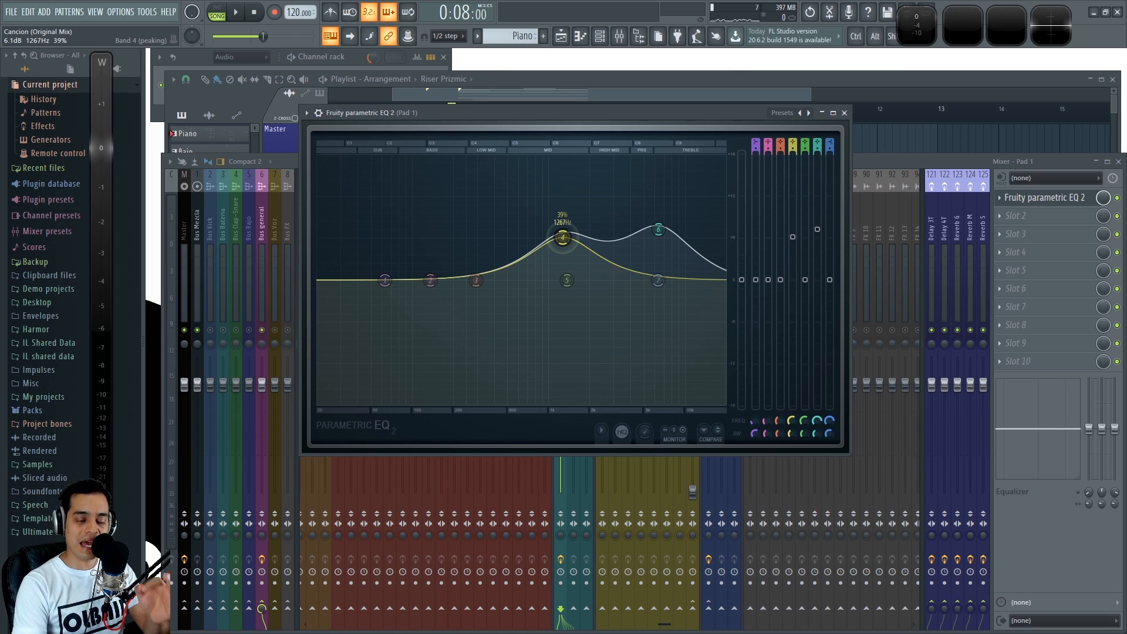
drag(659, 230, 664, 227)
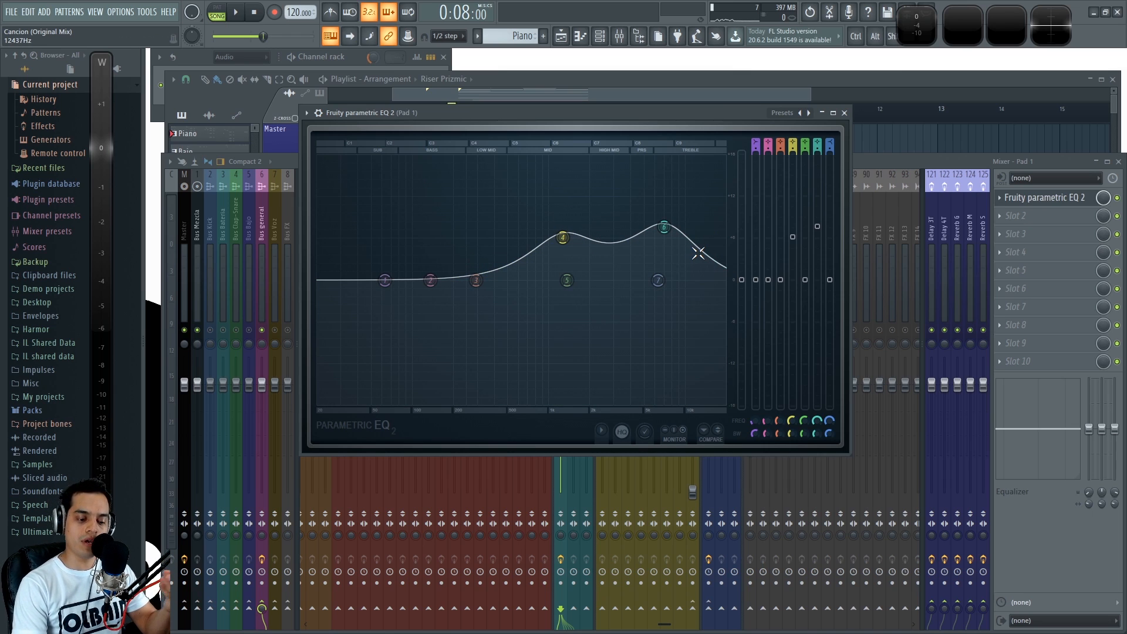
click(844, 113)
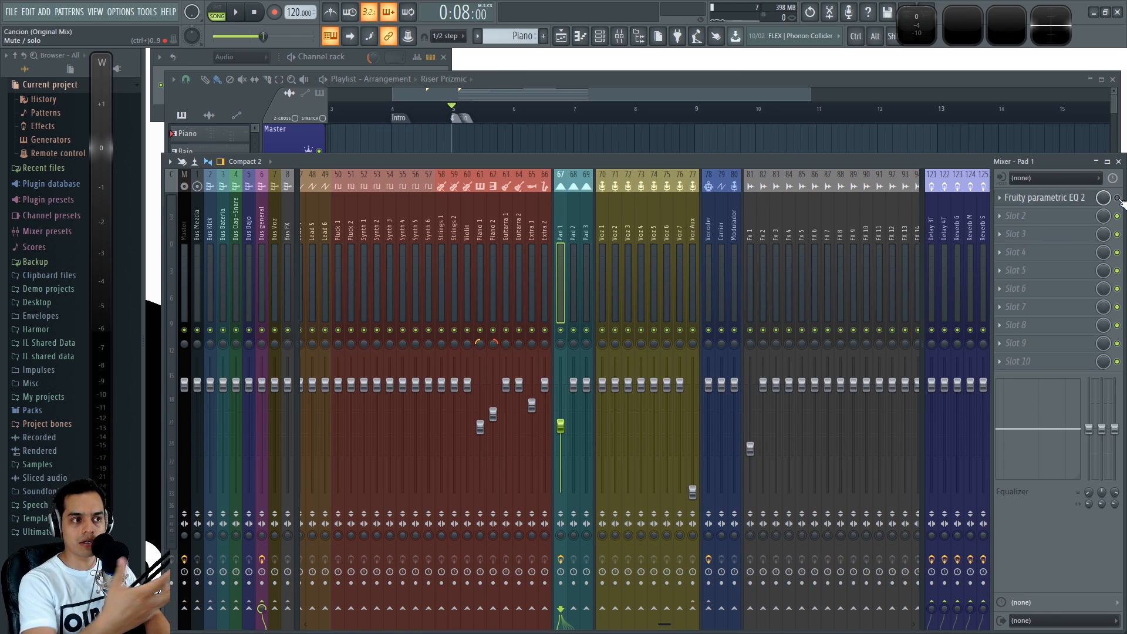
Play the full mix with Pad 1's parametric EQ bypassed and with it enabled to compare the sound
key(space)
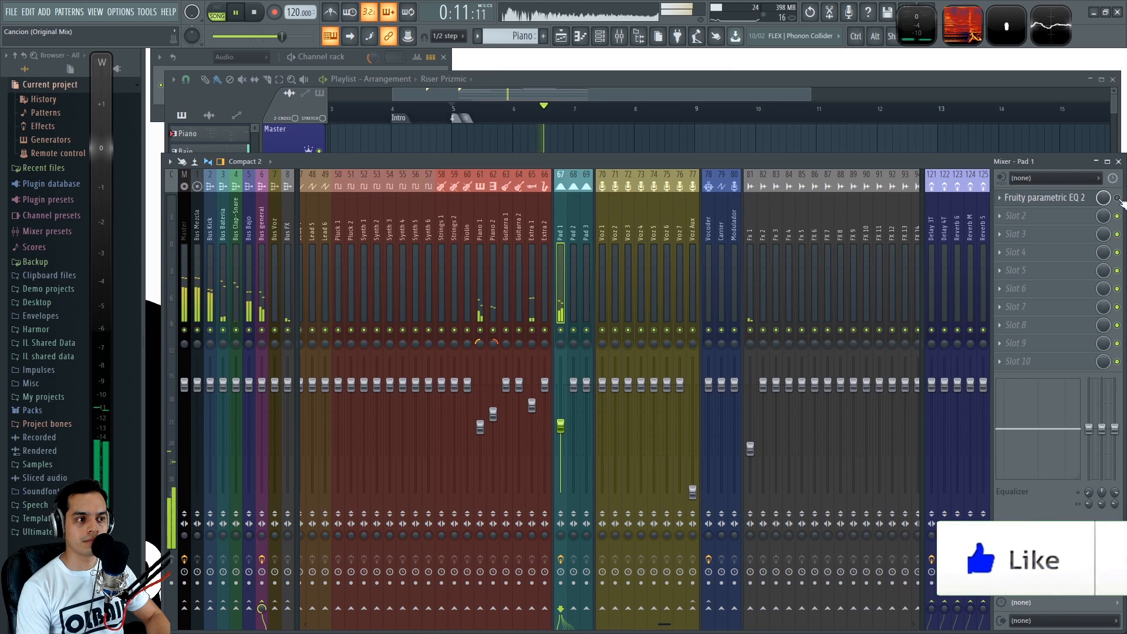
key(space)
key(space)
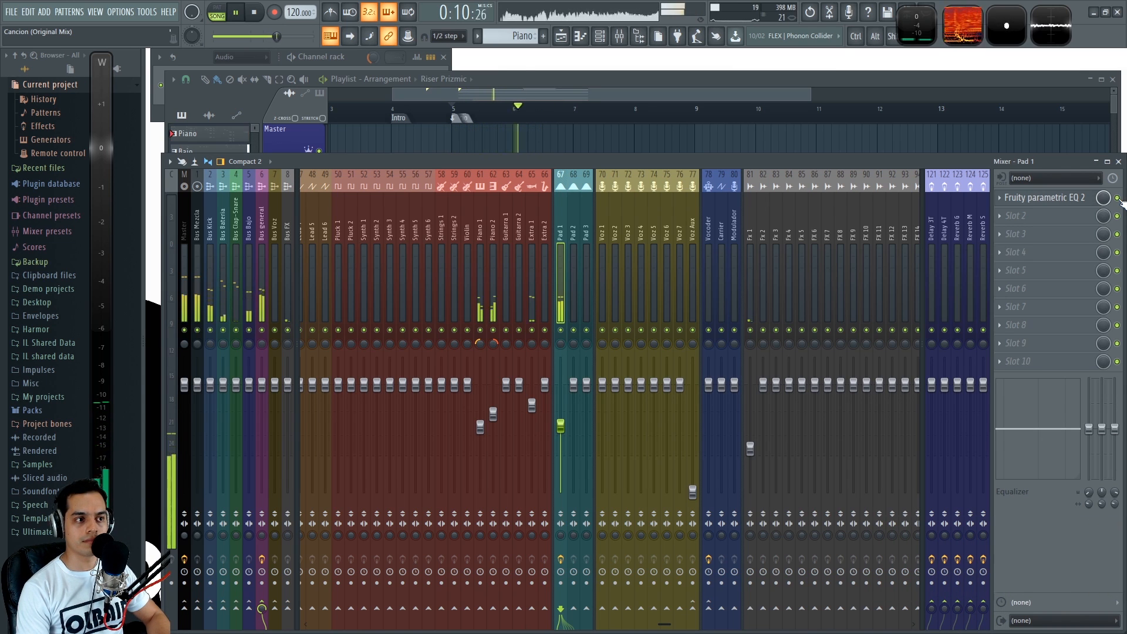
key(space)
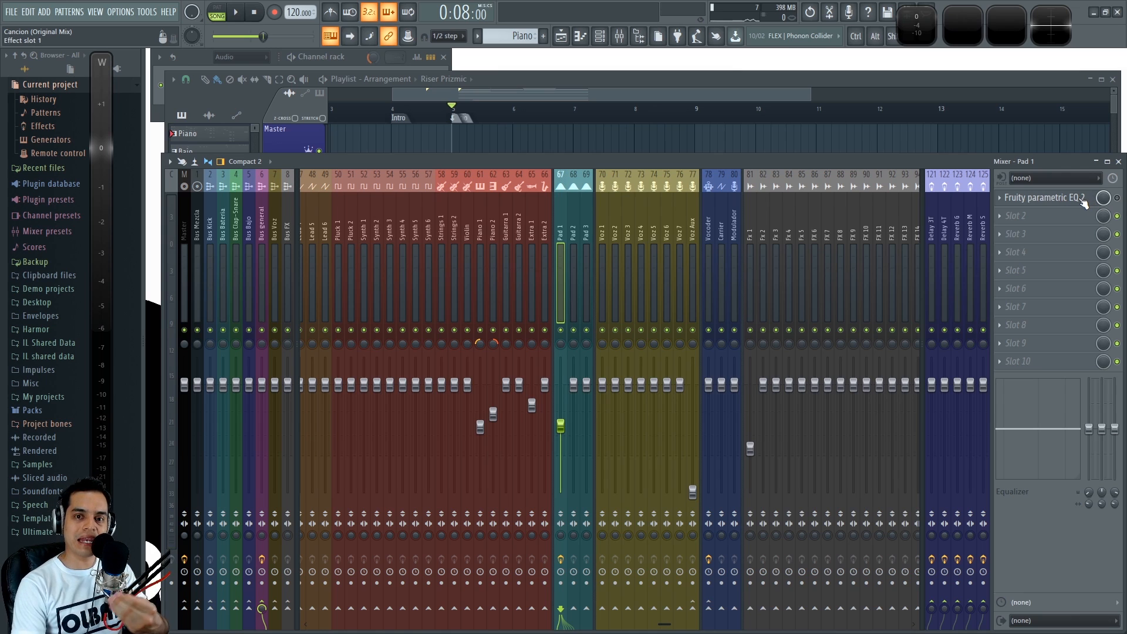
Try raising Pad 1's fader to -5.8 dB and undo the change
drag(567, 428, 567, 412)
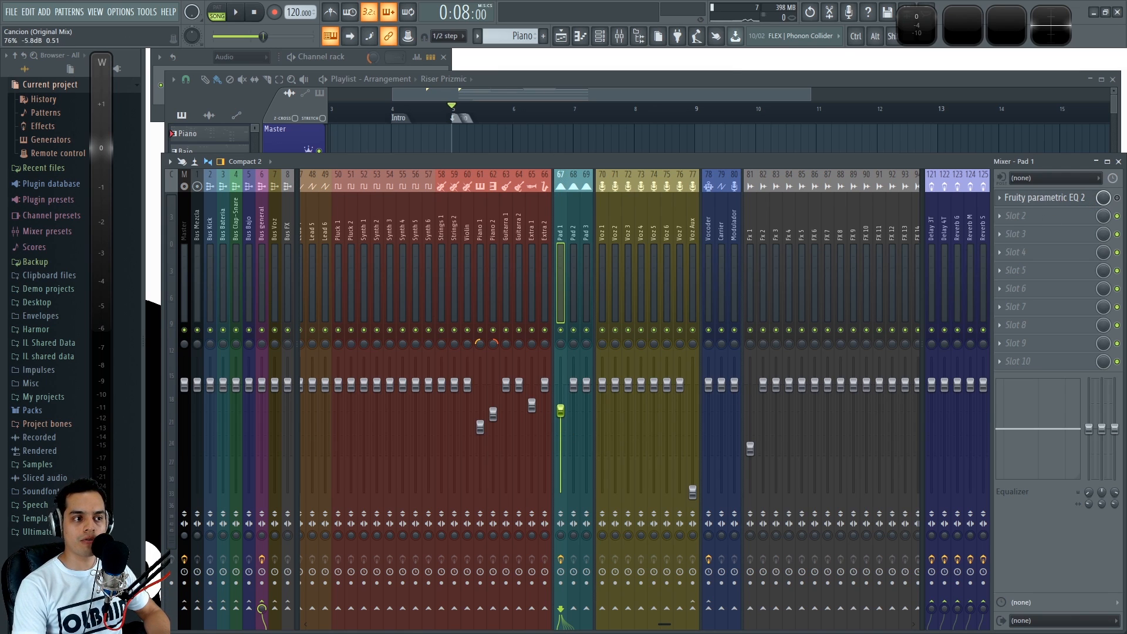
key(ctrl+z)
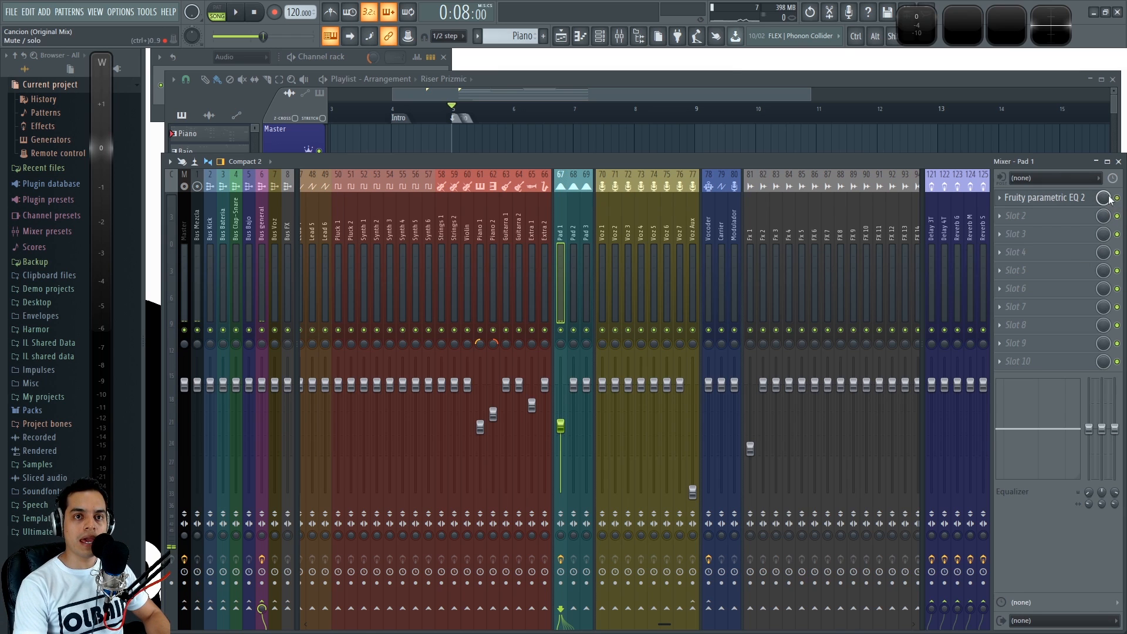
Lower the main output level of Pad 1's parametric EQ until the two boosted peaks sit near the 0 dB line
click(1082, 199)
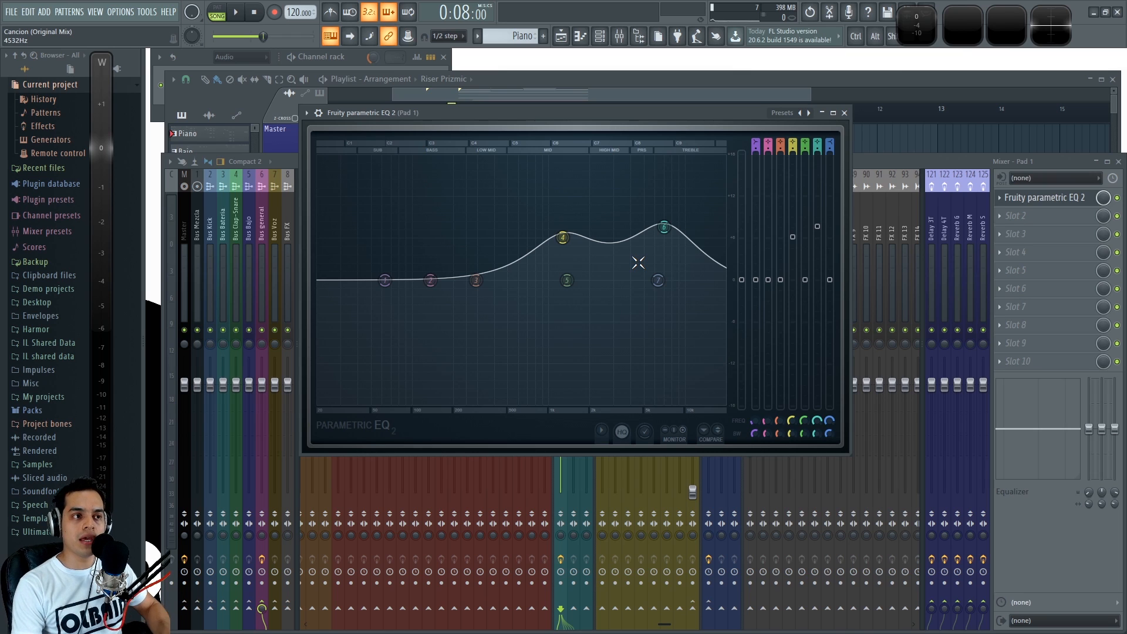
mouse_move(742, 280)
mouse_down()
mouse_move(741, 346)
mouse_move(742, 235)
mouse_move(742, 346)
mouse_move(741, 244)
mouse_move(744, 309)
mouse_move(745, 281)
mouse_up()
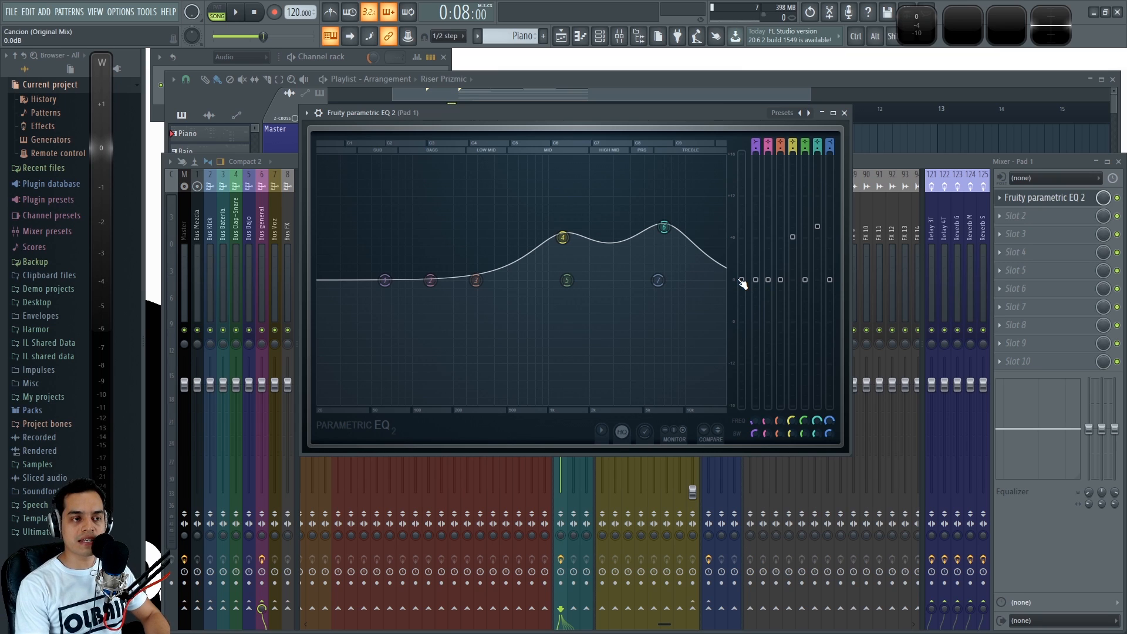
mouse_move(742, 279)
mouse_down()
mouse_move(742, 335)
mouse_move(742, 280)
mouse_up()
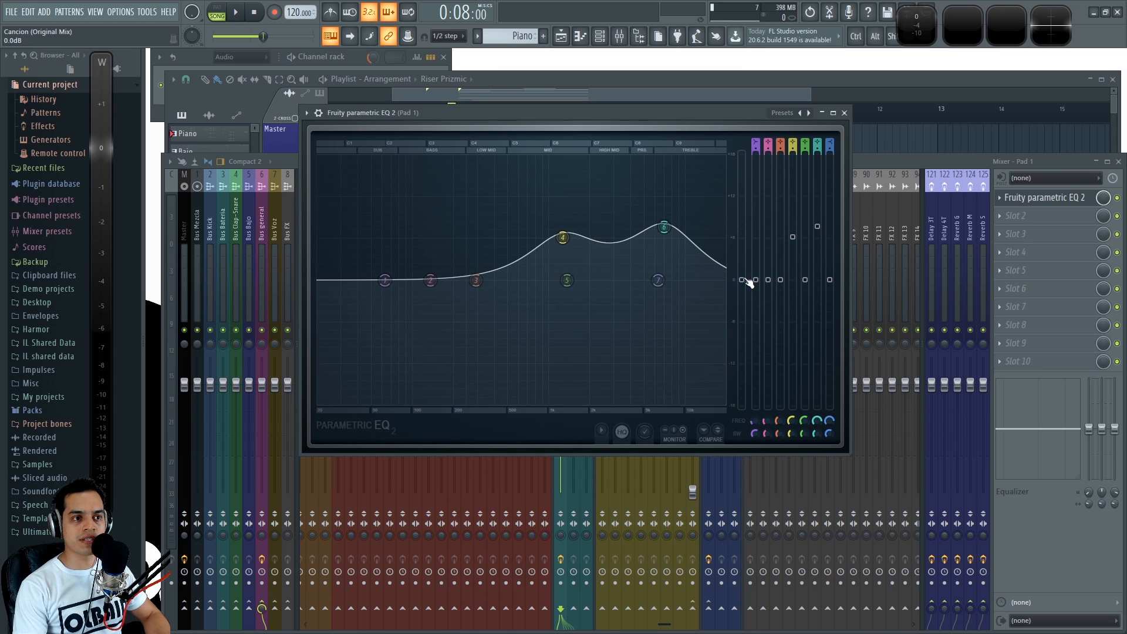
drag(742, 280, 741, 334)
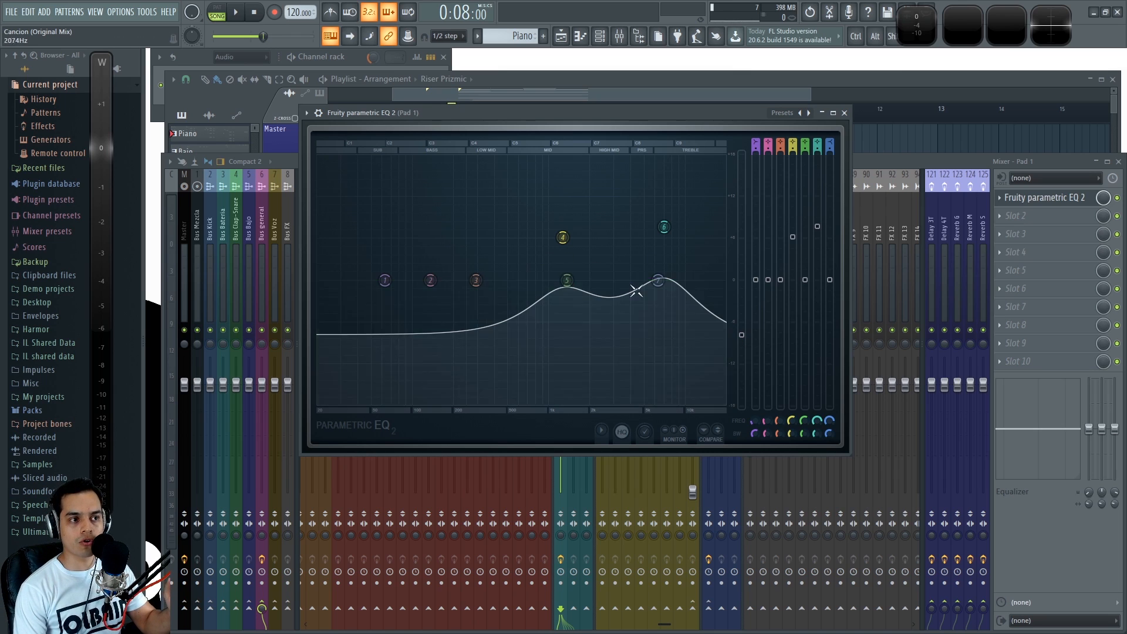
drag(742, 335, 742, 333)
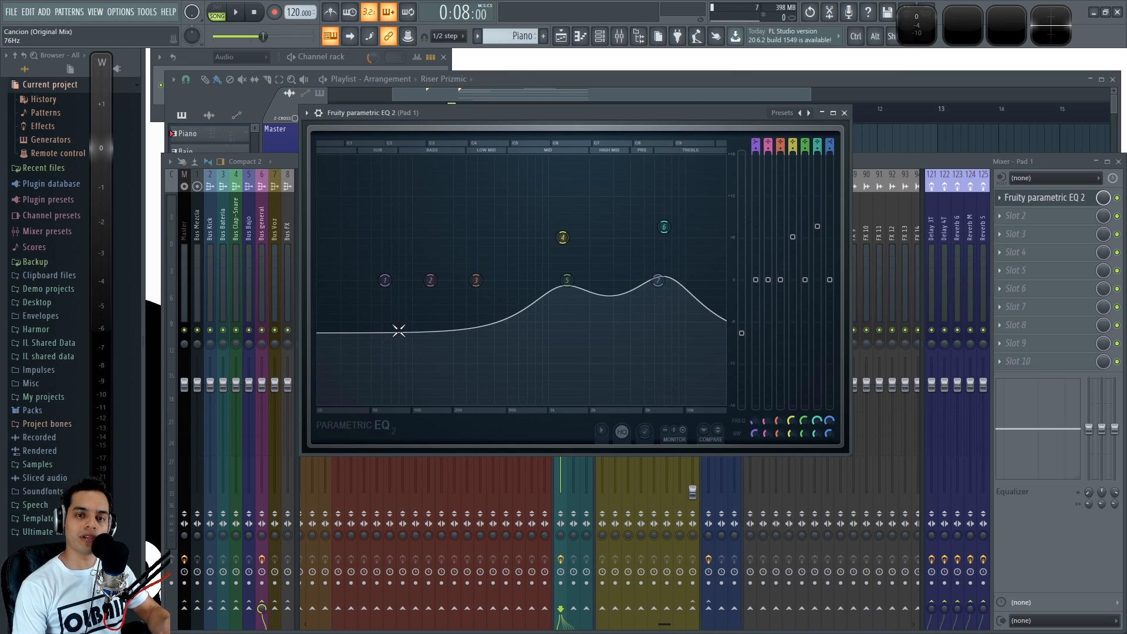
click(845, 113)
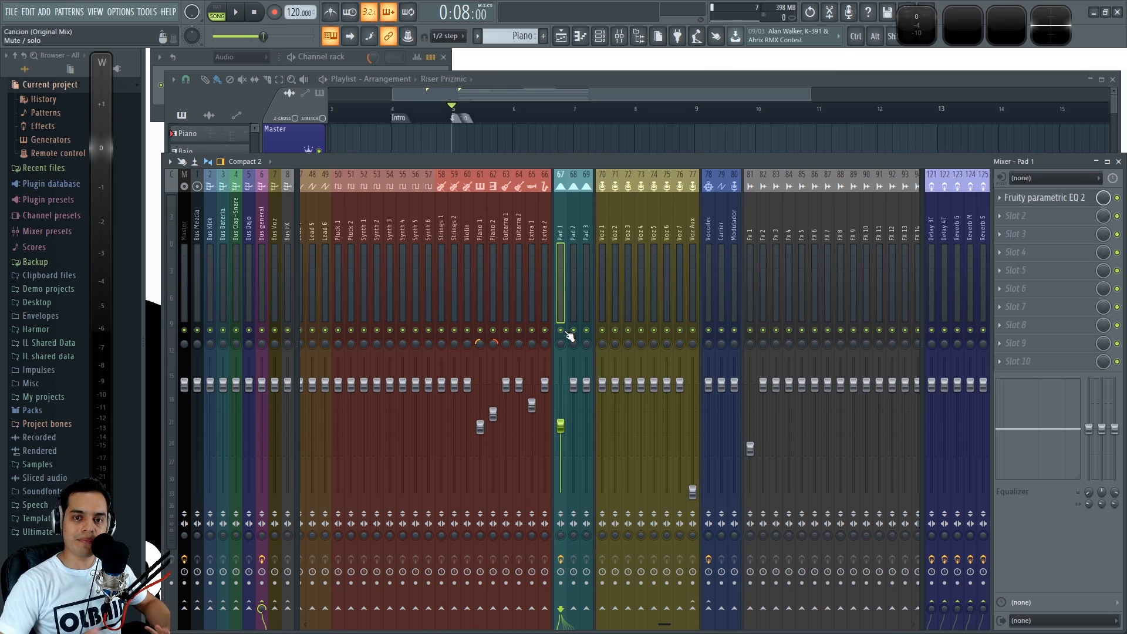
Play the full mix and the soloed Pad 1 with the EQ enabled and bypassed to compare peak levels
key(space)
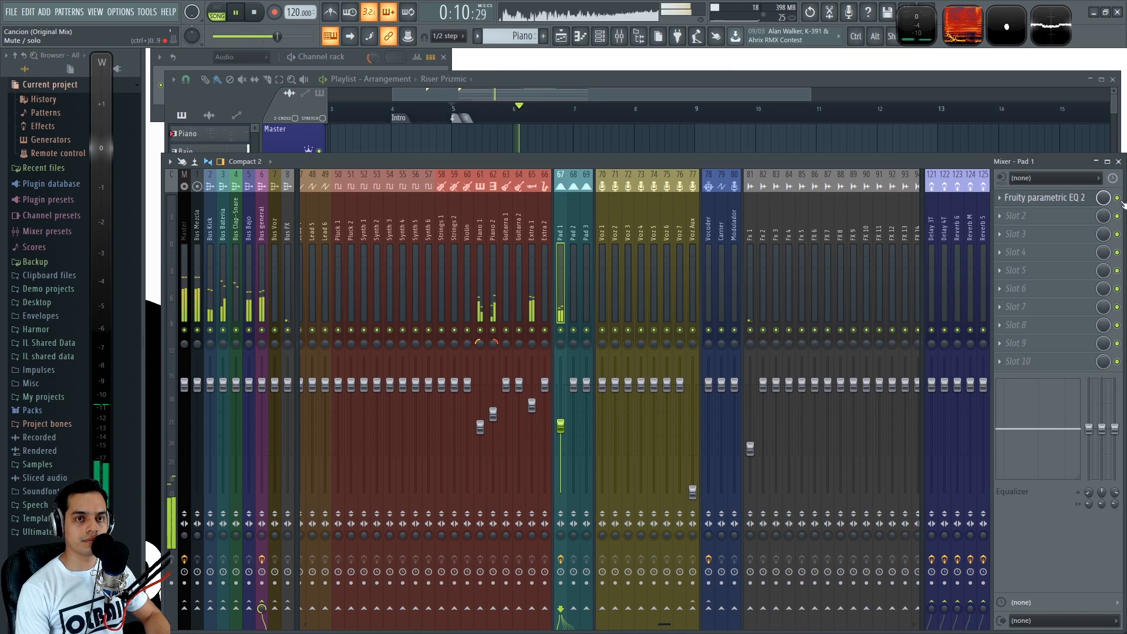
key(space)
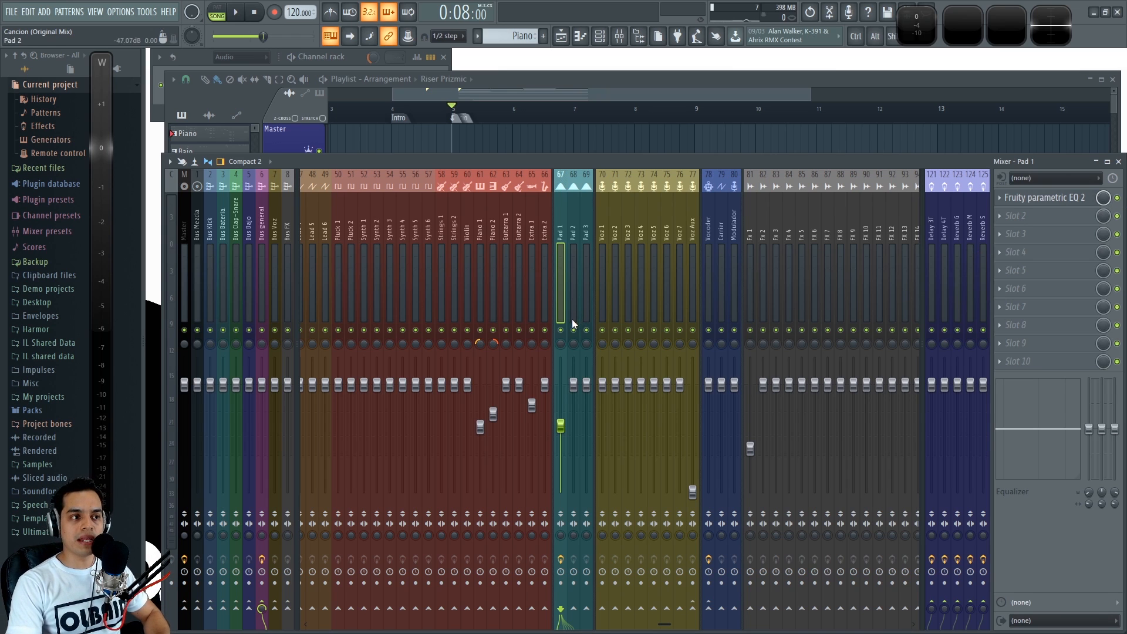
right_click(561, 330)
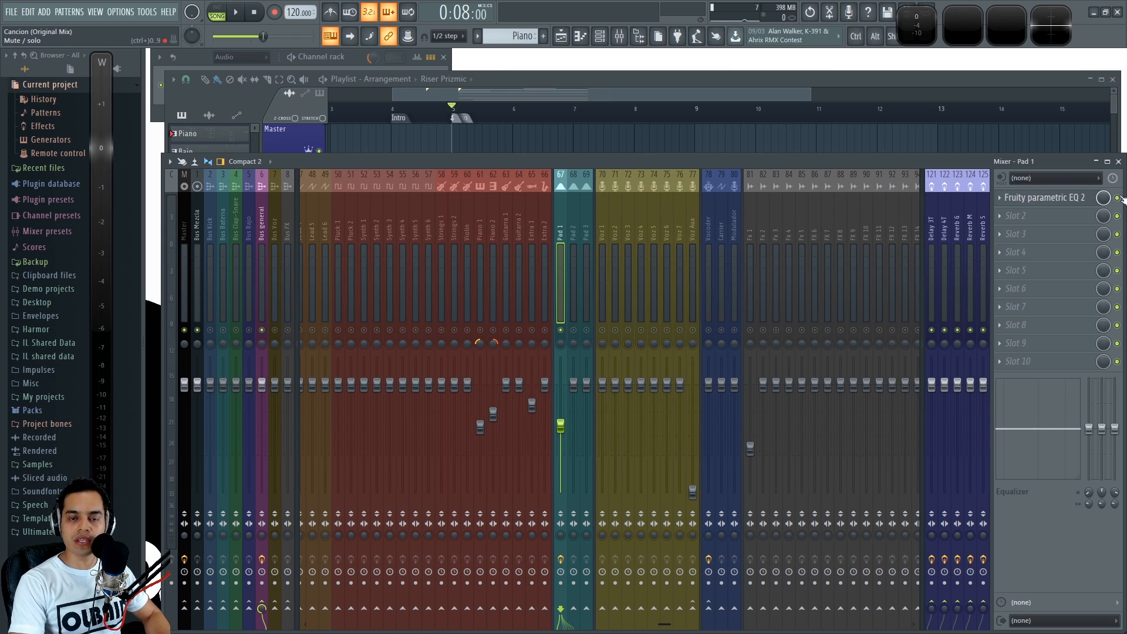
key(space)
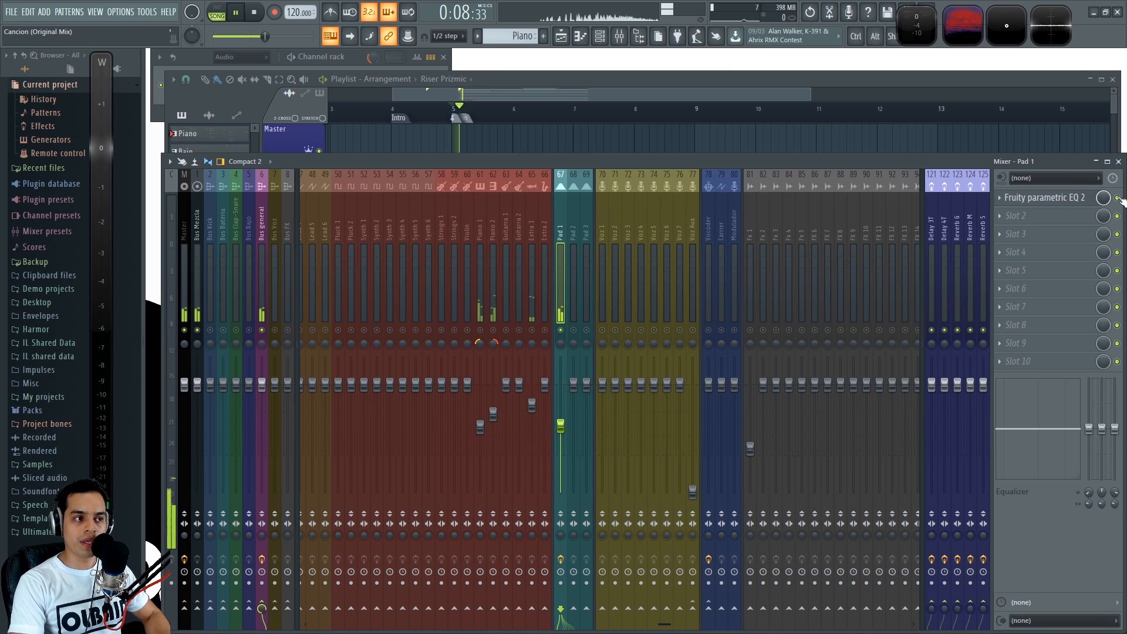
click(574, 258)
click(562, 223)
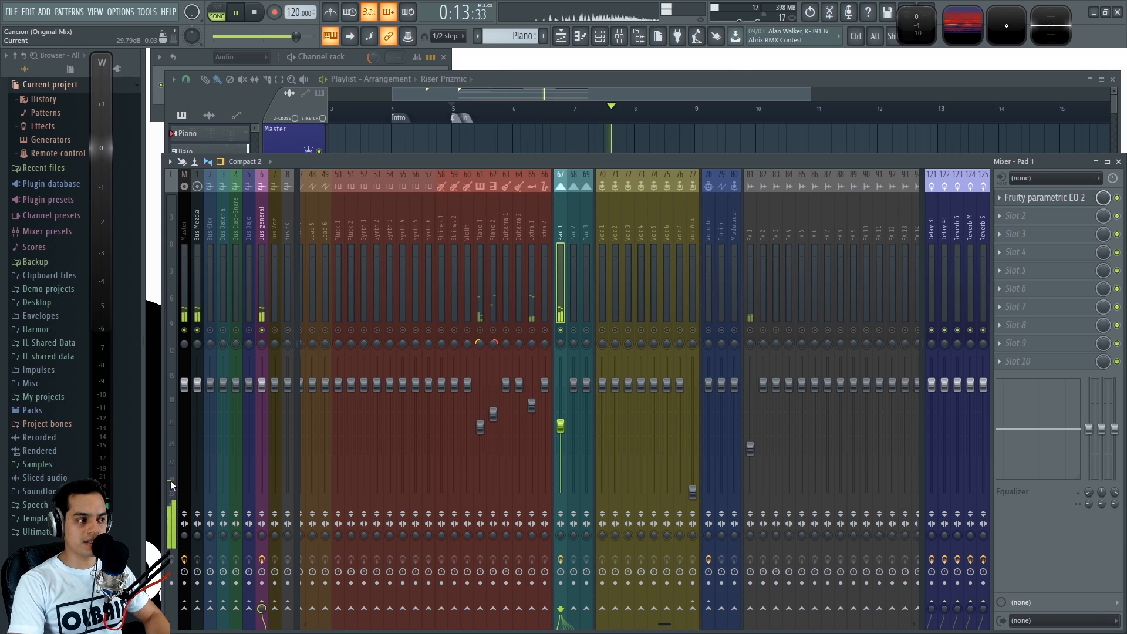
key(space)
click(1118, 198)
key(space)
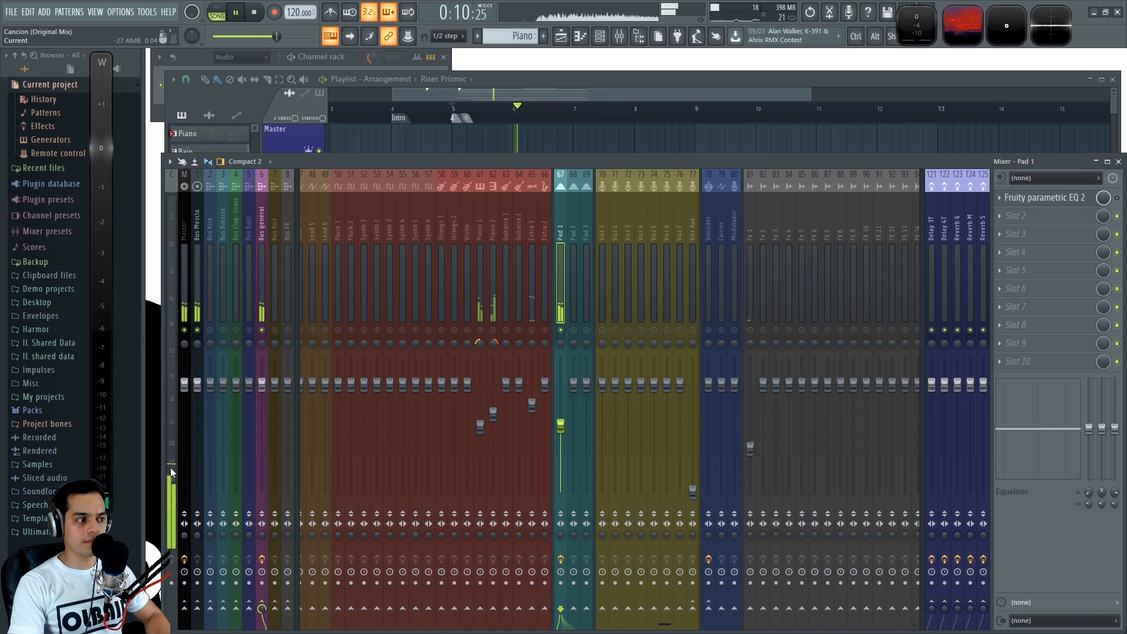
key(space)
click(1117, 197)
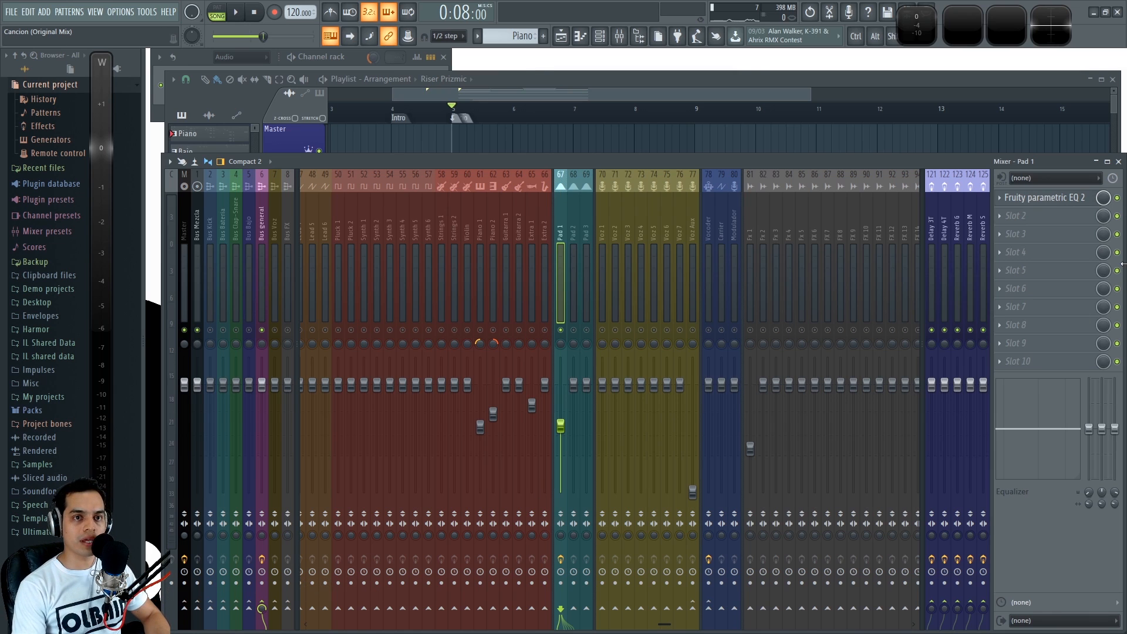
Adjust Pad 1's fader while it plays, raising it to -6.0 dB and settling slightly below its starting position
click(1042, 198)
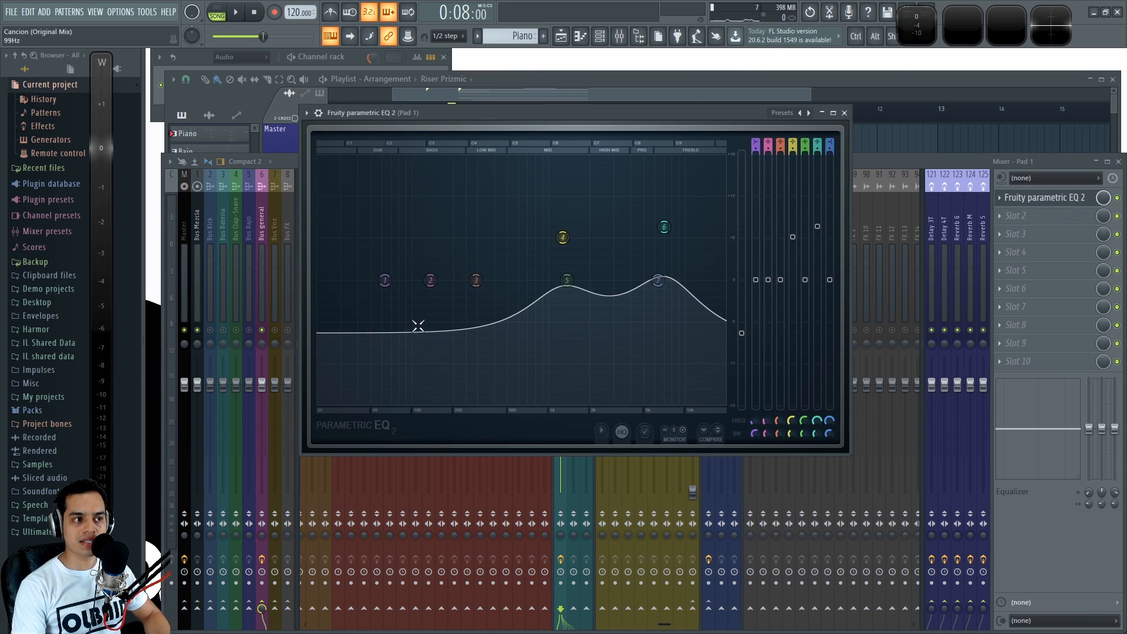
click(845, 112)
key(space)
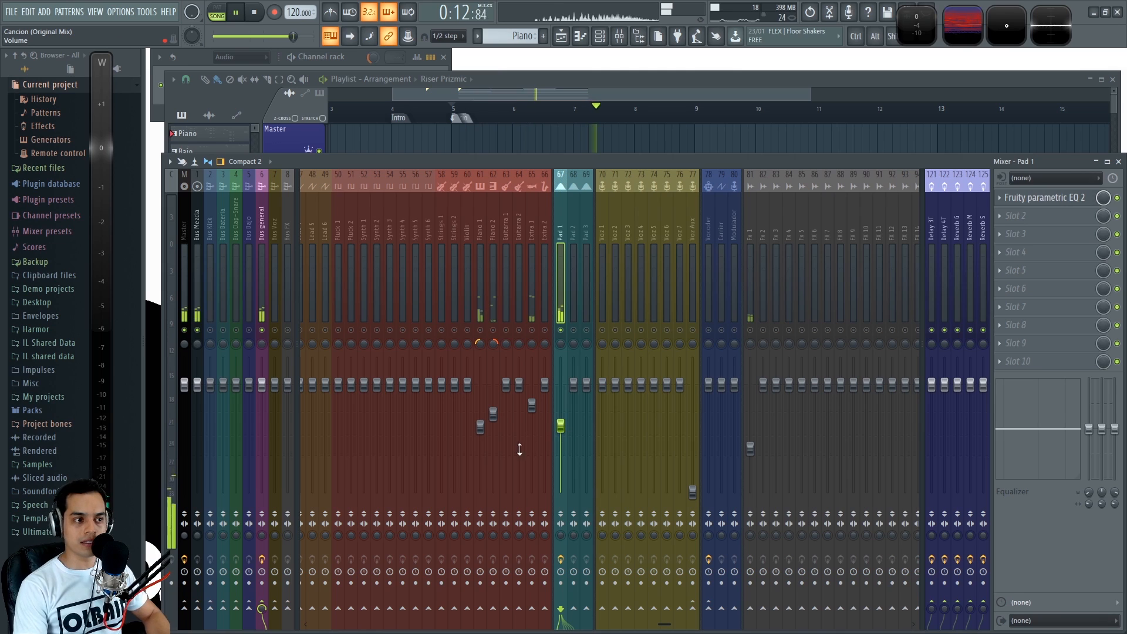
drag(561, 424, 563, 412)
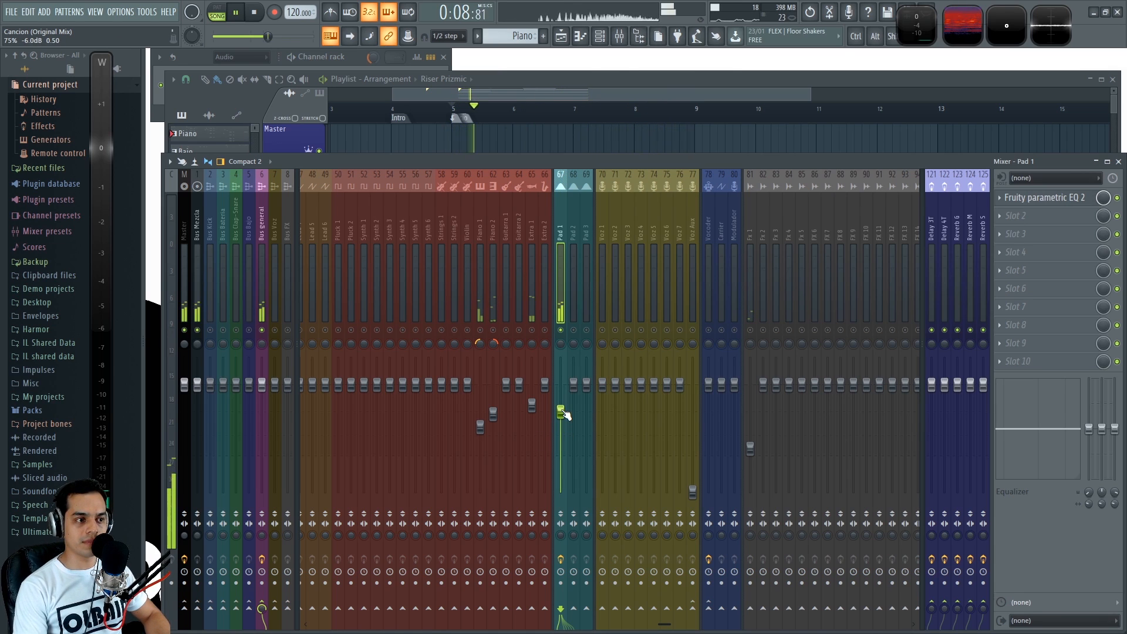
drag(561, 411, 563, 433)
key(space)
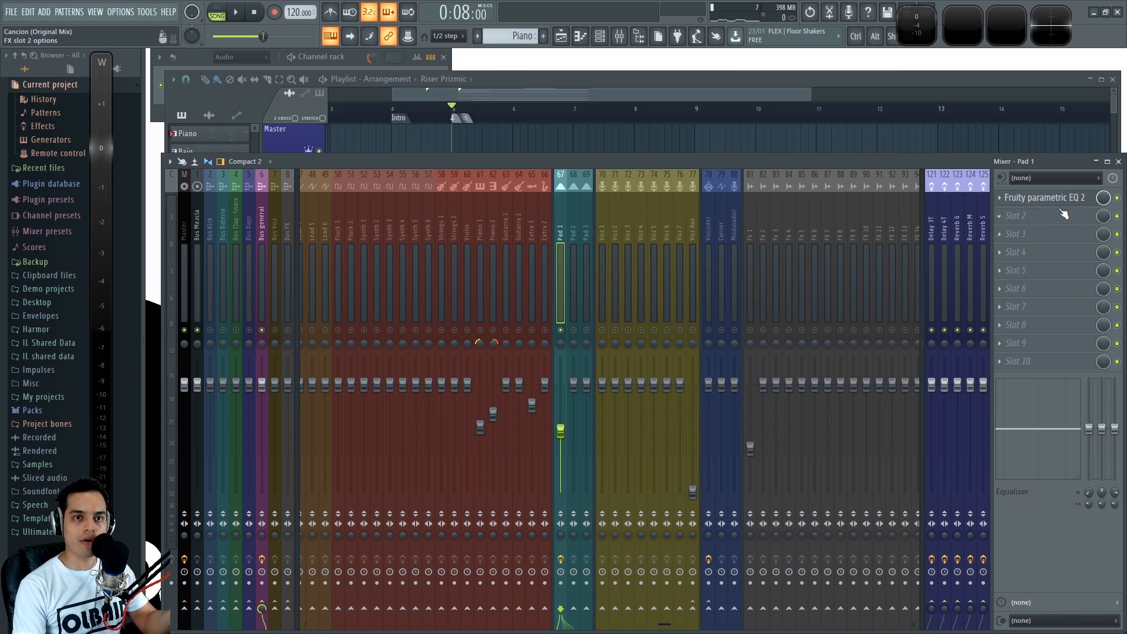
Reset the main level, band 4 and band 6 of Pad 1's parametric EQ to 0 dB
click(1040, 198)
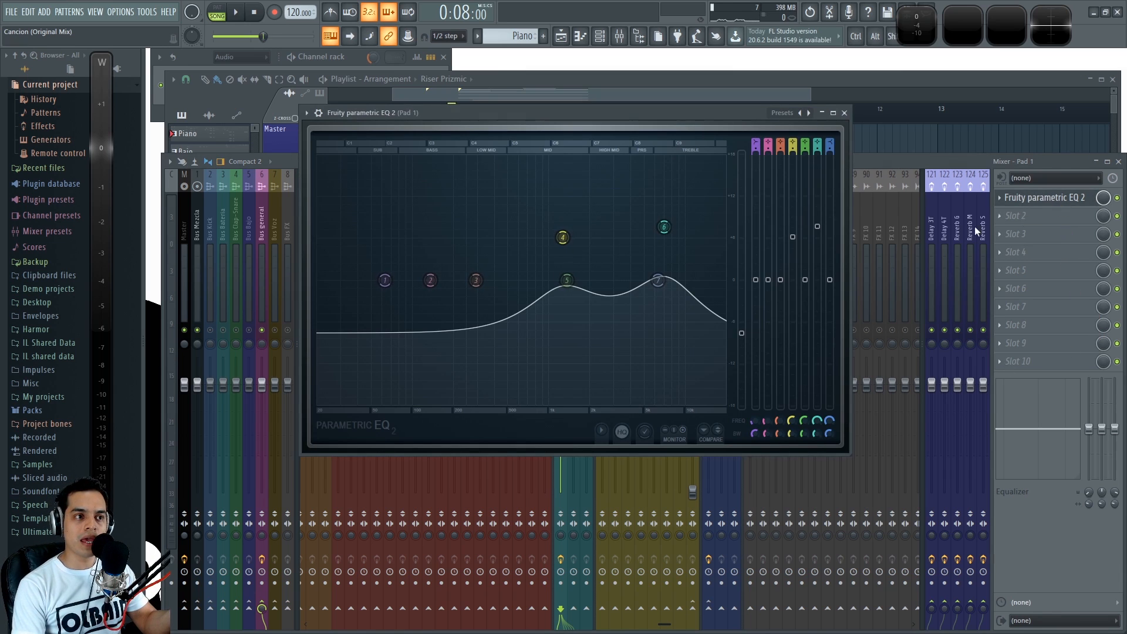
alt+click(742, 333)
alt+click(792, 238)
alt+click(817, 227)
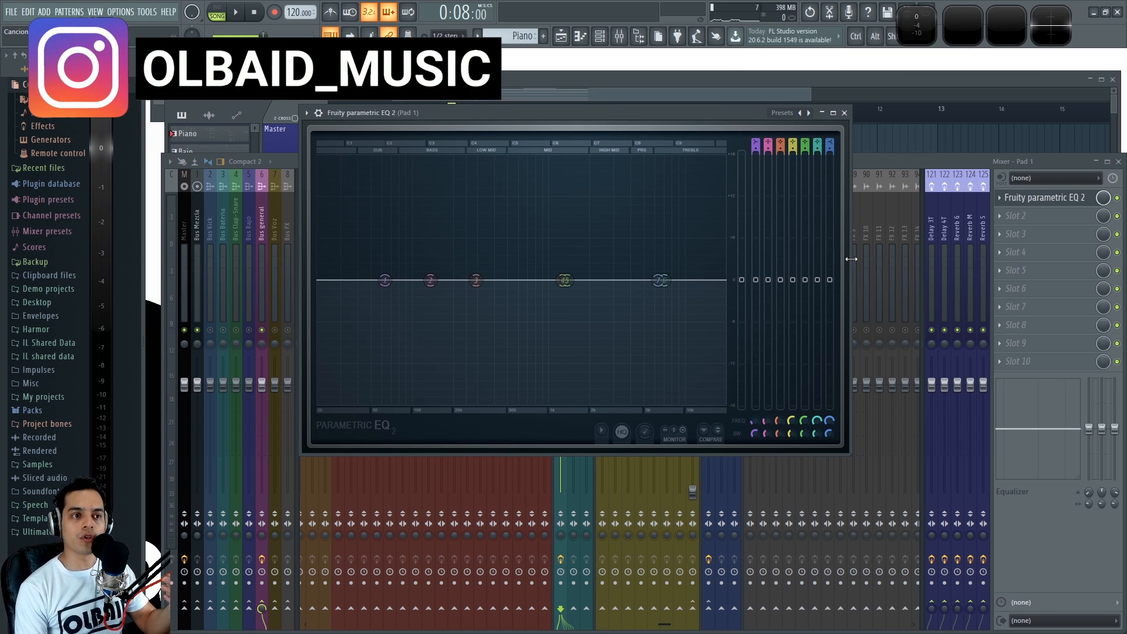
Boost EQ band 5 to 8.7 dB at 1265 Hz and band 6 to nearly the same height in the treble range
drag(596, 112, 612, 131)
drag(582, 298, 592, 245)
drag(677, 298, 685, 249)
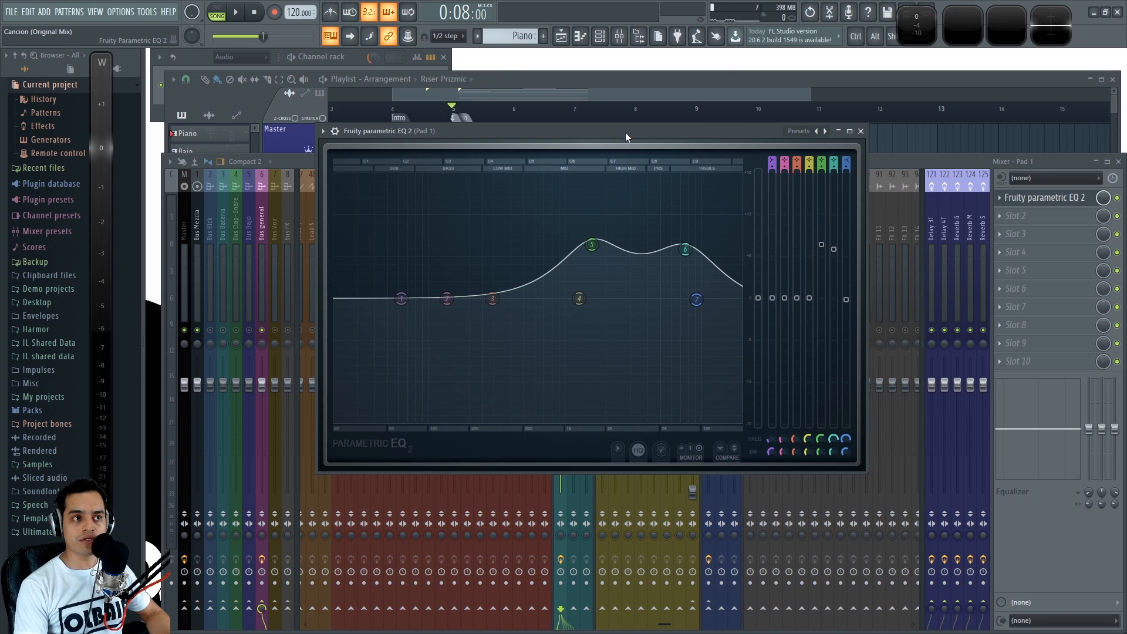
drag(625, 132, 623, 136)
drag(589, 244, 577, 243)
drag(683, 254, 691, 250)
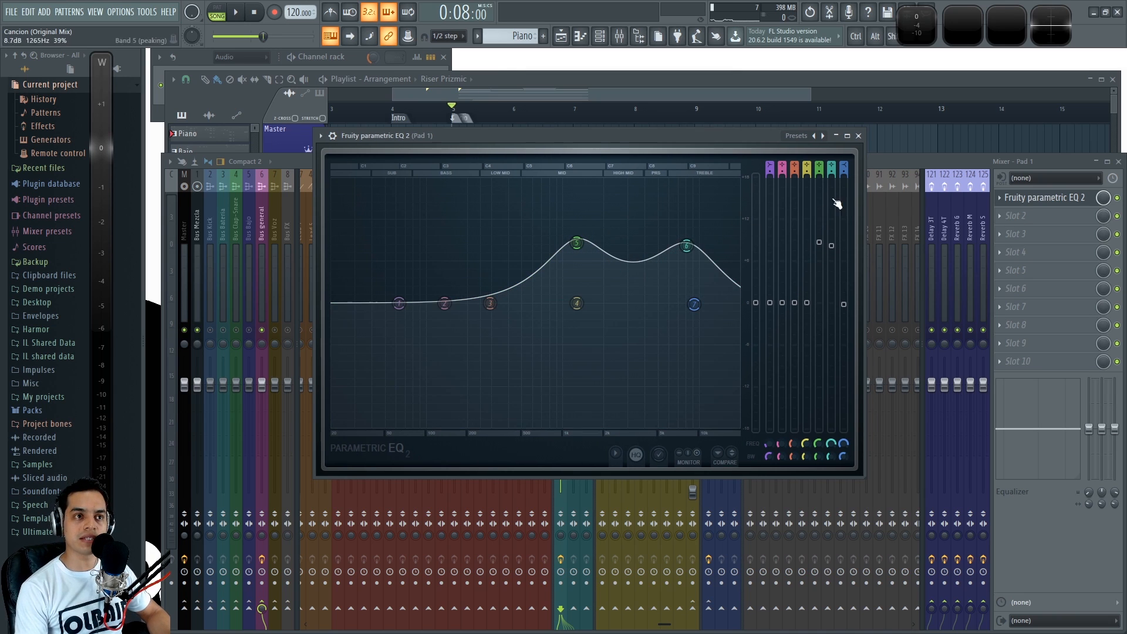
click(859, 136)
Play the soloed pad and the full mix, with the Master track selected, to hear the stronger EQ boosts
click(497, 225)
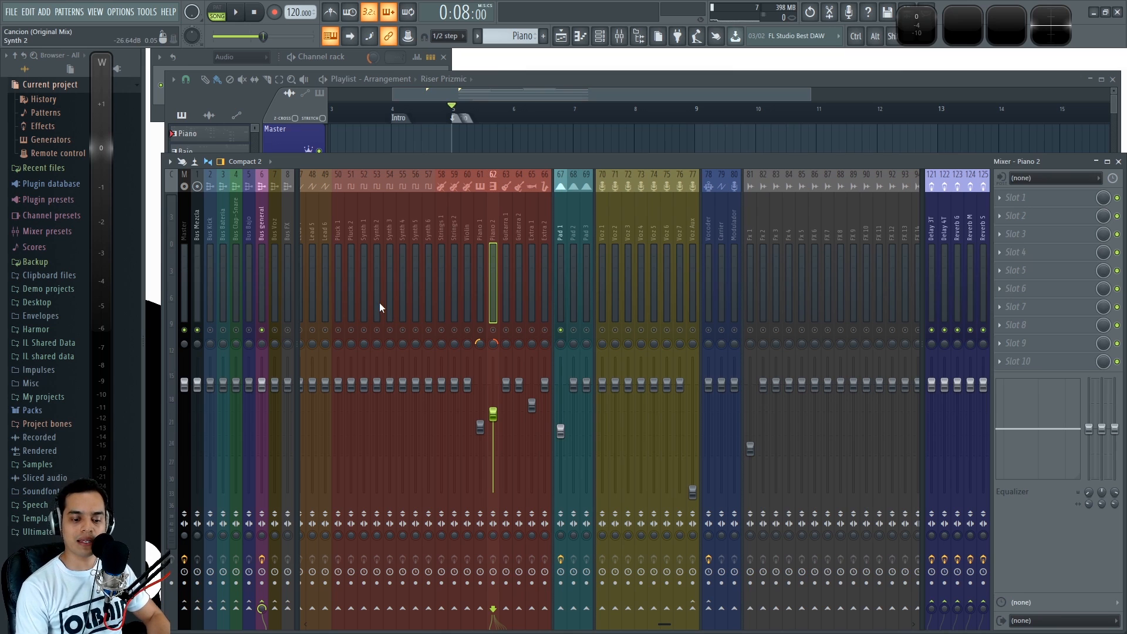
key(space)
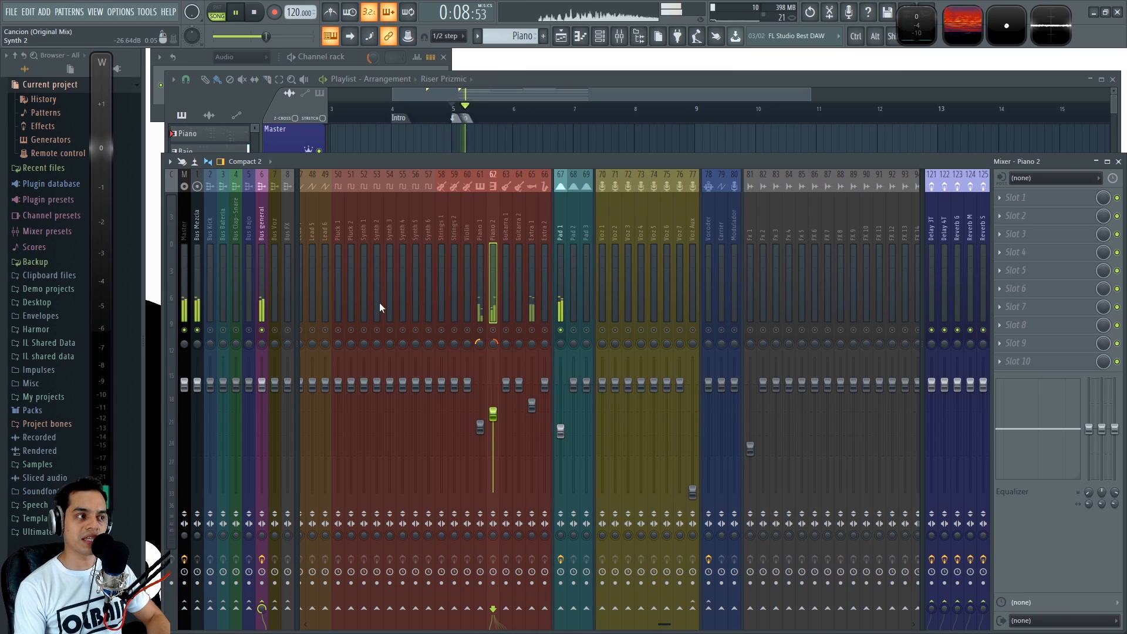
key(space)
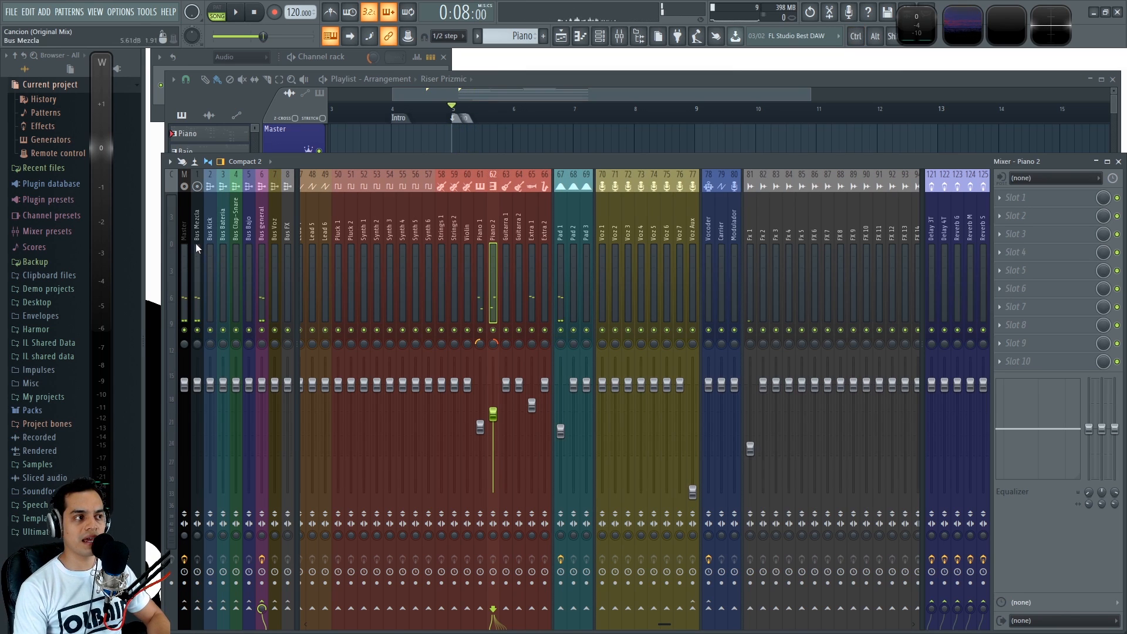
click(187, 249)
key(space)
key(space)
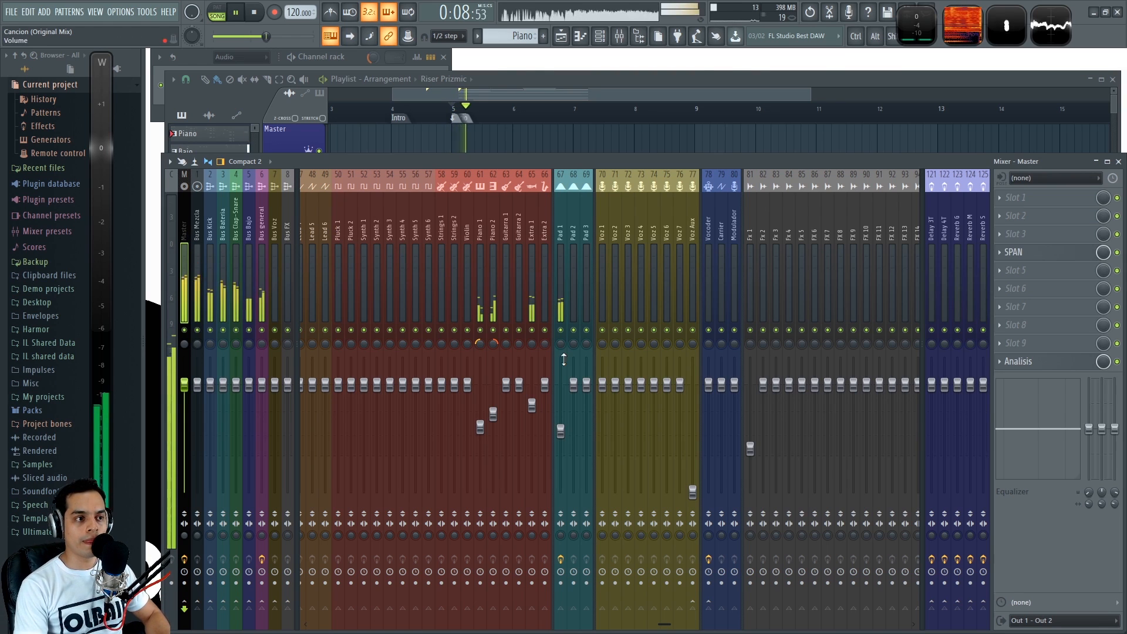
Solo Pad 1 again and reset bands 5 and 6 of its parametric EQ to 0 dB
click(565, 214)
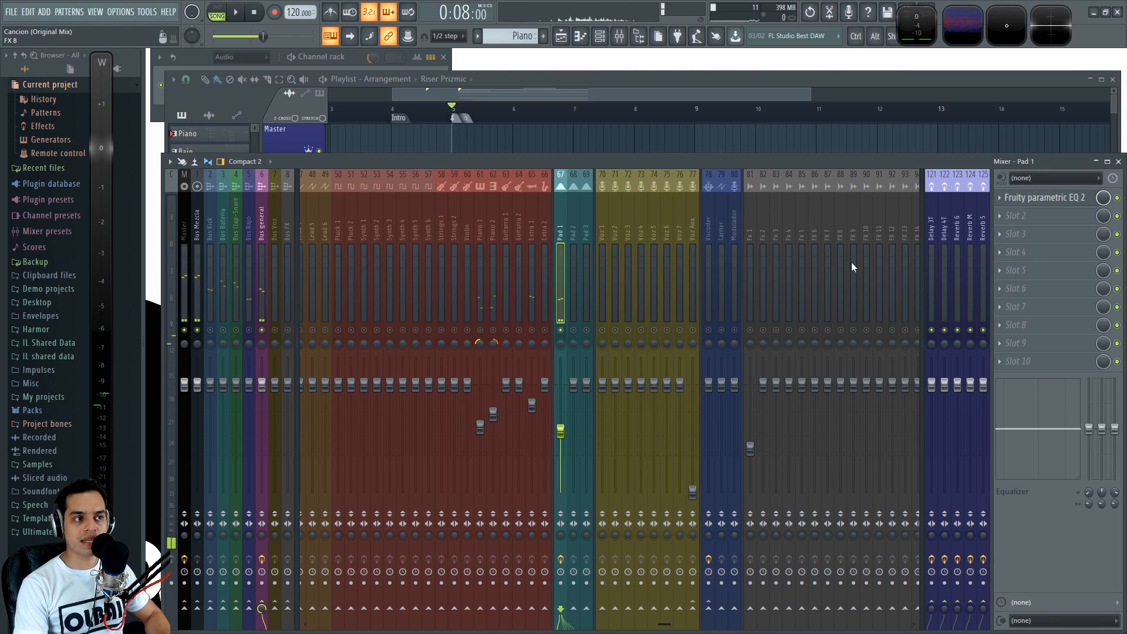
click(1045, 198)
alt+click(819, 242)
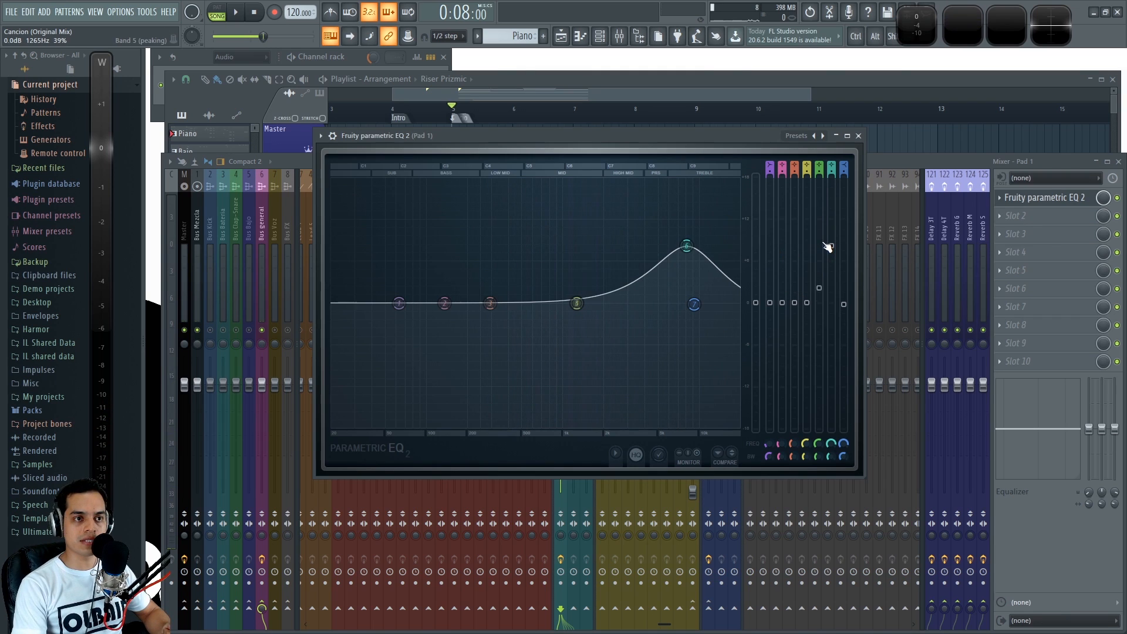
alt+click(832, 245)
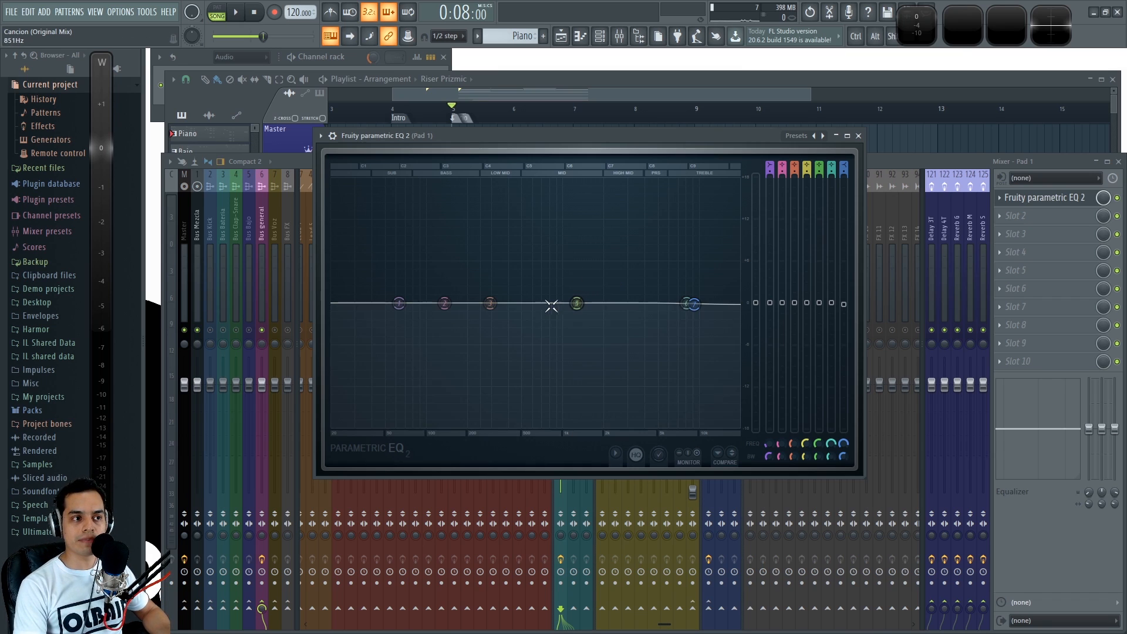
Boost EQ band 4 at about 1374 Hz and band 6 in the treble range, with band 4 slightly higher
drag(578, 303, 581, 260)
drag(687, 303, 689, 259)
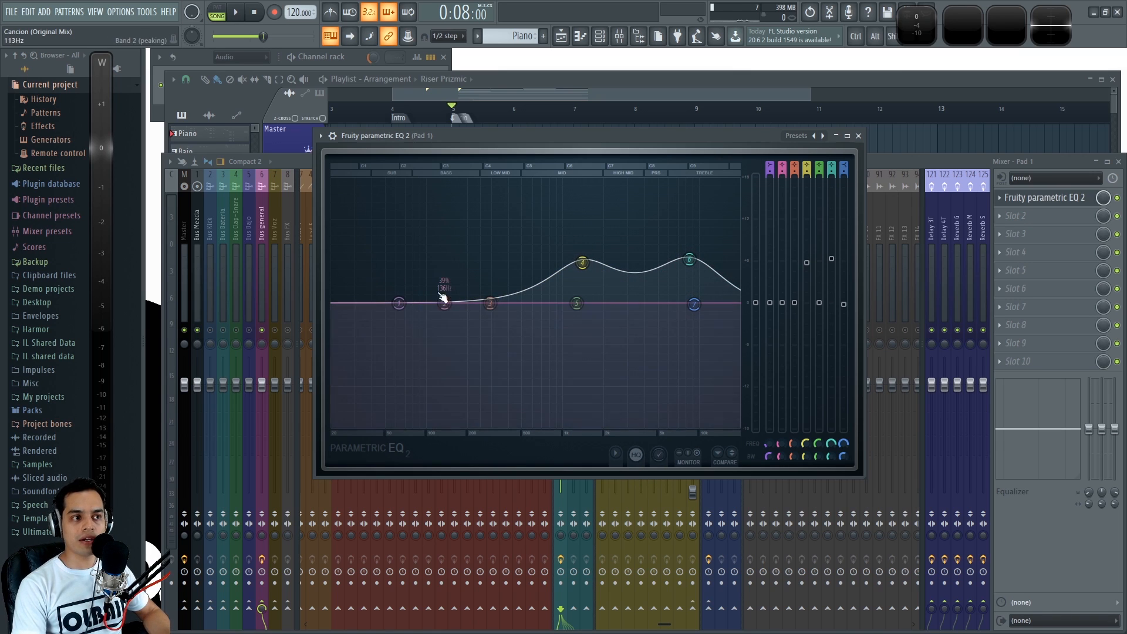
mouse_move(581, 262)
mouse_down()
mouse_move(579, 291)
mouse_move(590, 255)
mouse_up()
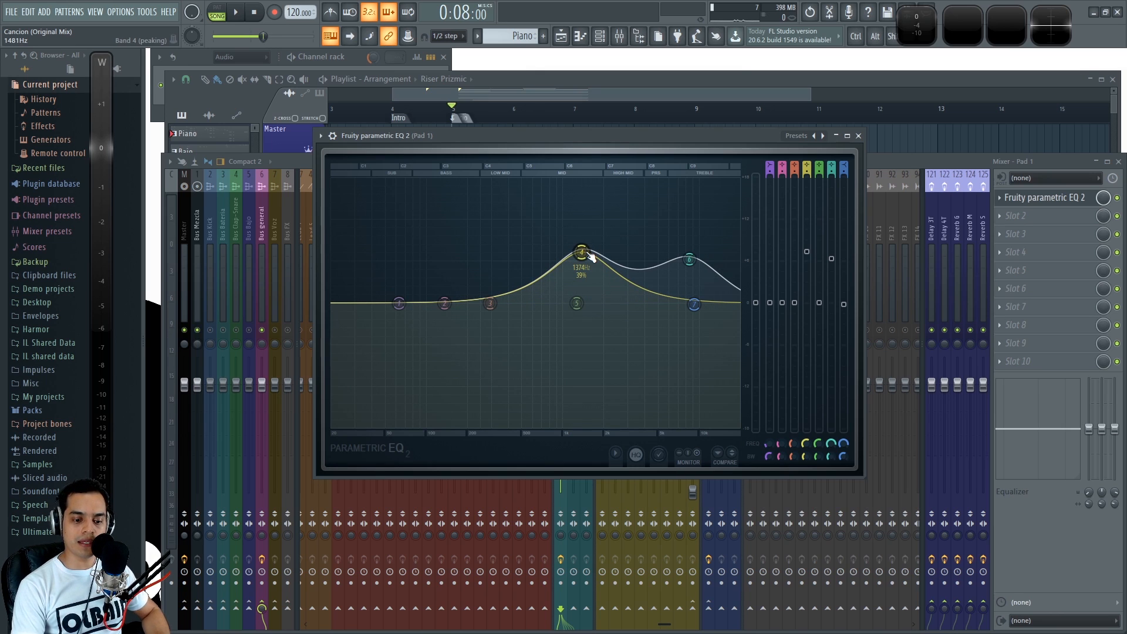
Lower EQ band 4 slightly below band 6, and reset the gain of both bands to 0 dB
mouse_move(590, 256)
mouse_down()
mouse_move(582, 283)
mouse_move(586, 256)
mouse_move(590, 273)
mouse_up()
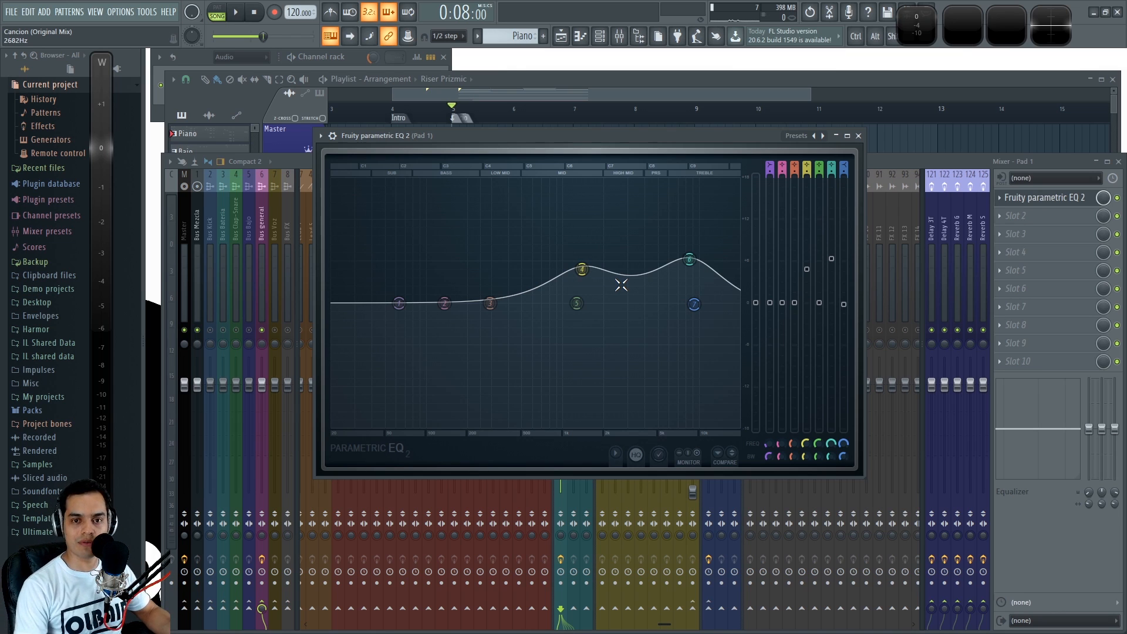
click(808, 269)
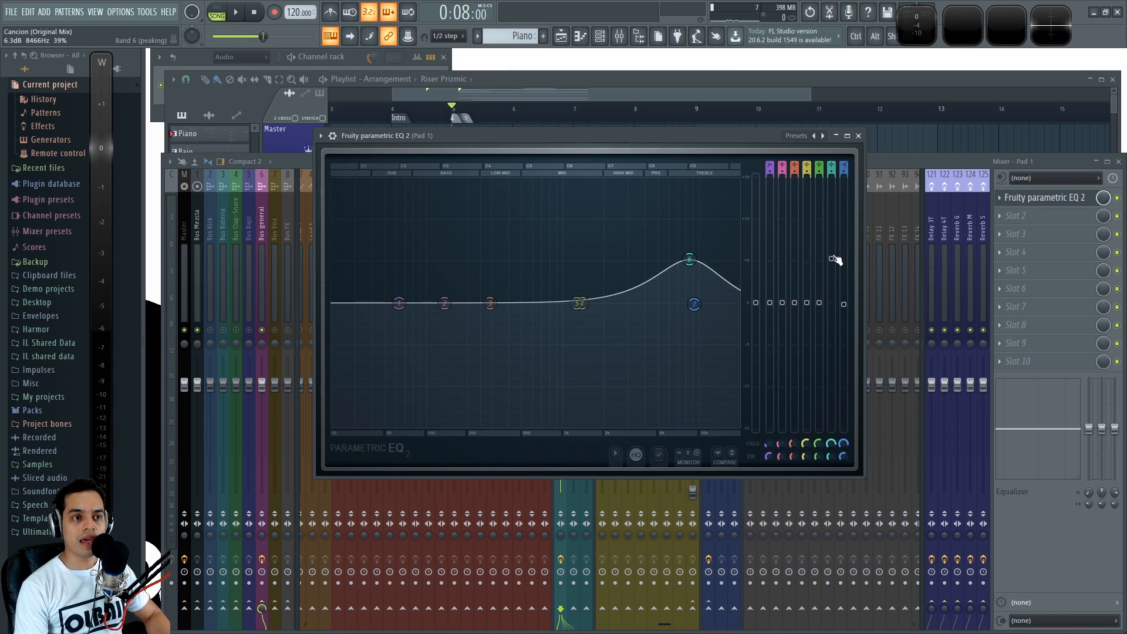
click(833, 258)
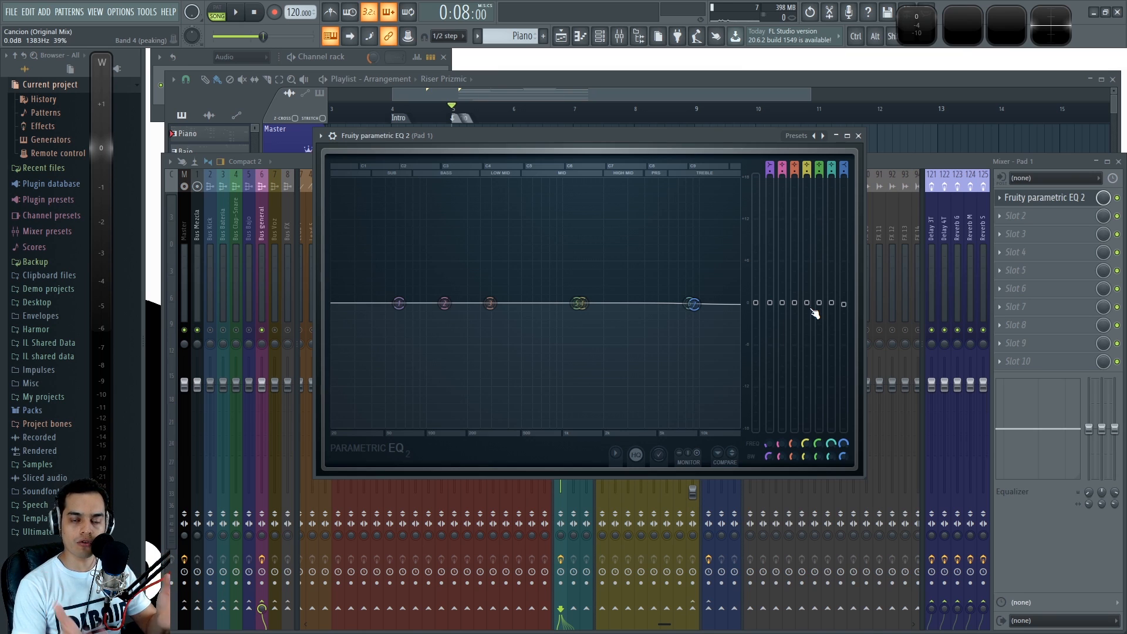
Boost EQ band 5 to 1.6 dB at 844 Hz and band 4 to 9.7 dB at about 3171 Hz with 0% bandwidth
drag(582, 303, 552, 292)
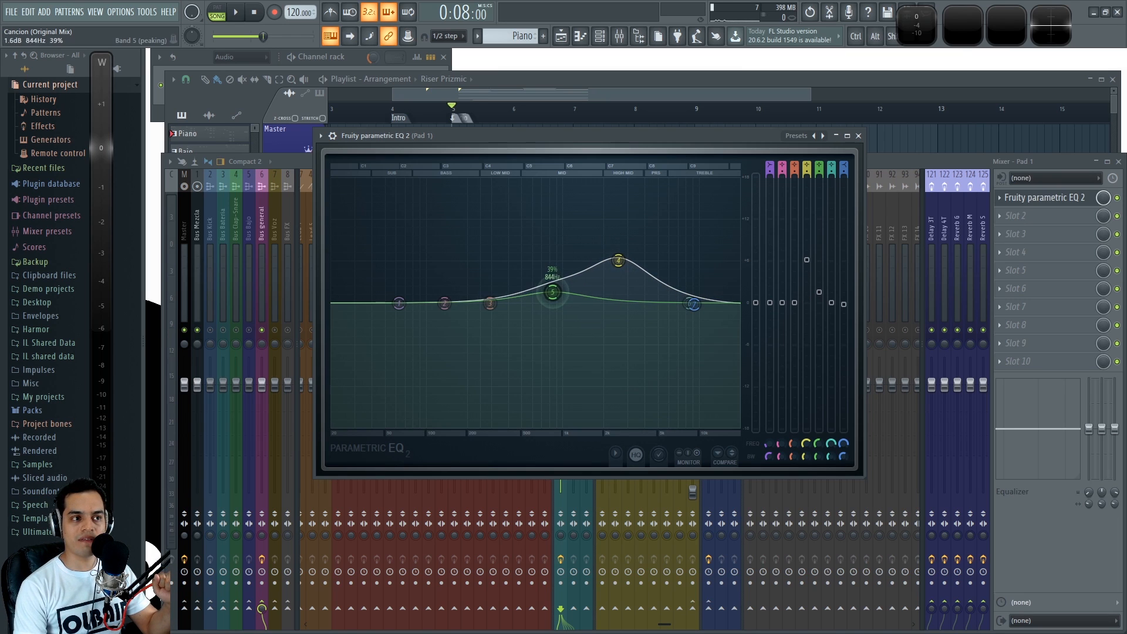
drag(625, 266, 636, 242)
scroll(636, 243, down, 6)
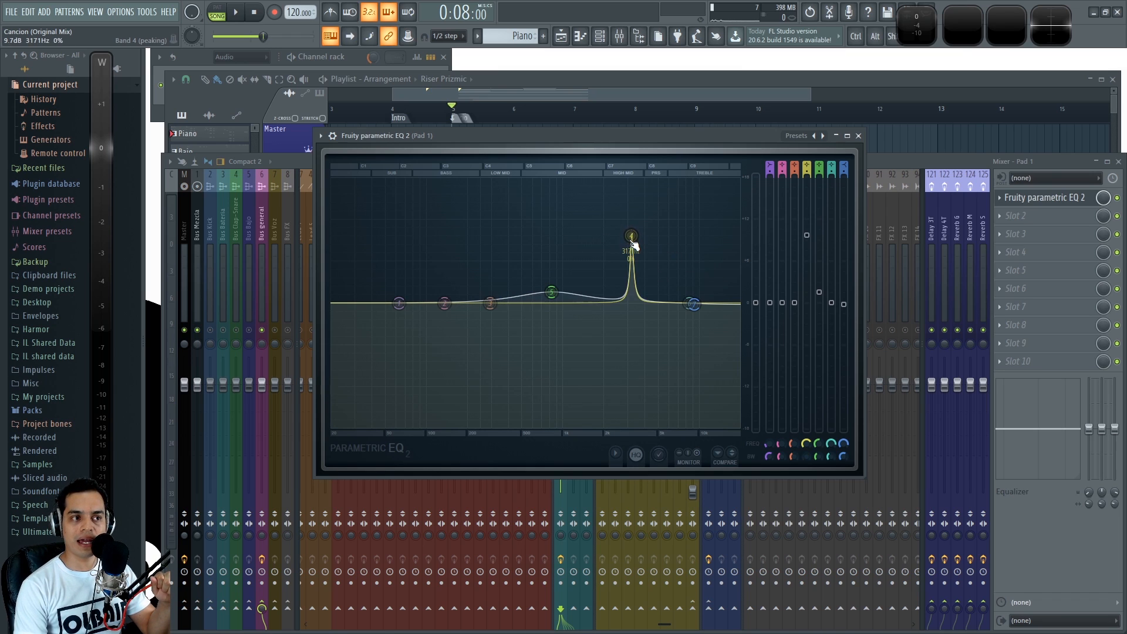
Widen EQ band 4 to 50% and set it to a moderate boost at 3415 Hz while playing the soloed pad
scroll(635, 242, up, 8)
drag(634, 243, 639, 269)
scroll(657, 268, down, 1)
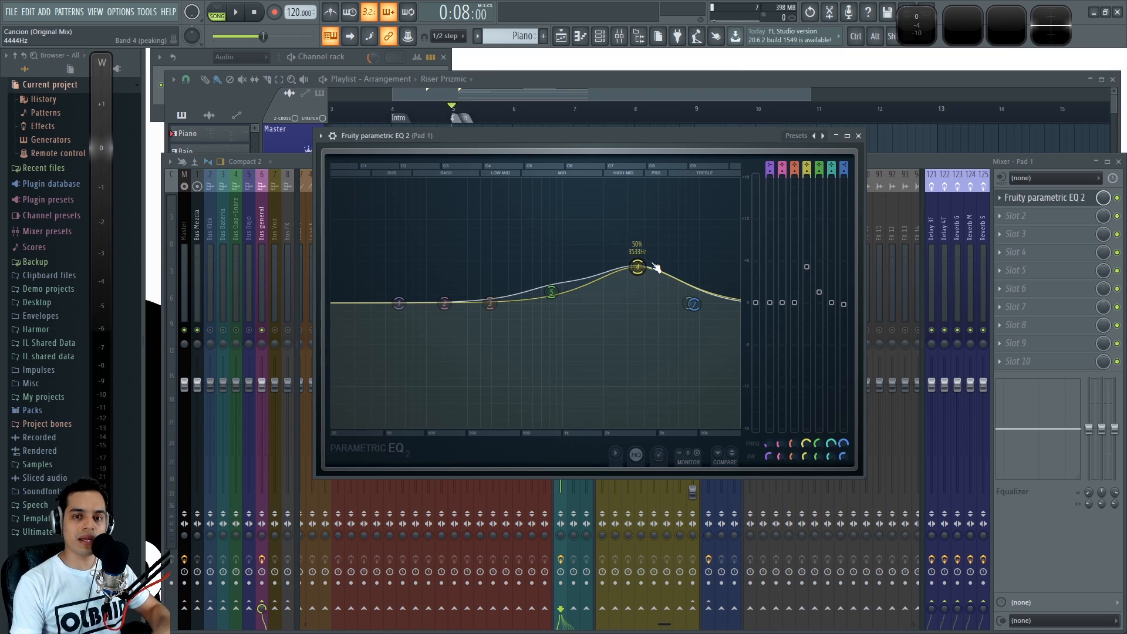
key(space)
mouse_move(638, 267)
mouse_down()
mouse_move(634, 305)
mouse_move(636, 253)
mouse_move(637, 297)
mouse_move(635, 267)
mouse_up()
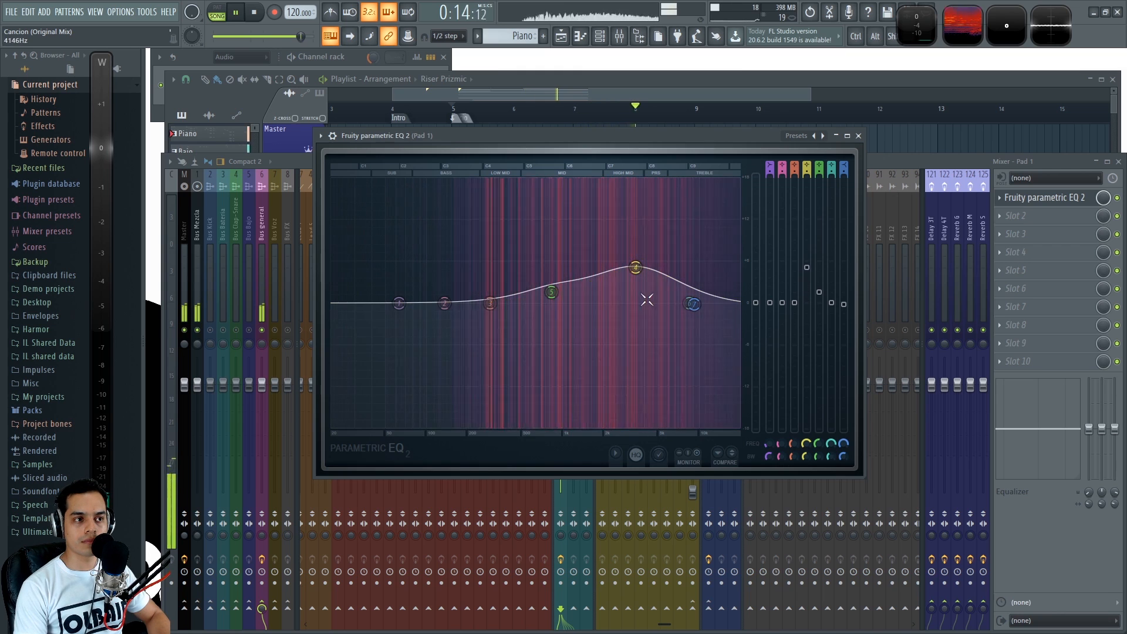
key(space)
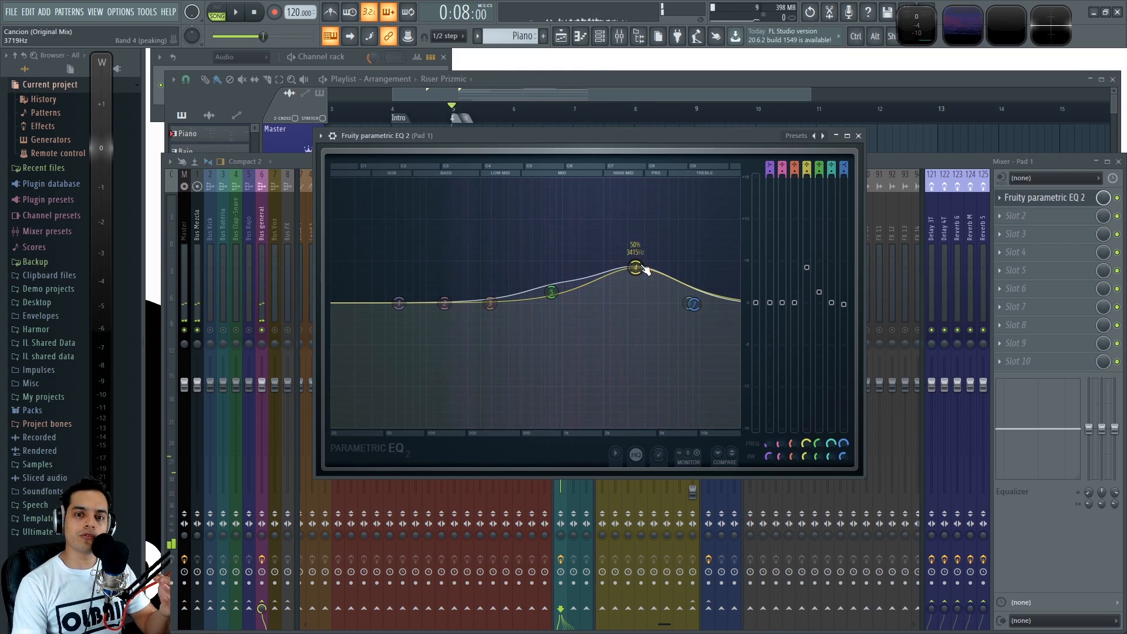
Narrow EQ band 4 to 0% bandwidth and raise it close to maximum gain near 3335 Hz while the pad plays
scroll(645, 271, down, 10)
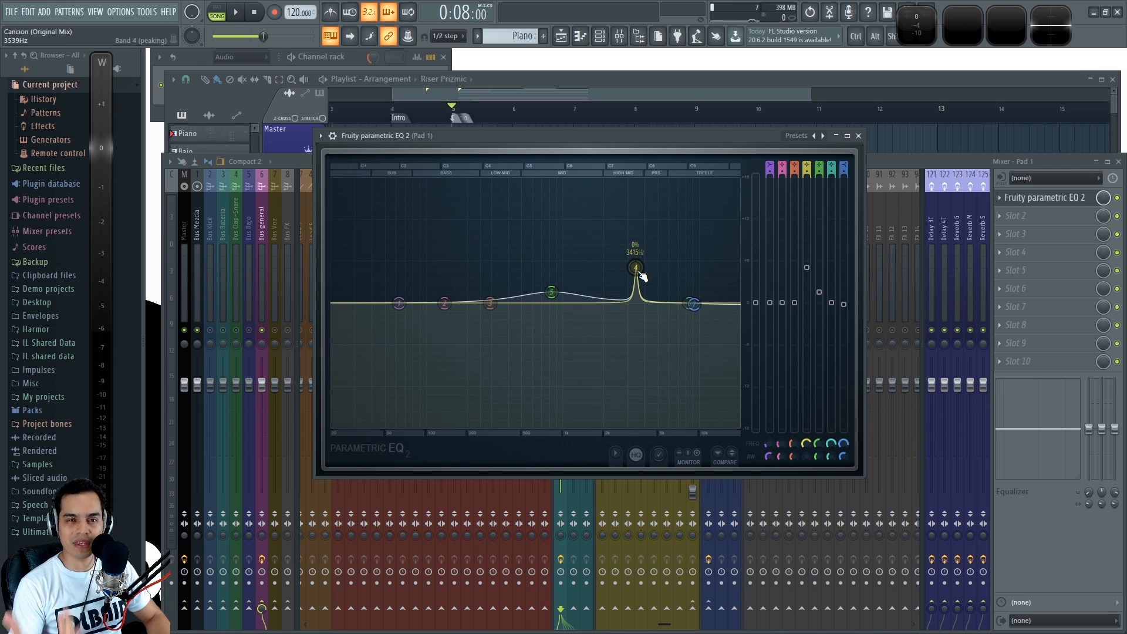
key(space)
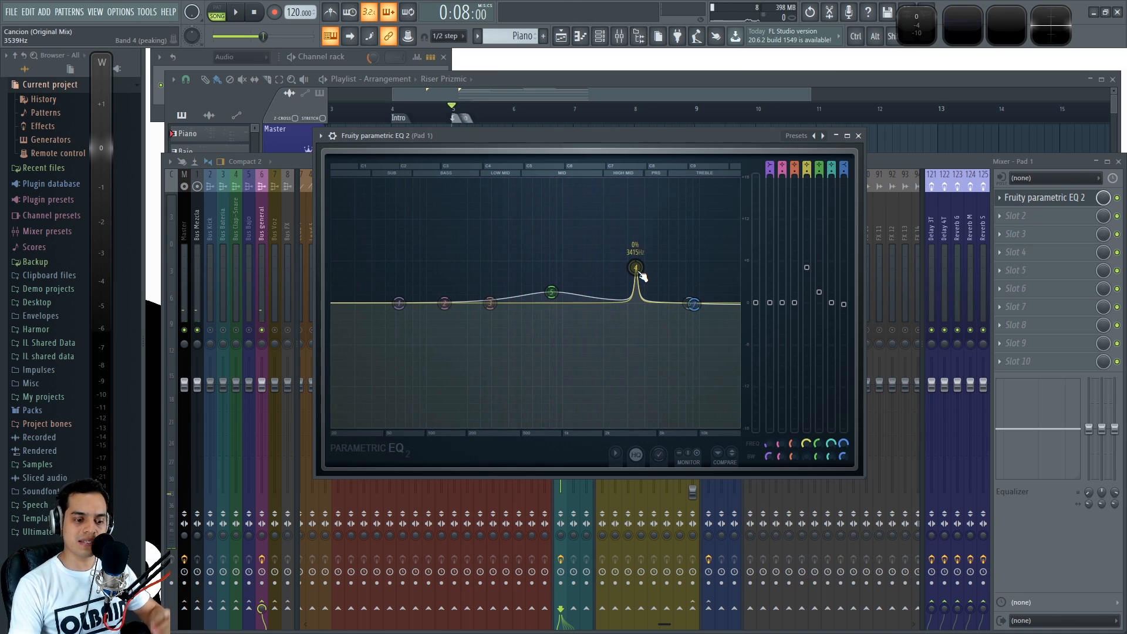
key(space)
drag(636, 268, 634, 183)
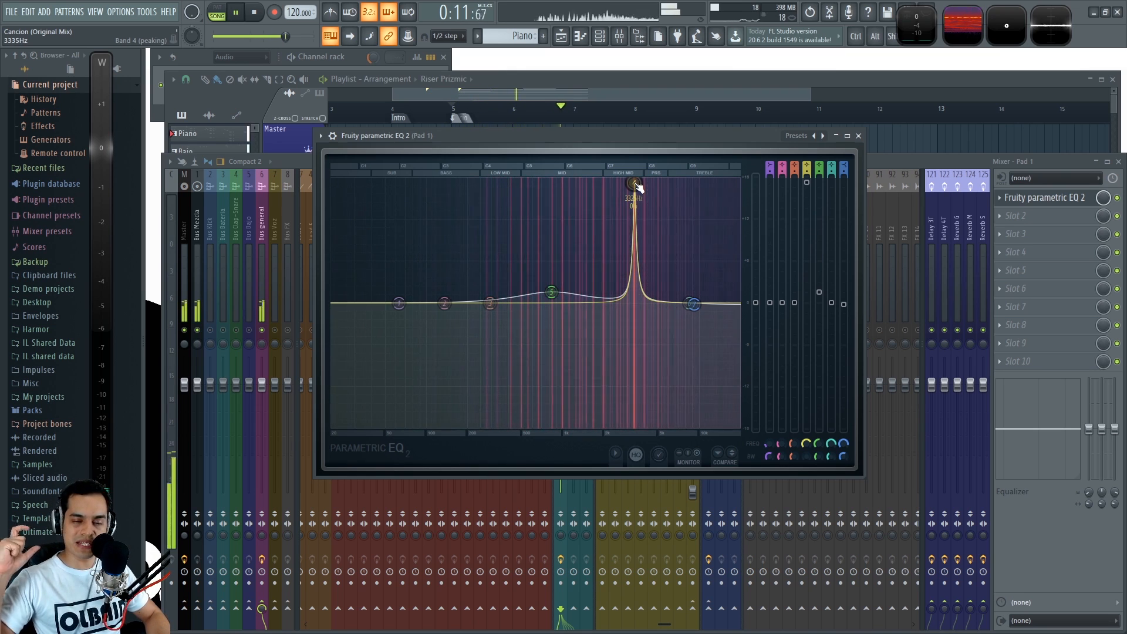
Bring EQ band 4 back to a moderate boost with 30% bandwidth and shift it to 3347 Hz during playback
drag(638, 185, 637, 272)
key(space)
scroll(644, 274, up, 3)
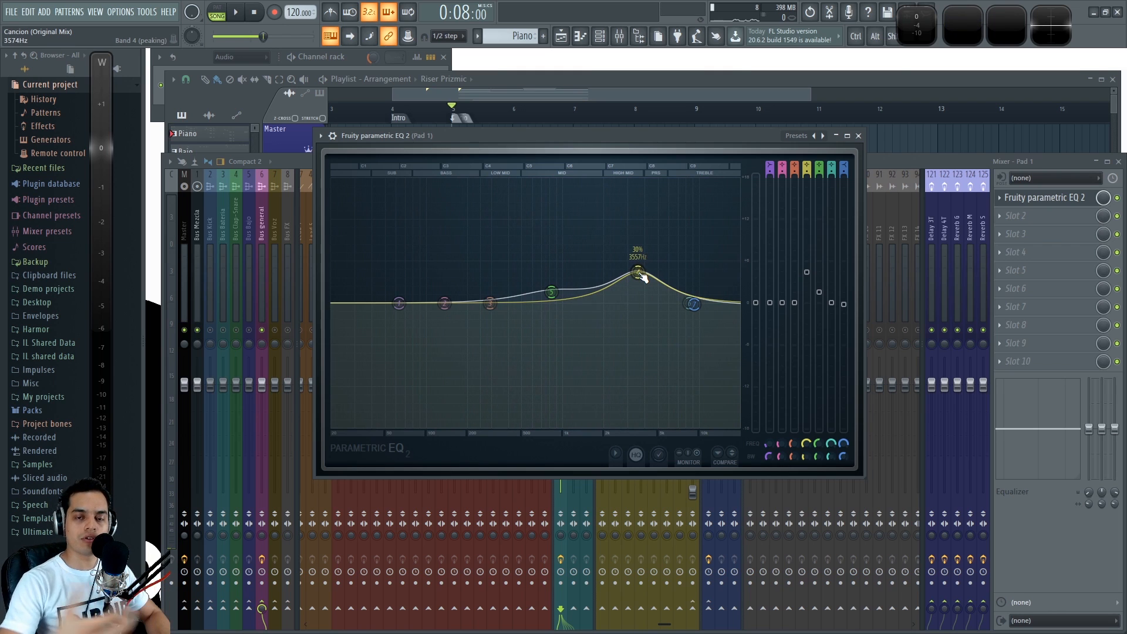
key(space)
drag(644, 276, 635, 271)
key(space)
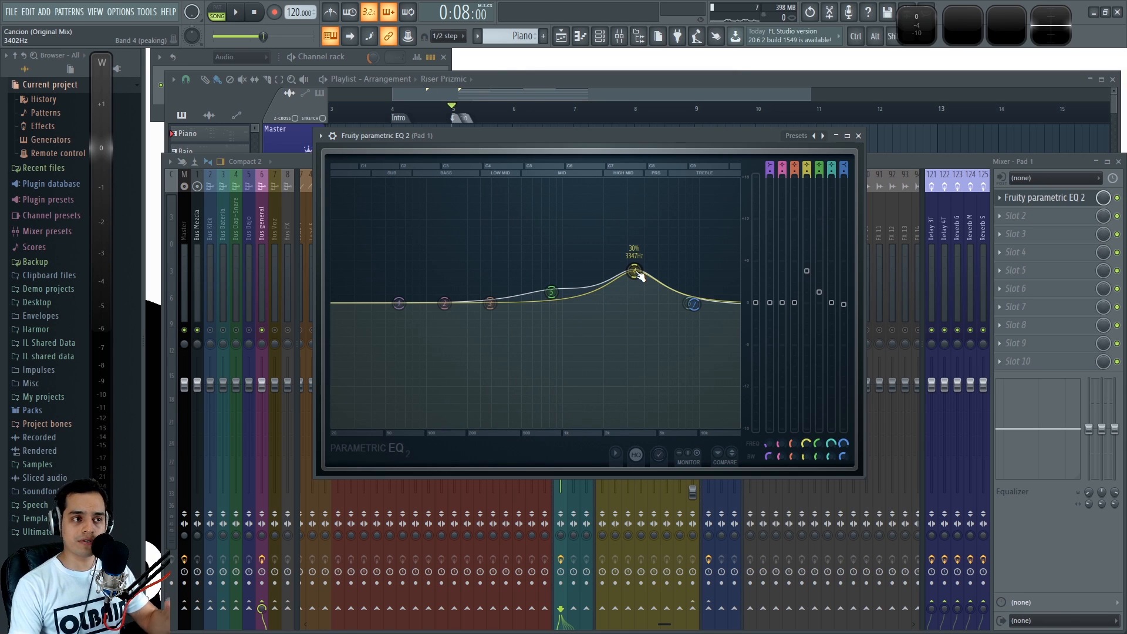
Turn EQ band 4 into a narrow 0% cut of -9.6 dB at 2734 Hz and listen to the pad
scroll(636, 275, down, 5)
drag(636, 276, 633, 372)
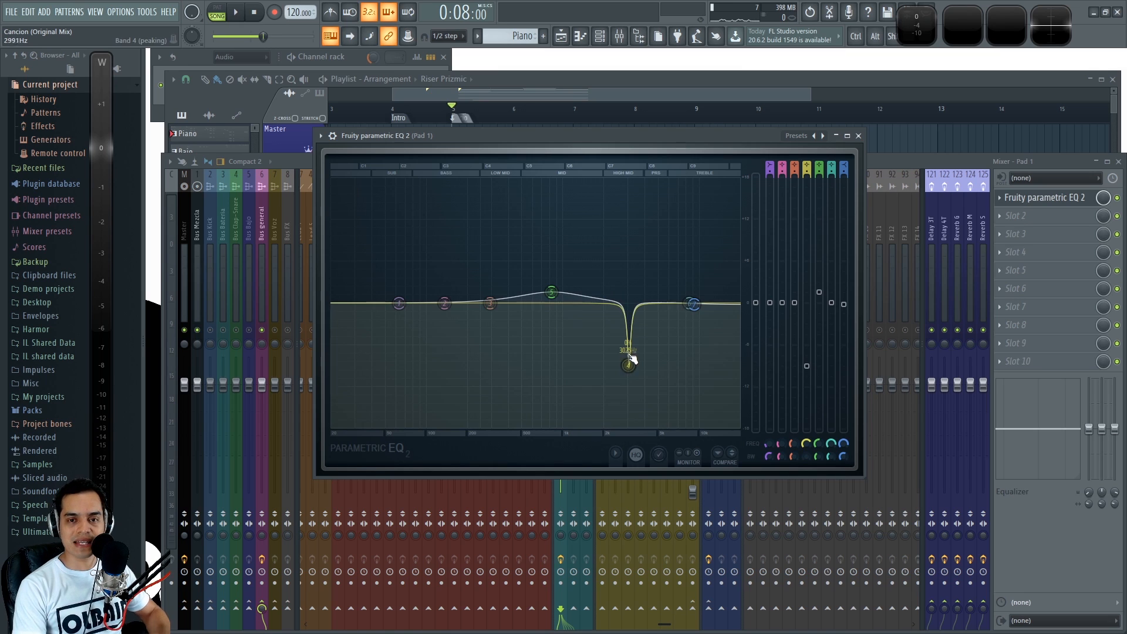
key(space)
drag(629, 367, 627, 376)
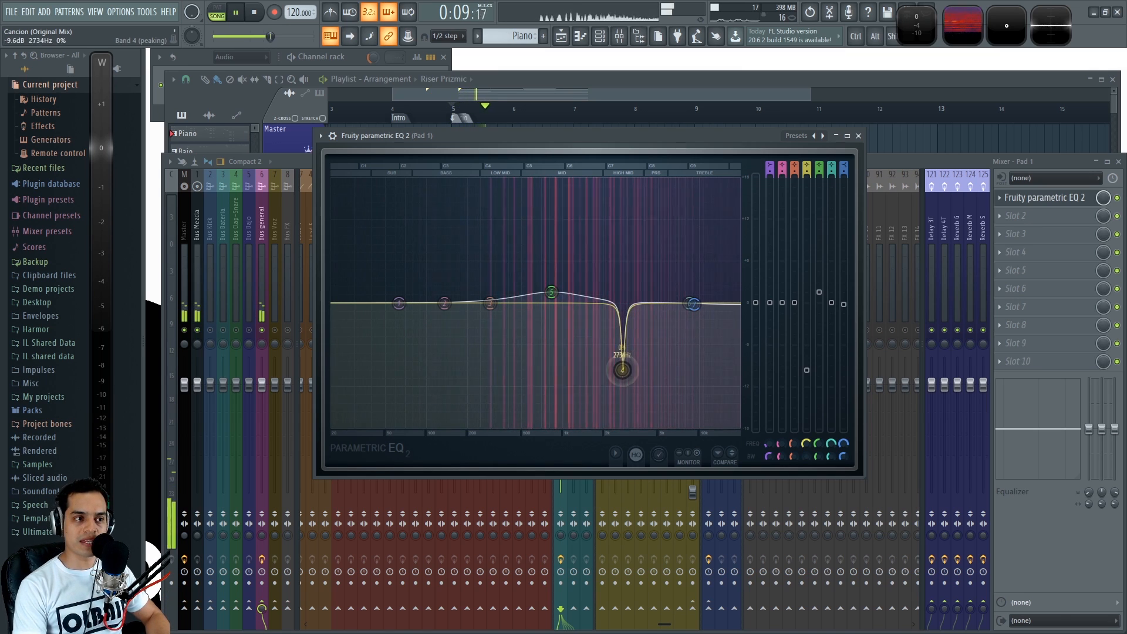
key(space)
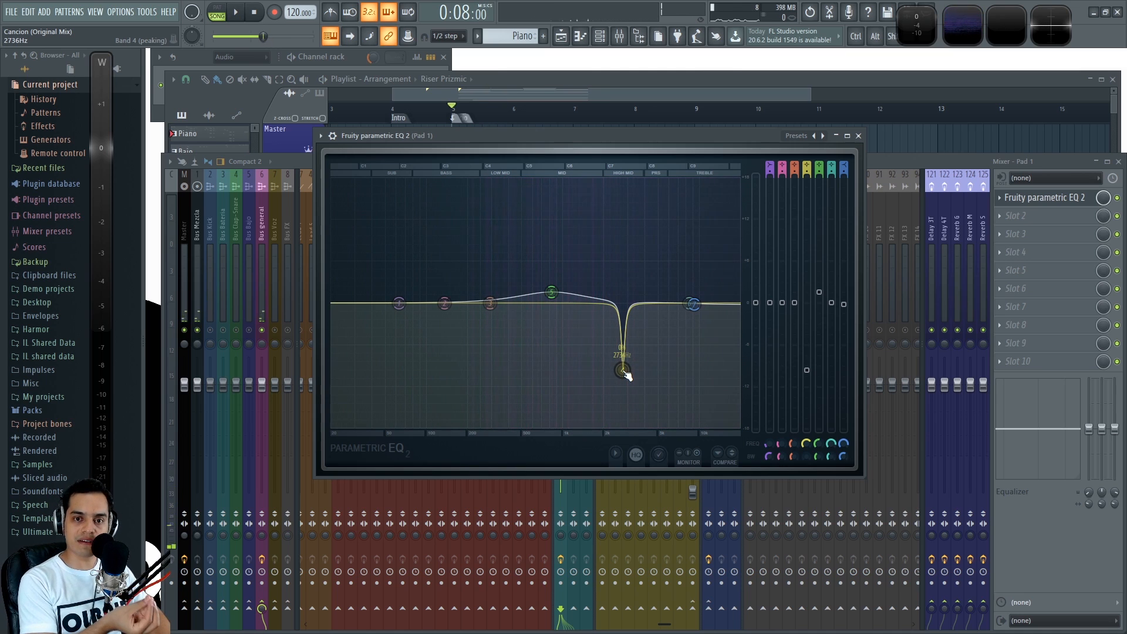
Widen the band 4 cut and deepen it at 2771 Hz during playback, with its bandwidth set to 25%
key(space)
scroll(624, 374, up, 5)
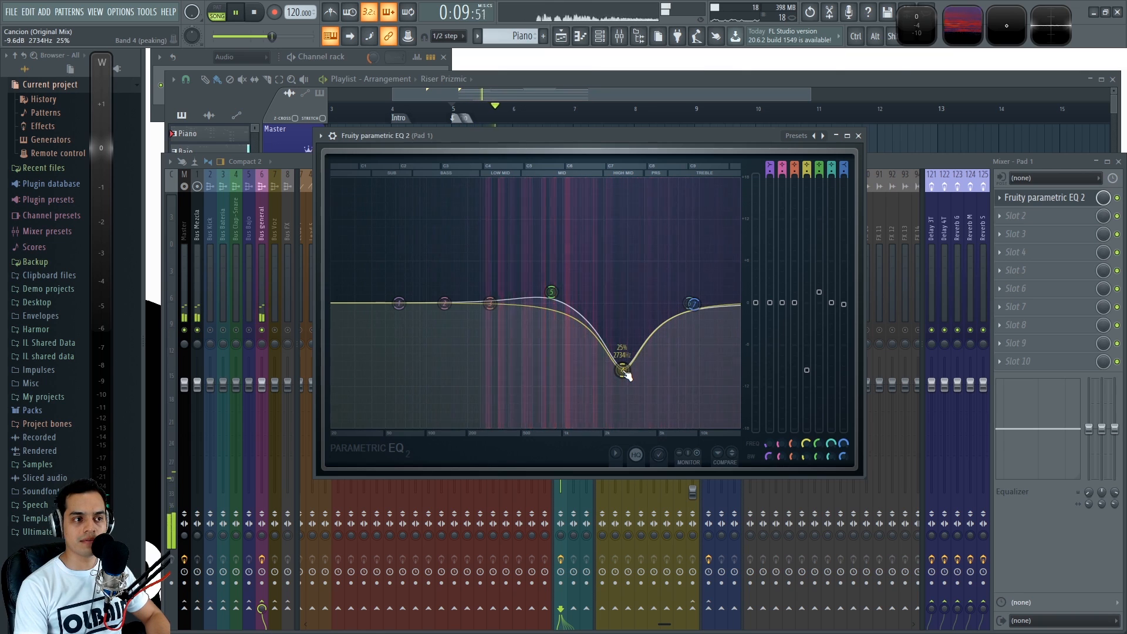
mouse_move(624, 371)
mouse_down()
mouse_move(619, 295)
mouse_move(624, 385)
mouse_up()
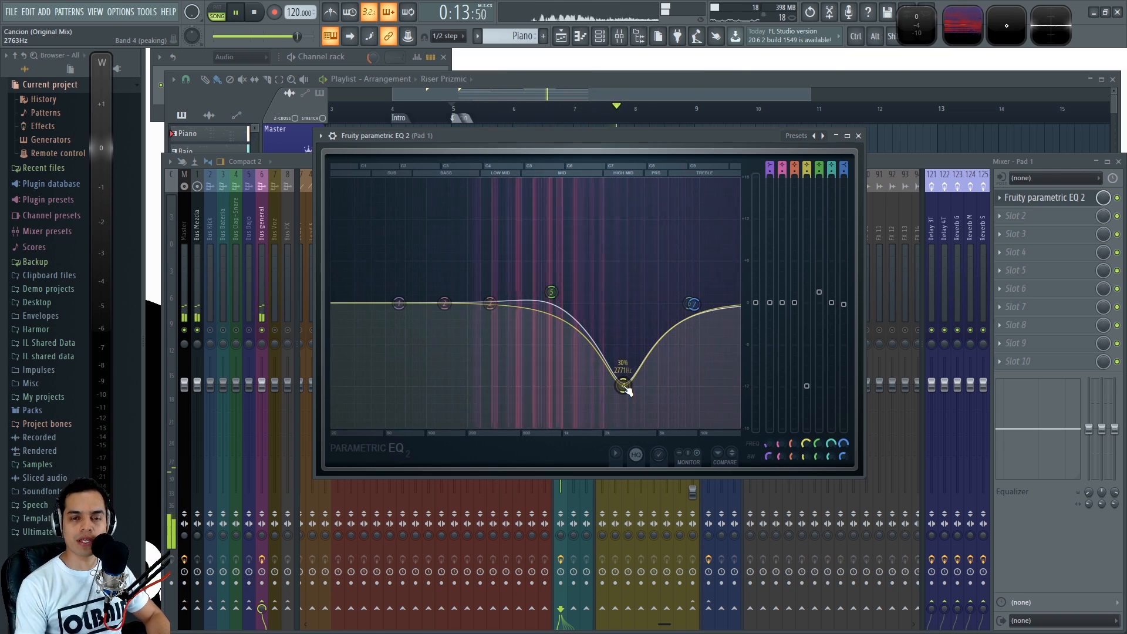
key(space)
scroll(625, 387, down, 1)
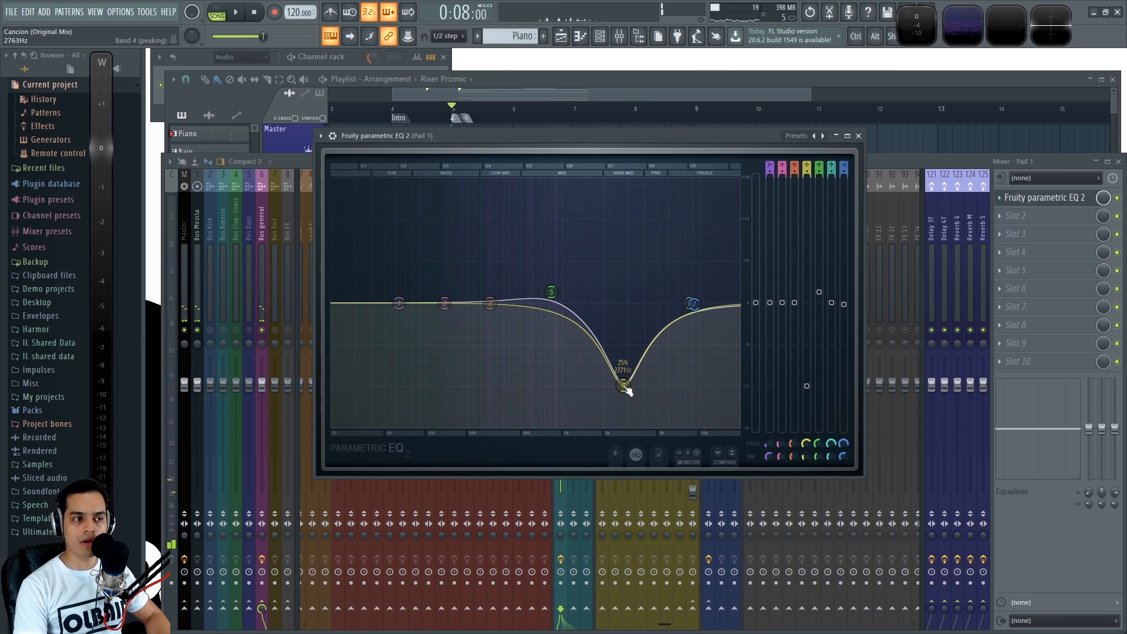
Play the pad with the band 4 cut narrowed to 0%, and return the band to about 0 dB with 30% bandwidth
scroll(625, 390, down, 5)
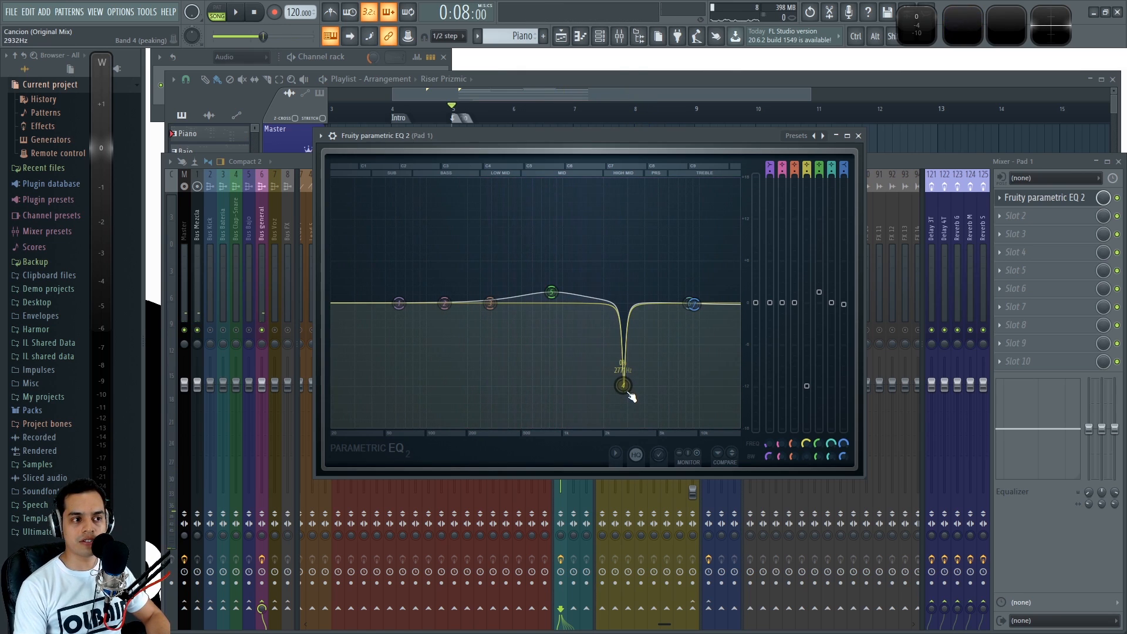
key(space)
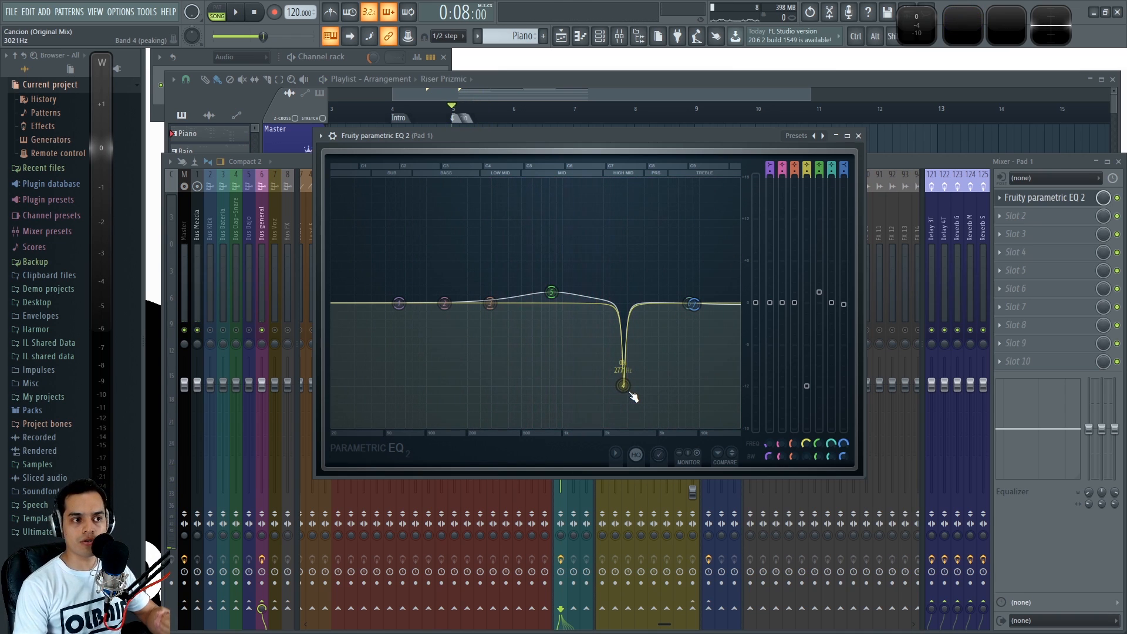
key(space)
drag(632, 393, 630, 302)
scroll(629, 391, up, 8)
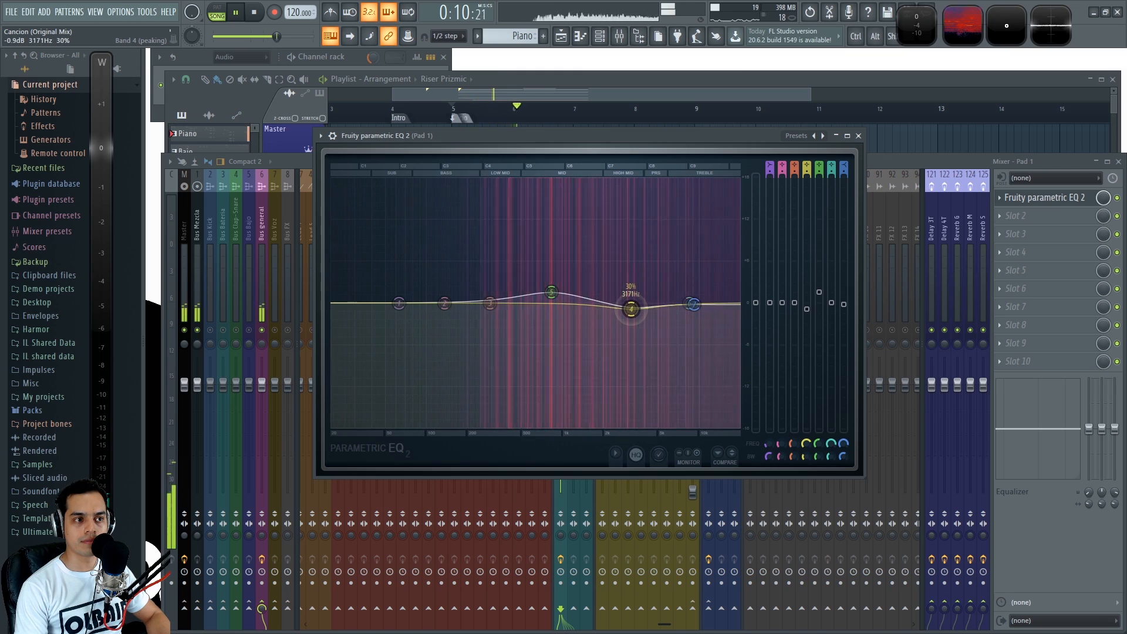
key(space)
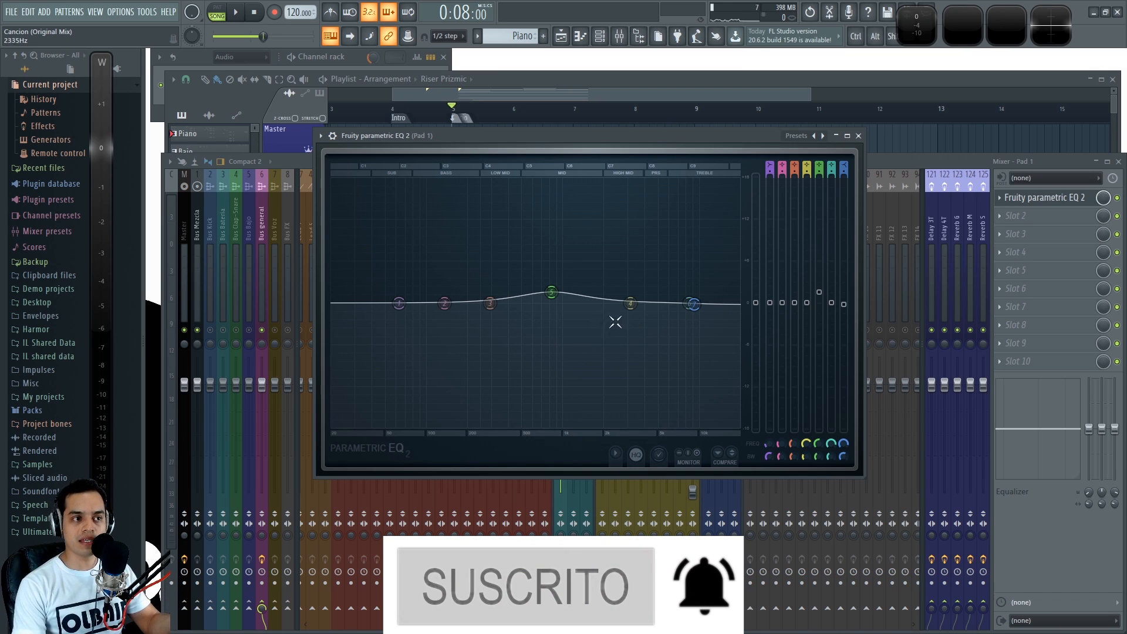
Boost EQ band 4 in the high mids and band 5 in the lower range, and reset both to 0 dB
drag(629, 302, 629, 194)
drag(529, 255, 466, 226)
scroll(464, 188, up, 5)
alt+click(820, 221)
alt+click(807, 193)
alt+click(759, 289)
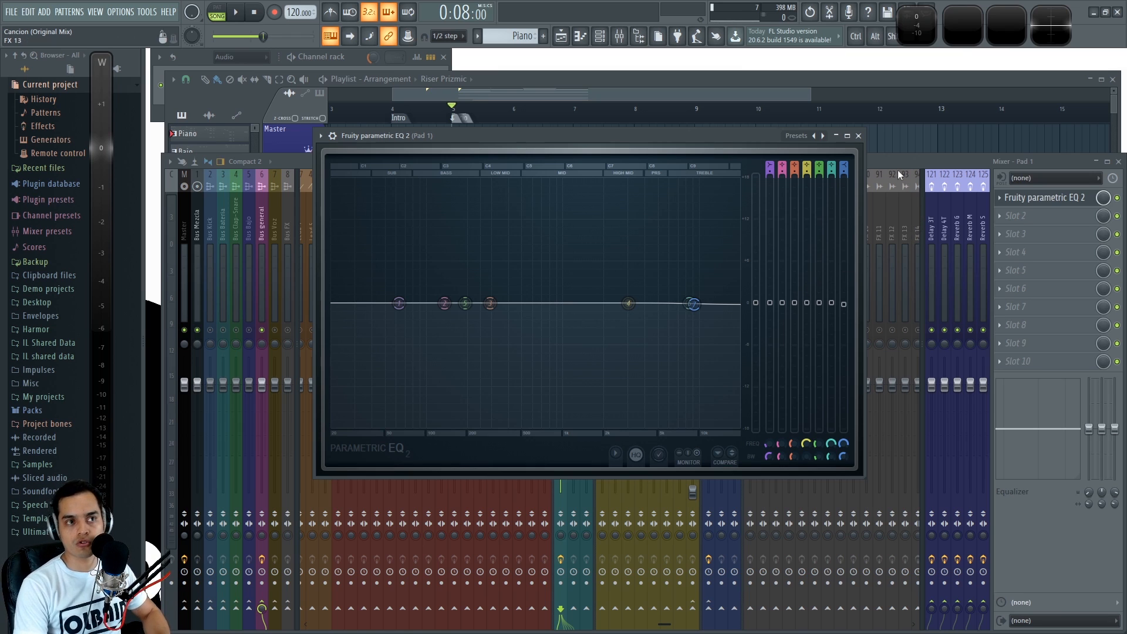
Close the Pad 1 equalizer and play the full mix with all tracks active
click(858, 136)
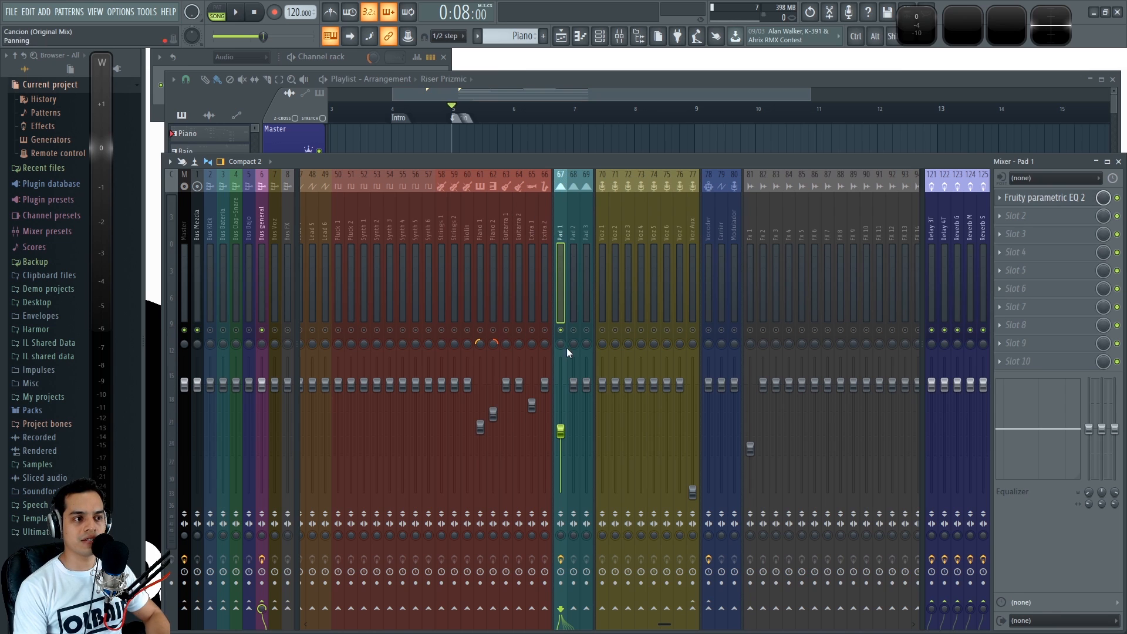
key(space)
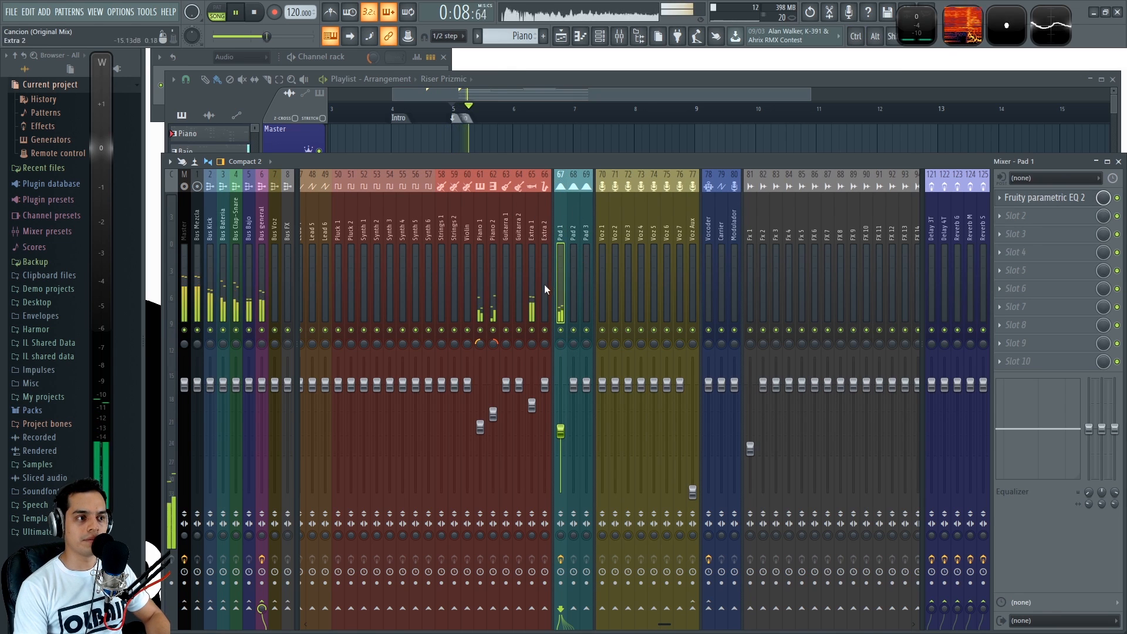
key(space)
Select the Extra 1 track, solo it together with Pad 1, and play the two tracks
click(532, 222)
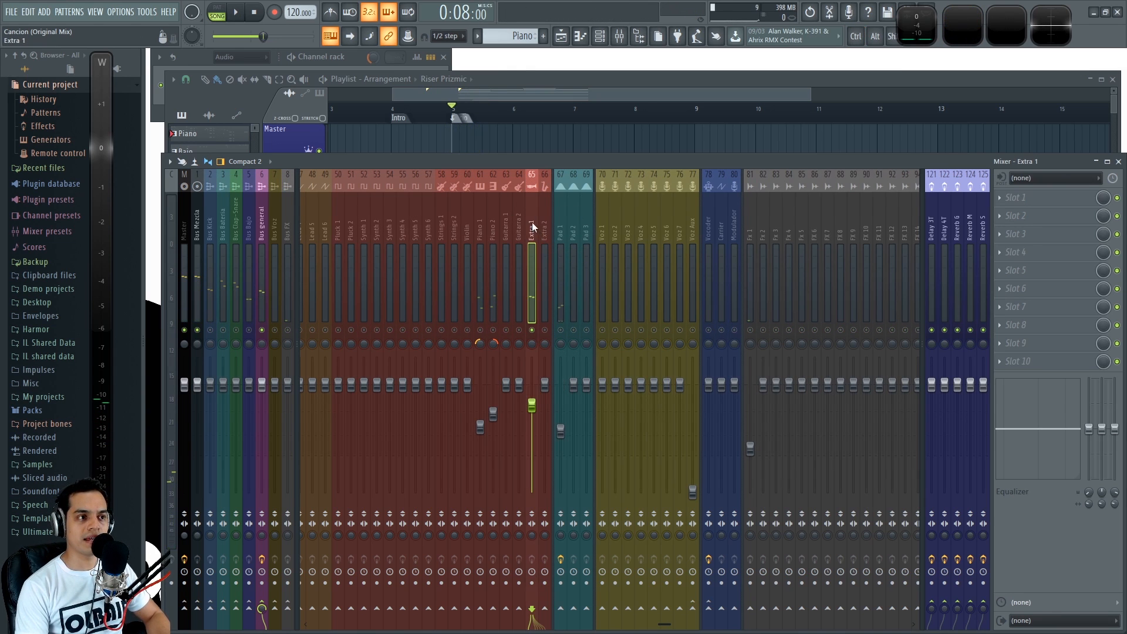
key(space)
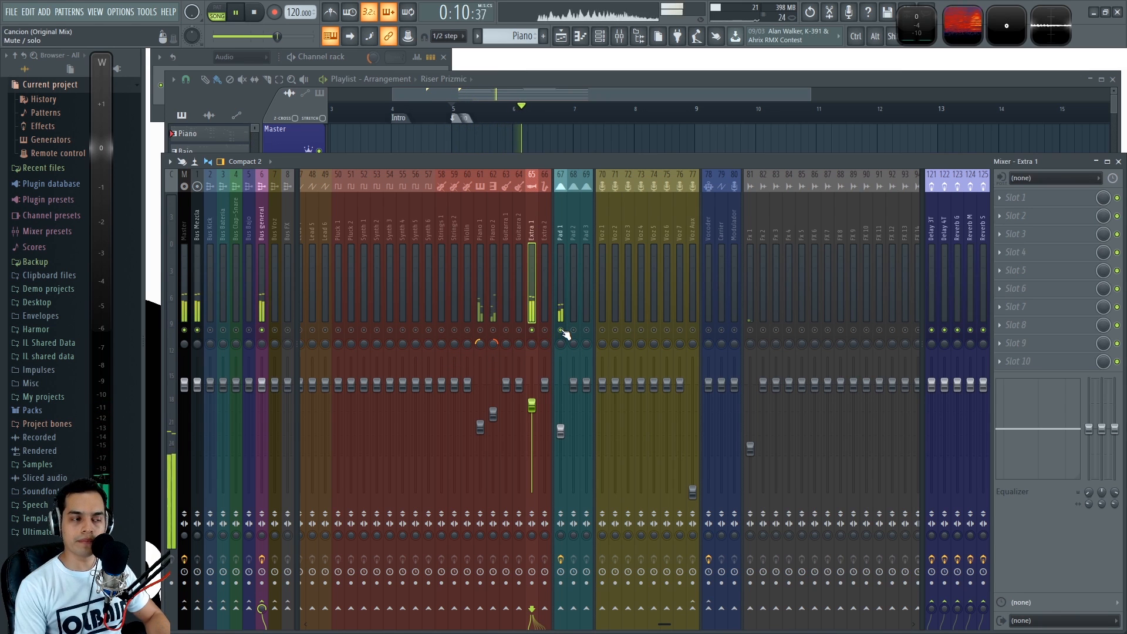
key(space)
Open the Pad 1 parametric EQ as a detached window, shrink it and place it over the lower half of the mixer
click(561, 223)
click(1068, 199)
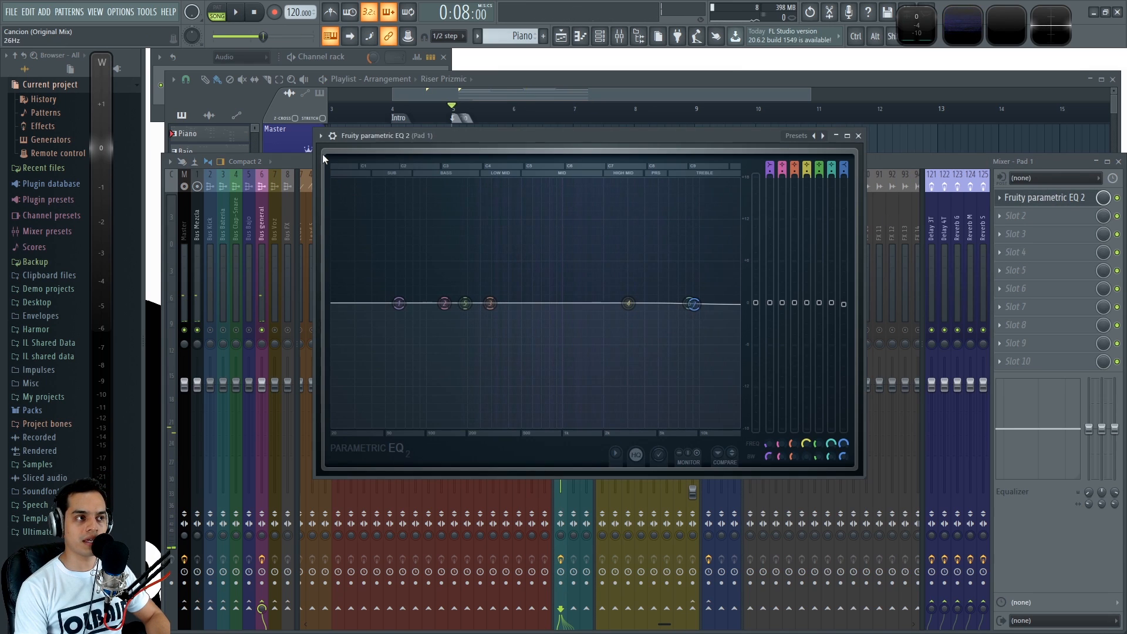
click(320, 136)
click(354, 383)
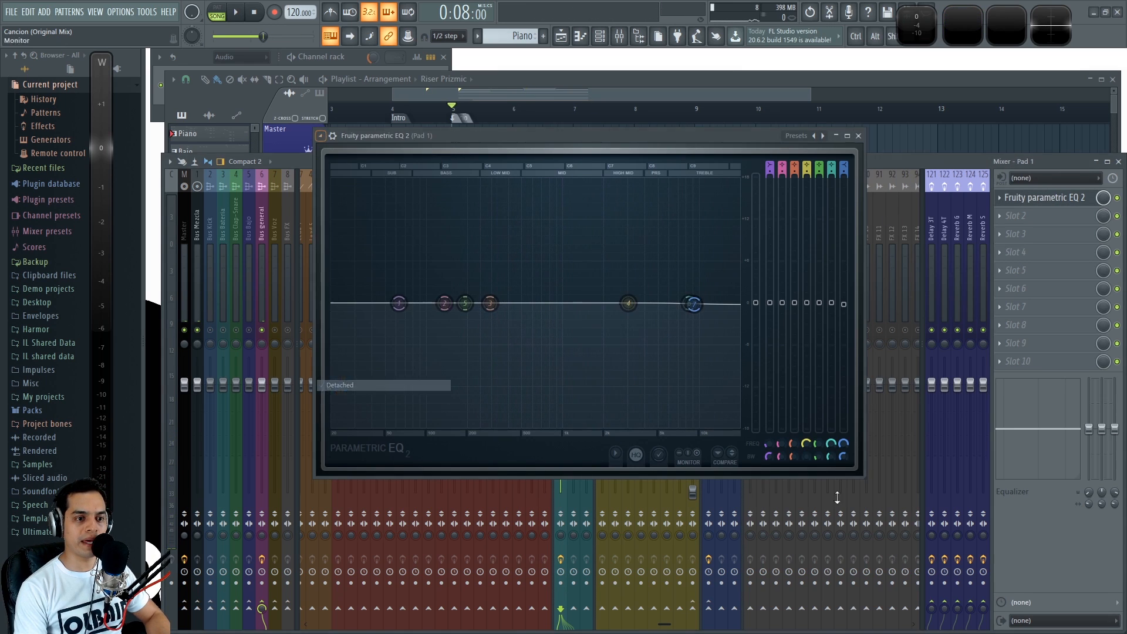
drag(864, 480, 581, 340)
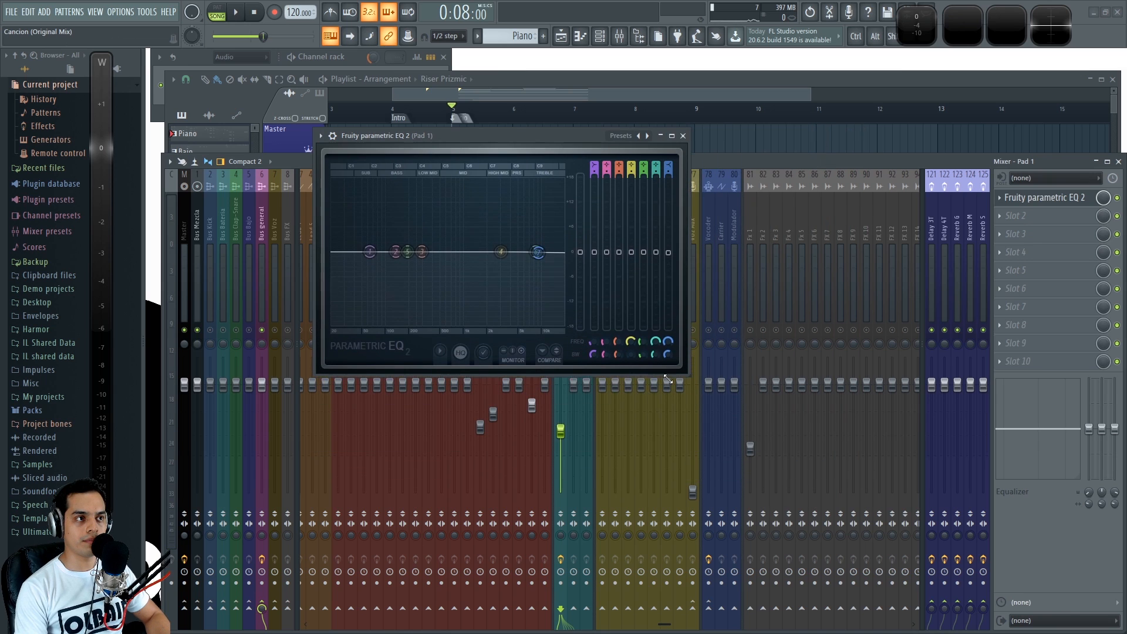
drag(526, 134, 759, 344)
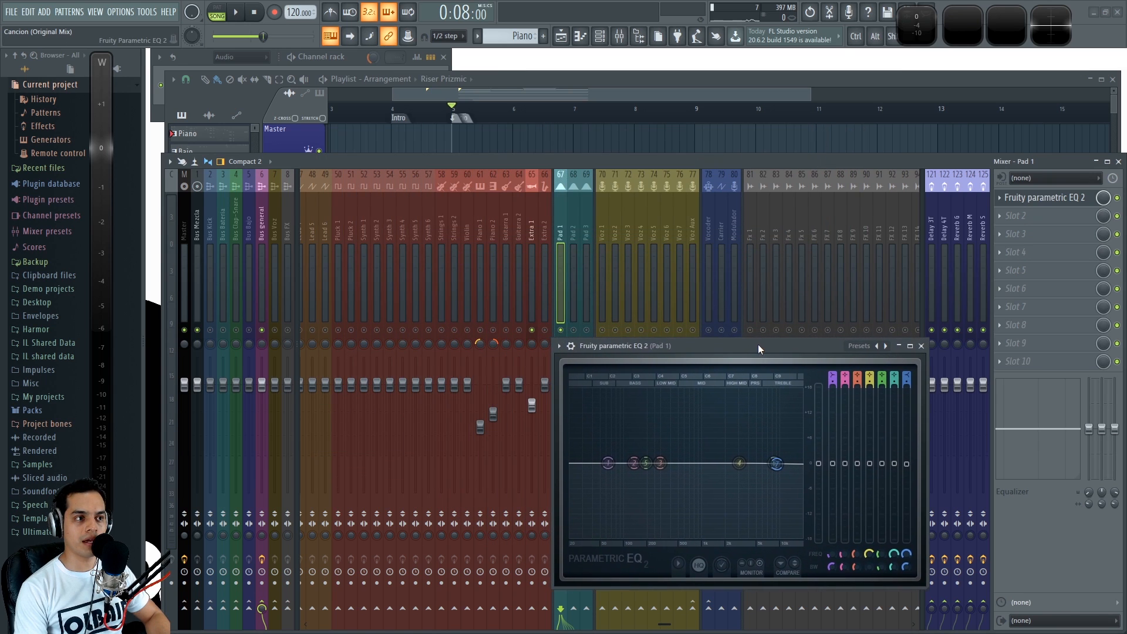
Select the Extra 1 track and load Fruity Parametric EQ 2 into its first effect slot
click(531, 213)
key(space)
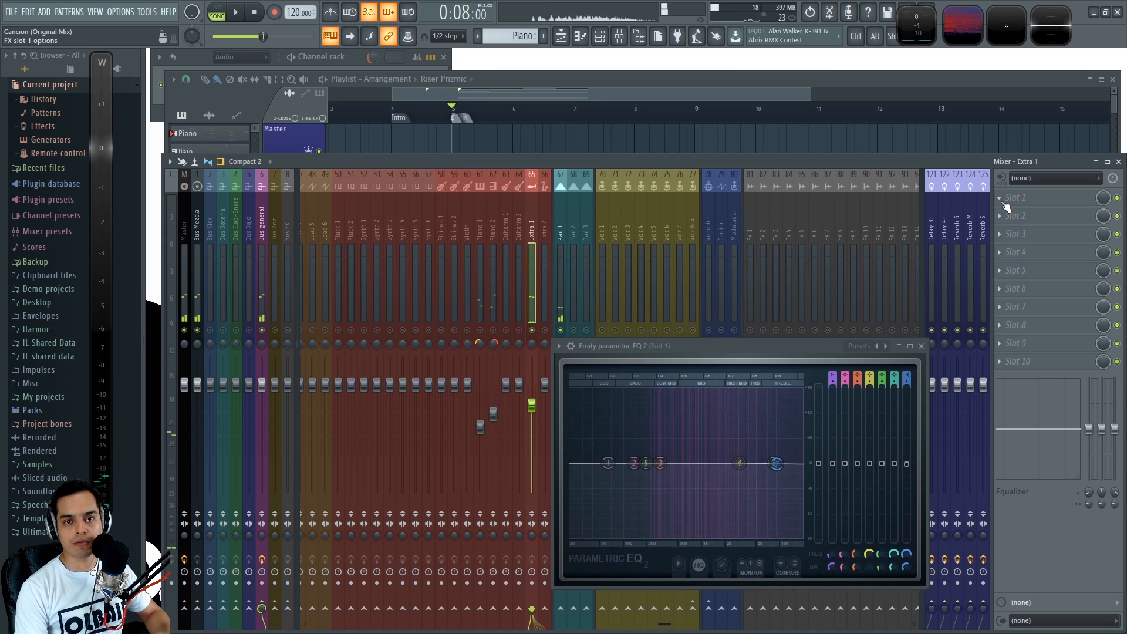
click(1002, 199)
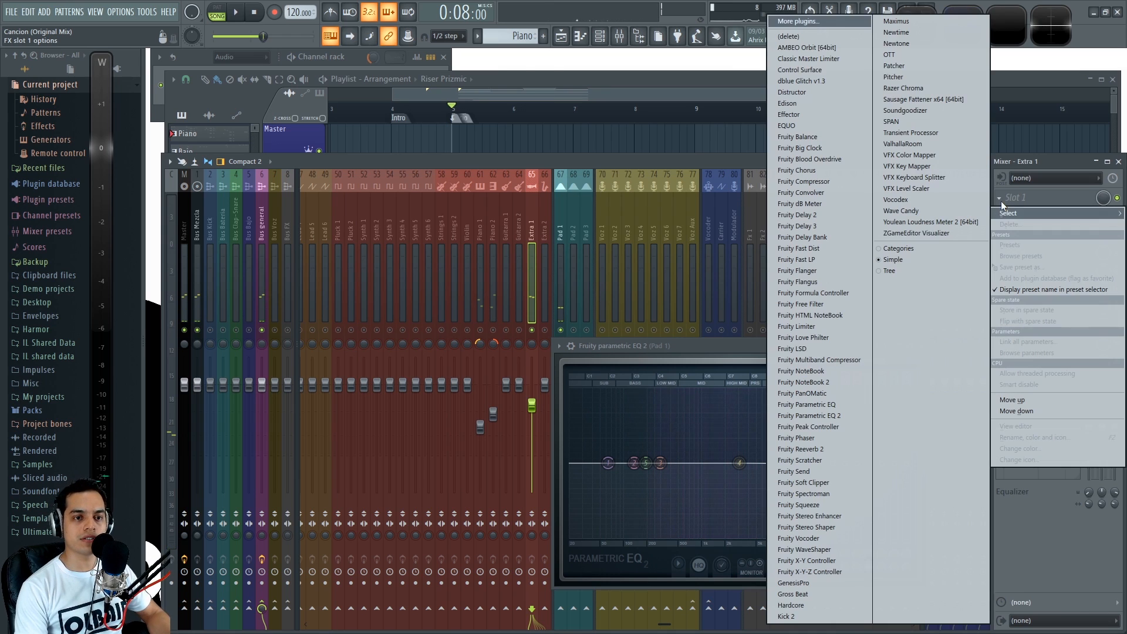
click(834, 415)
Detach the Extra 1 equalizer window, stack it directly above the Pad 1 equalizer, and shrink the Pad 1 window
click(218, 171)
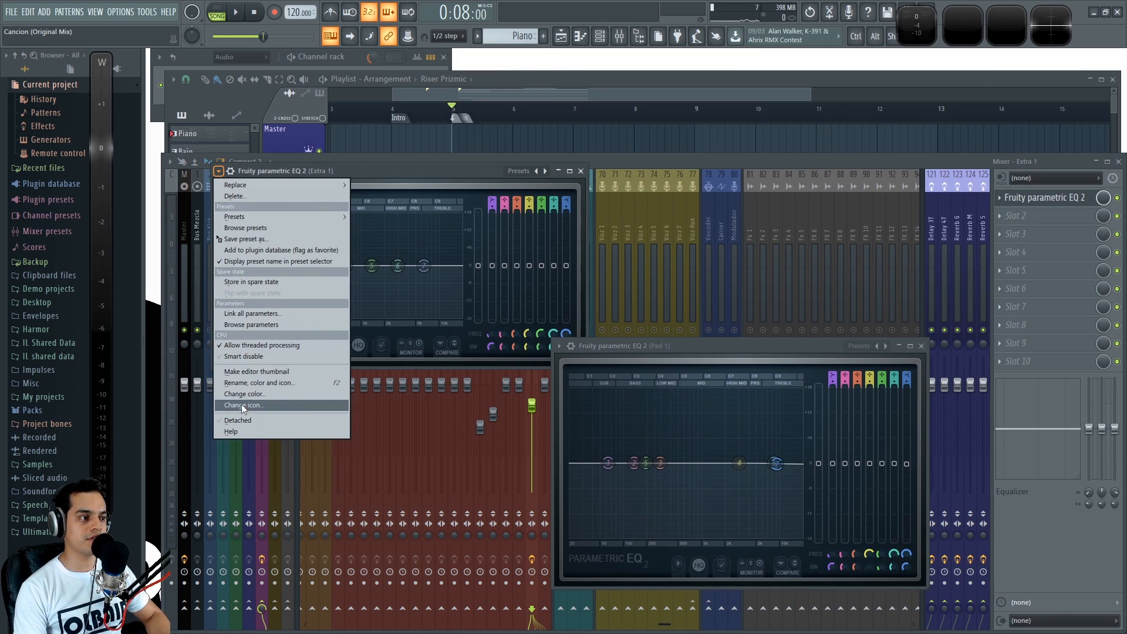
click(253, 421)
drag(359, 171, 674, 132)
drag(699, 343, 670, 337)
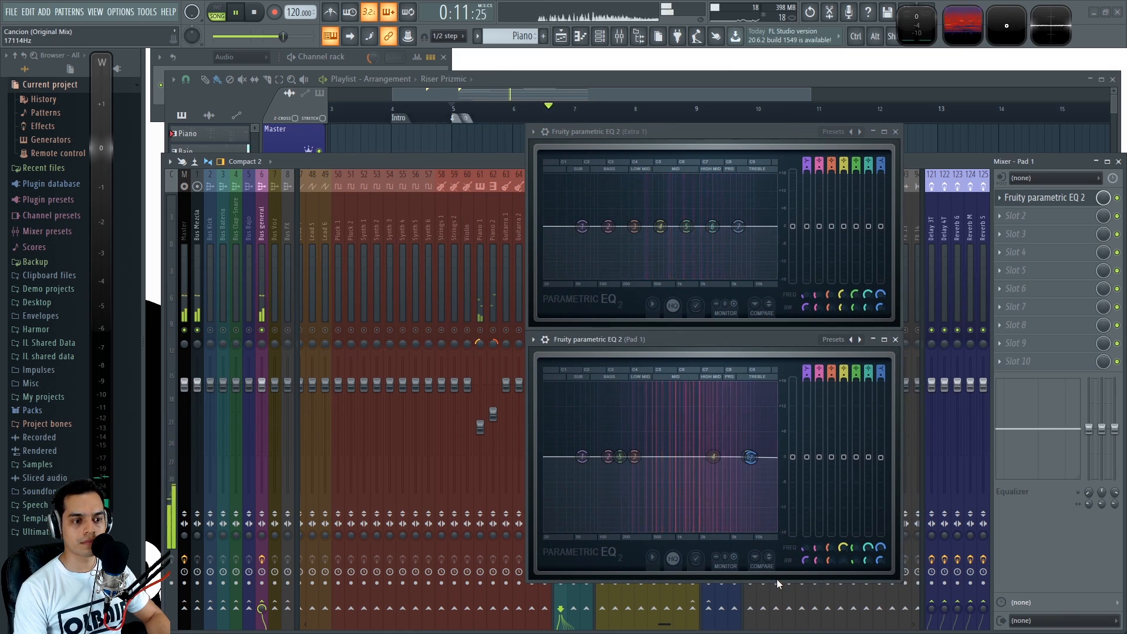
drag(778, 574, 778, 532)
key(space)
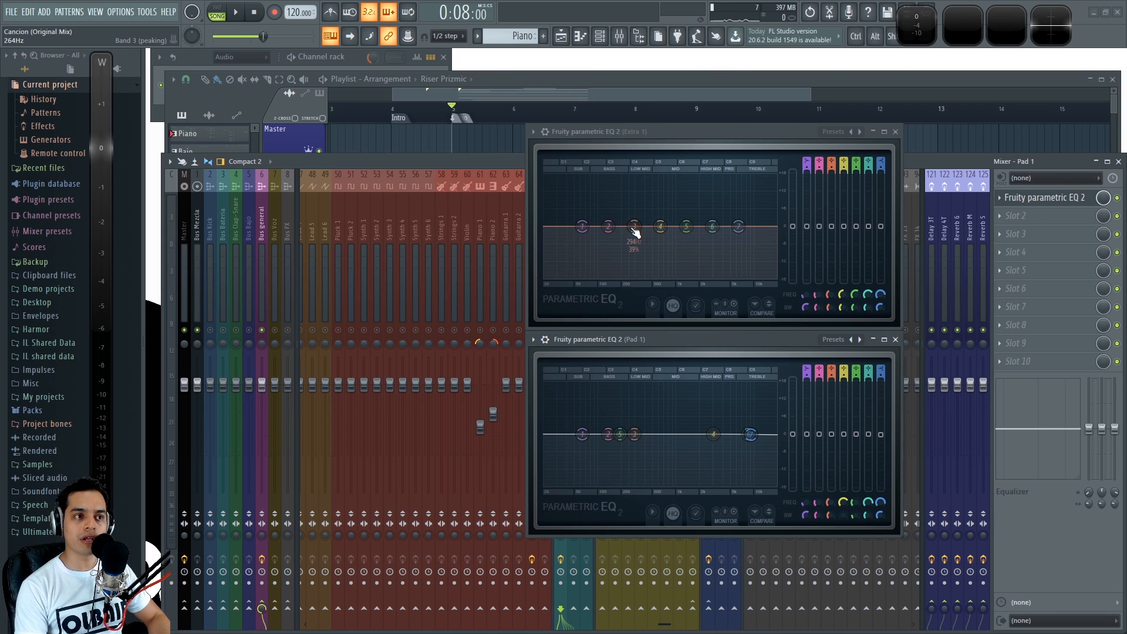
Boost band 3 of the Extra 1 EQ in the bass range, play the tracks, and return it to about 0 dB around 500 Hz
drag(634, 229, 603, 200)
key(space)
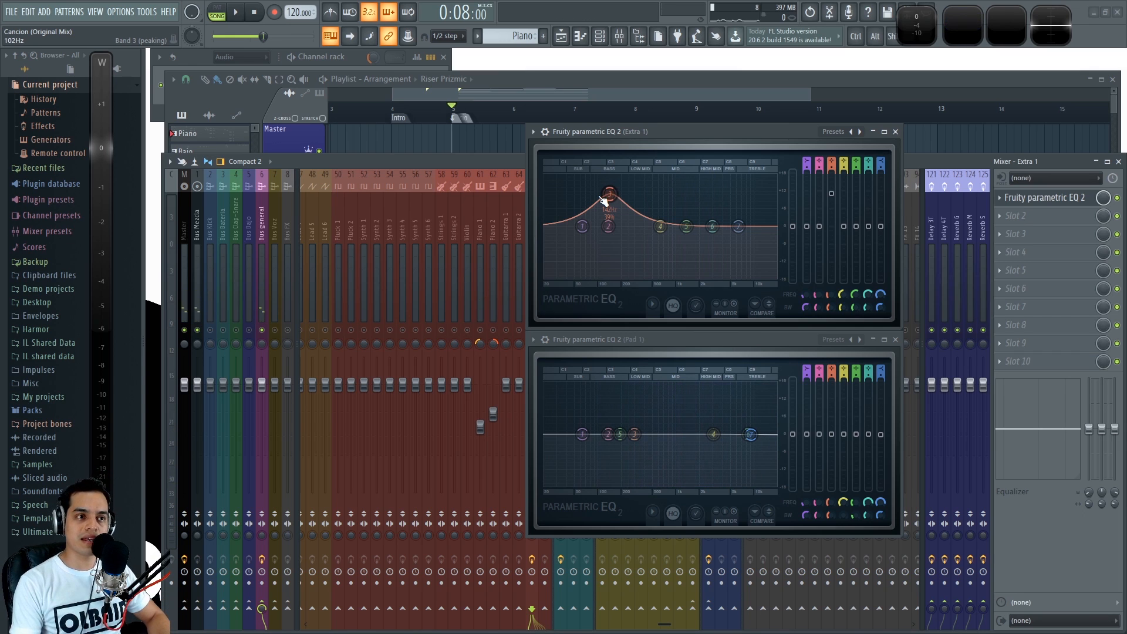
drag(603, 199, 652, 225)
key(space)
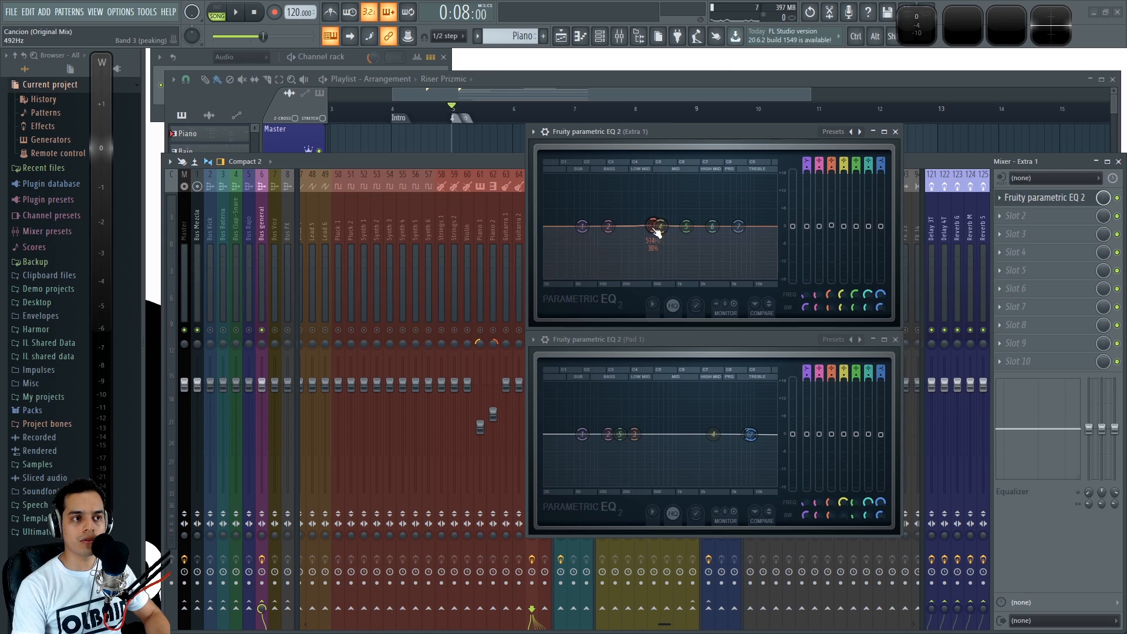
Play Extra 1 and Pad 1 together and compare their frequency content in the two equalizers
key(space)
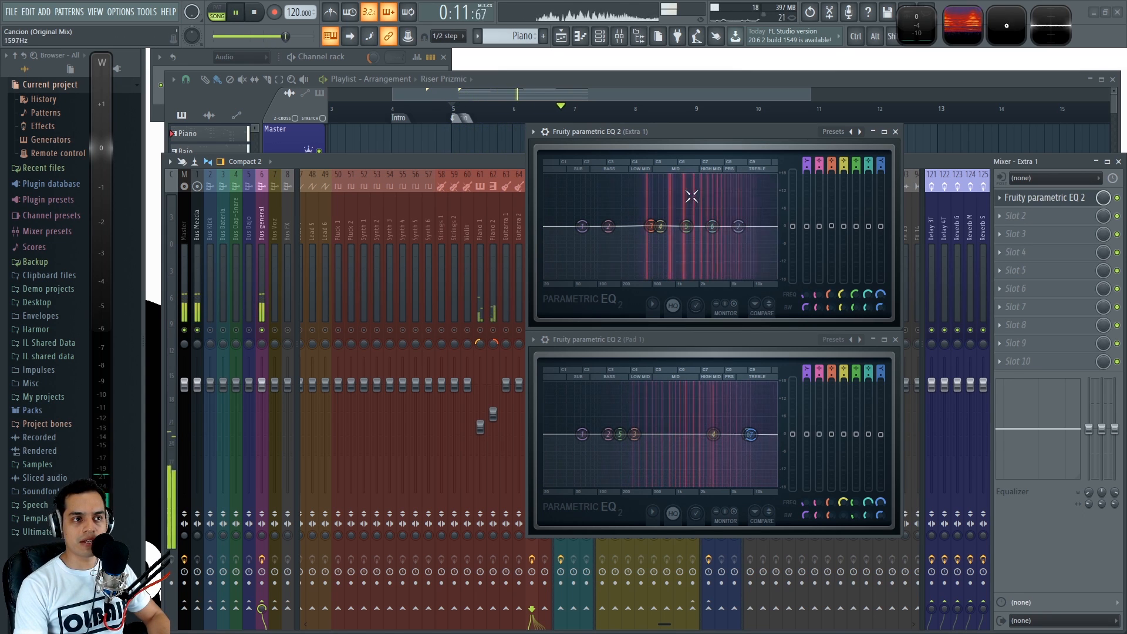
key(space)
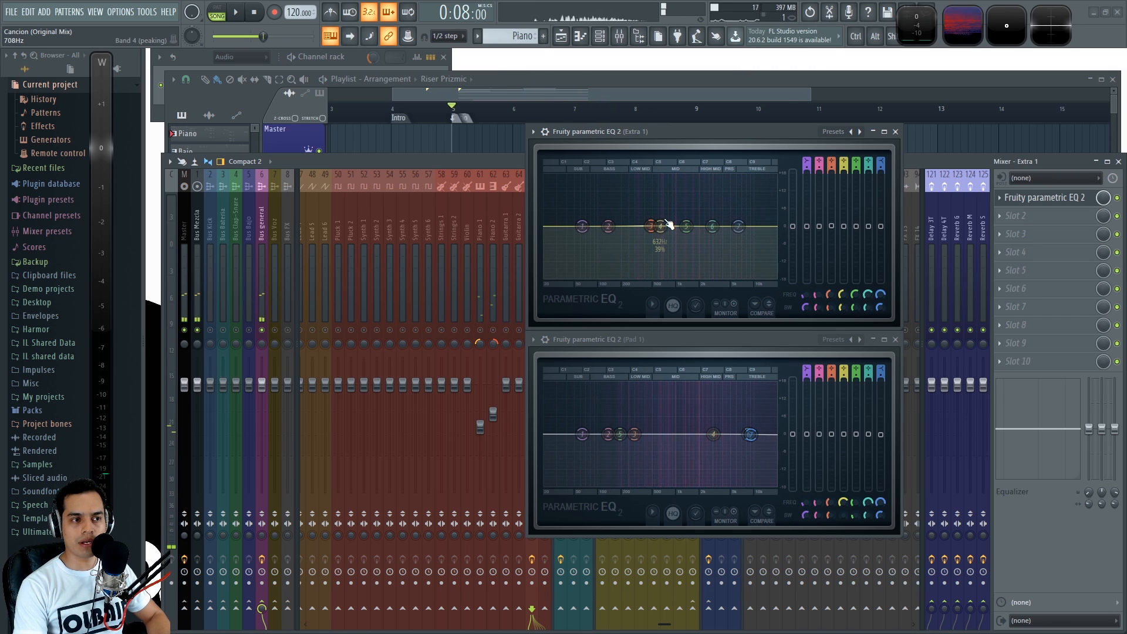
key(space)
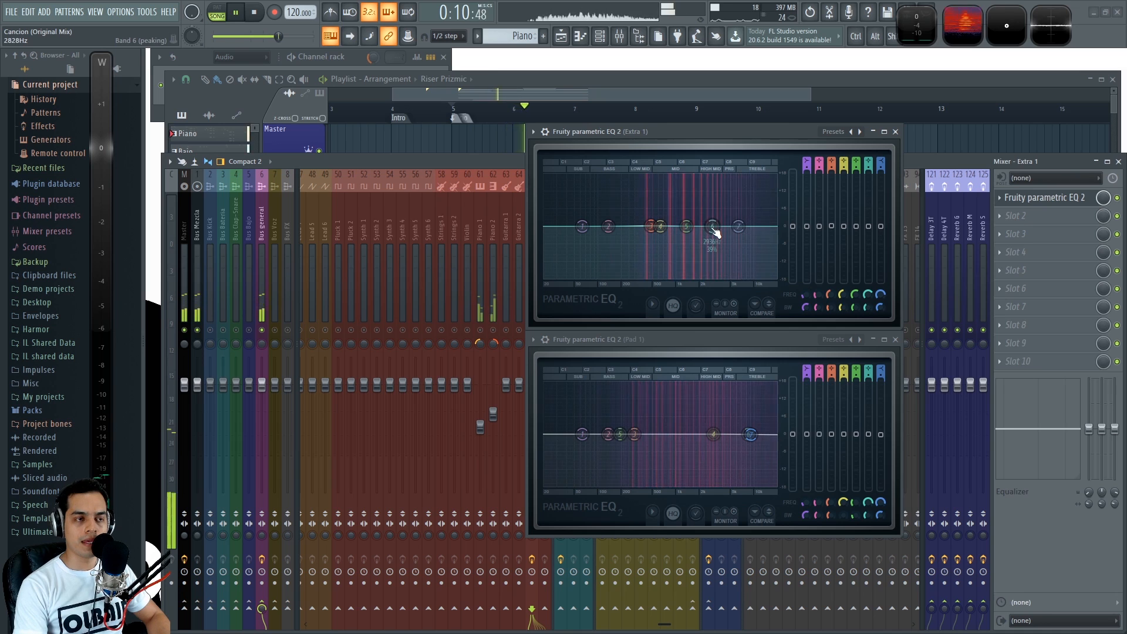
key(space)
Boost band 6 of the Extra 1 EQ at about 3.5 kHz, play both tracks, and bring it back to about 0 dB
drag(713, 227, 720, 201)
key(space)
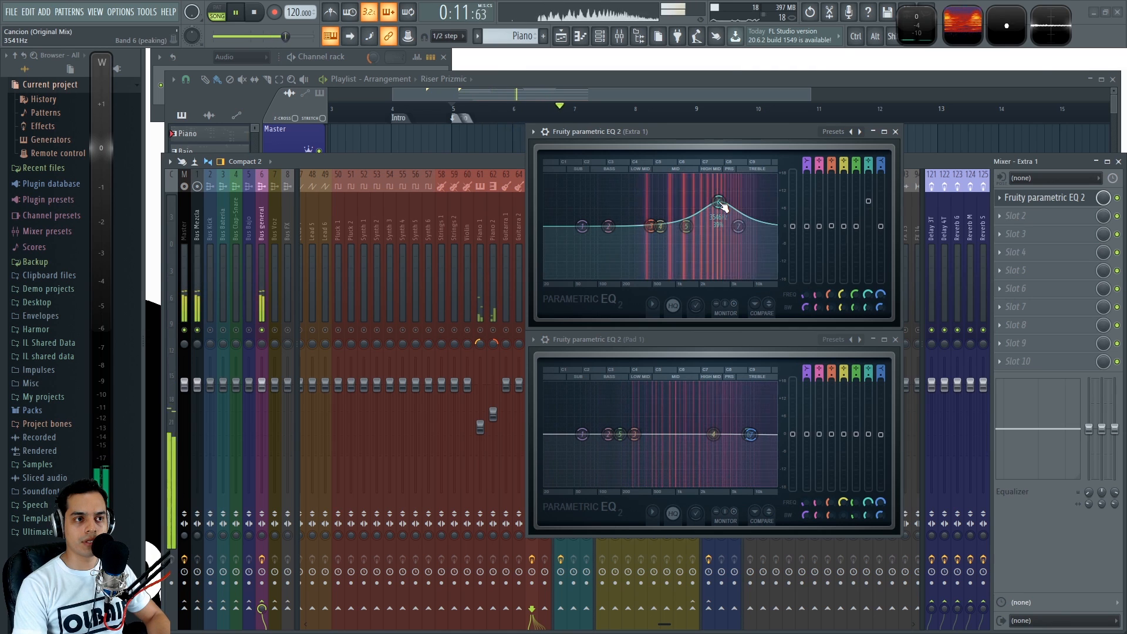
key(space)
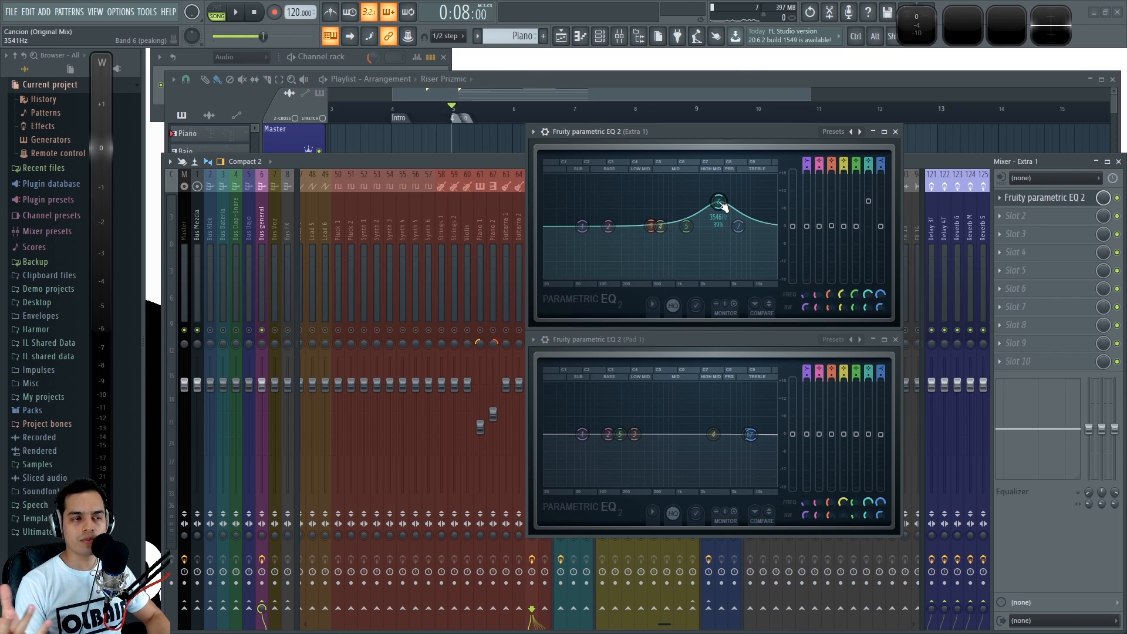
key(space)
key(space)
drag(719, 203, 717, 225)
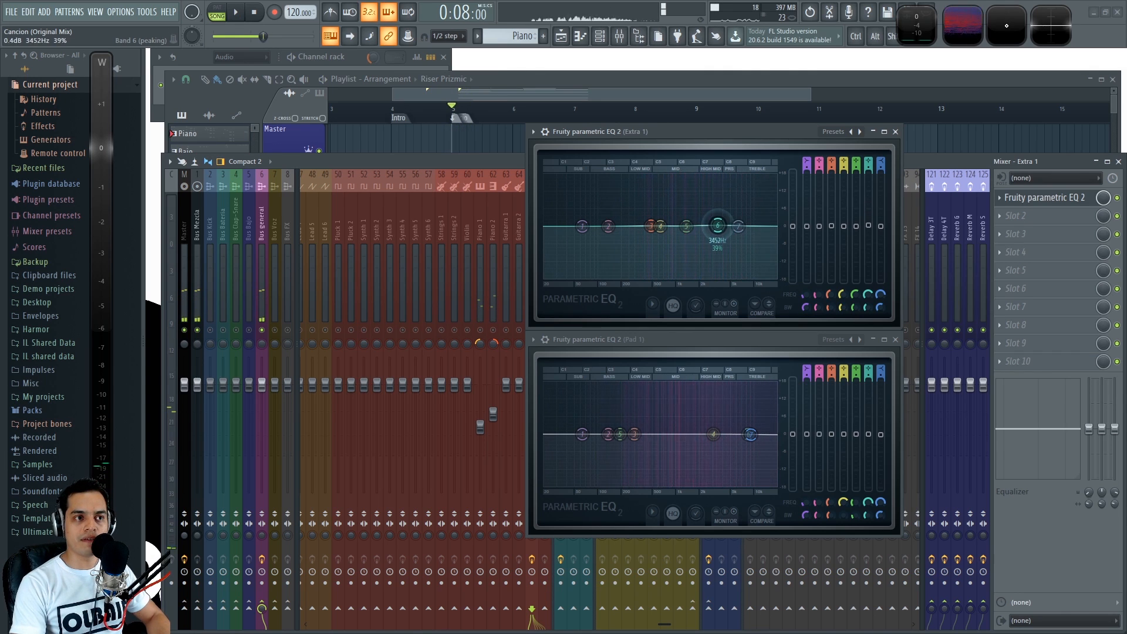
Play both tracks, boost band 6 of the Extra 1 EQ again at about 3.1 kHz, and reset it to 0 dB
key(space)
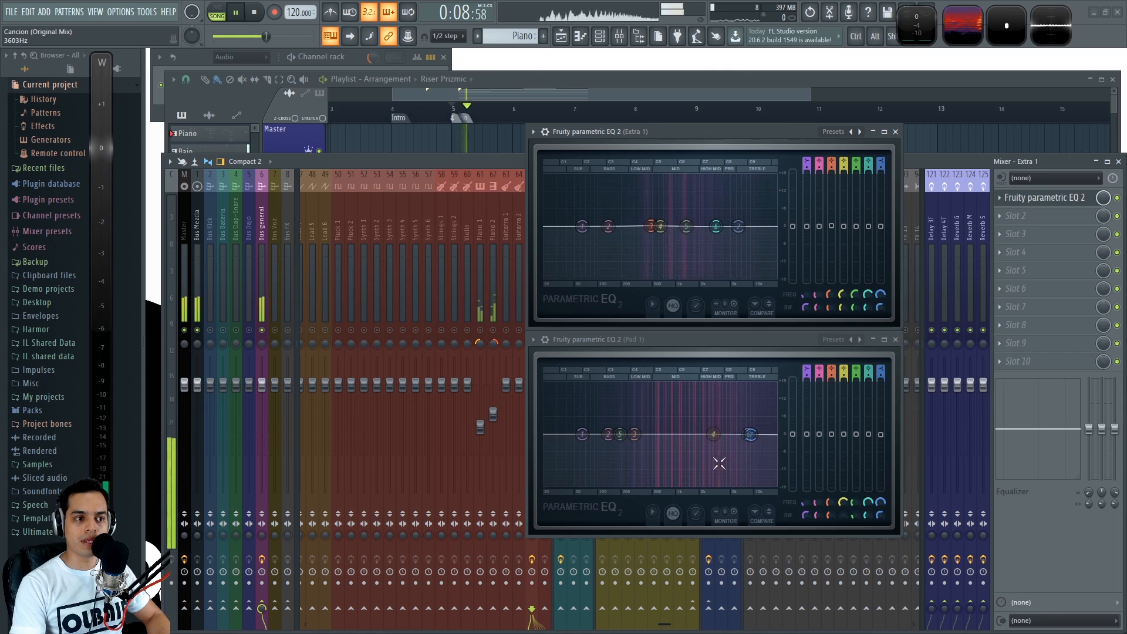
key(space)
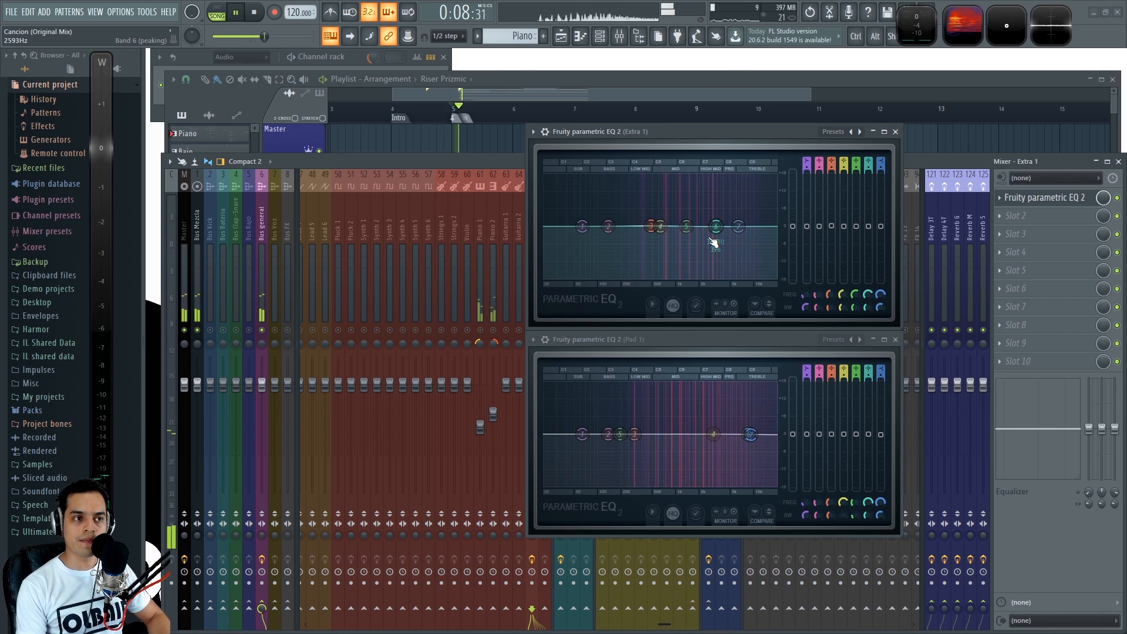
drag(714, 242, 718, 212)
key(space)
key(space)
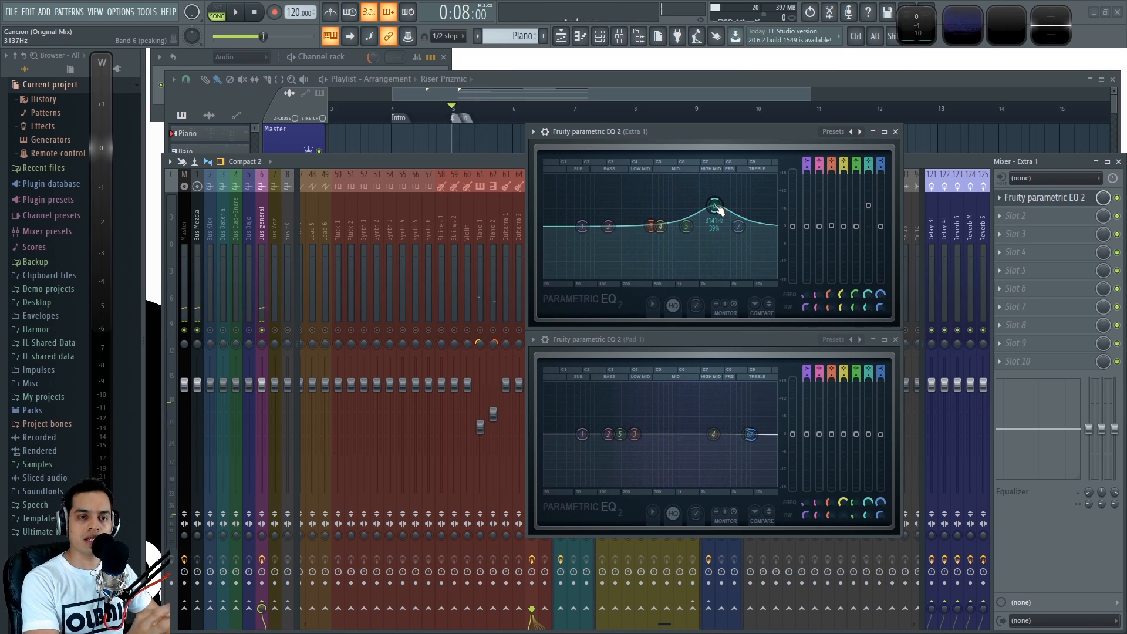
key(space)
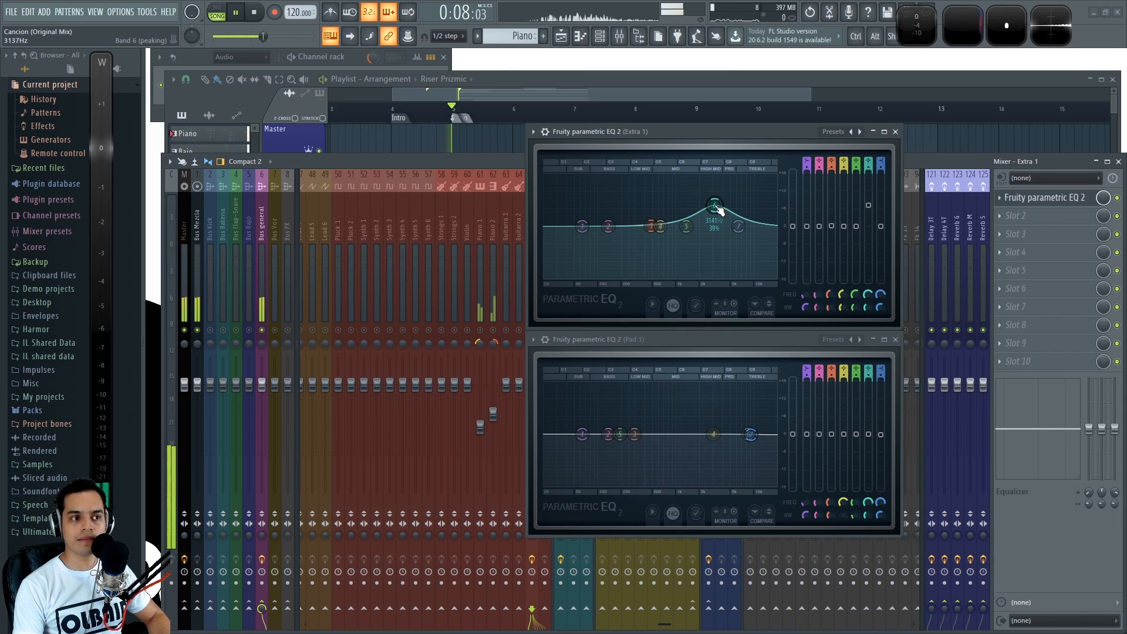
key(space)
middle_click(869, 206)
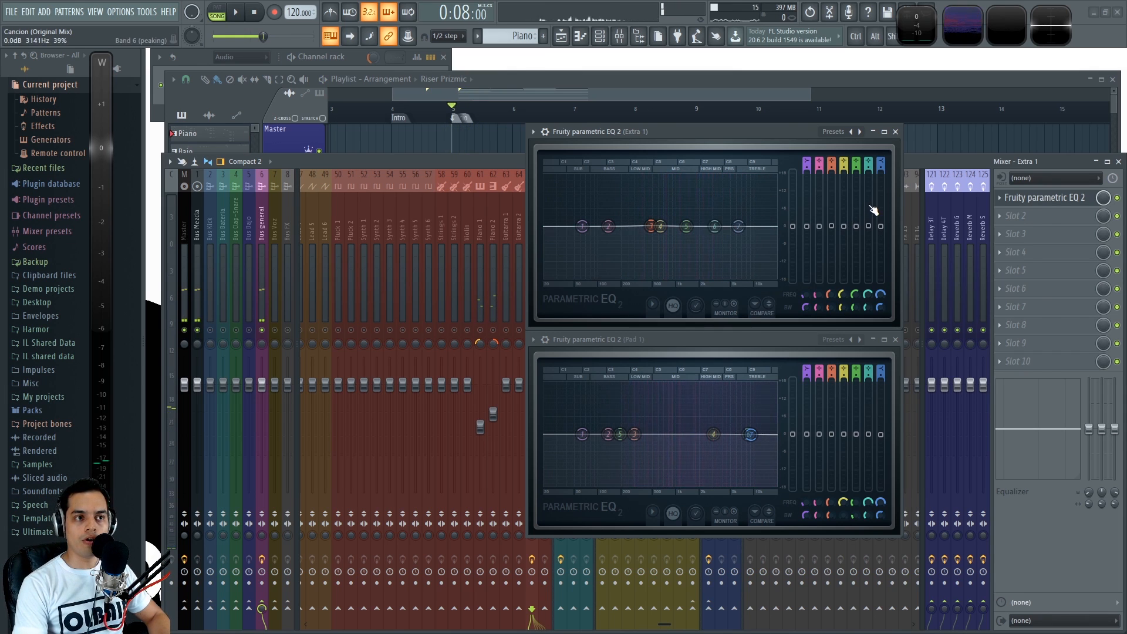
Cut band 4 of the Pad 1 EQ by 3.3 dB at 3066 Hz and narrow its bandwidth to 25% during playback
drag(719, 441, 714, 448)
key(space)
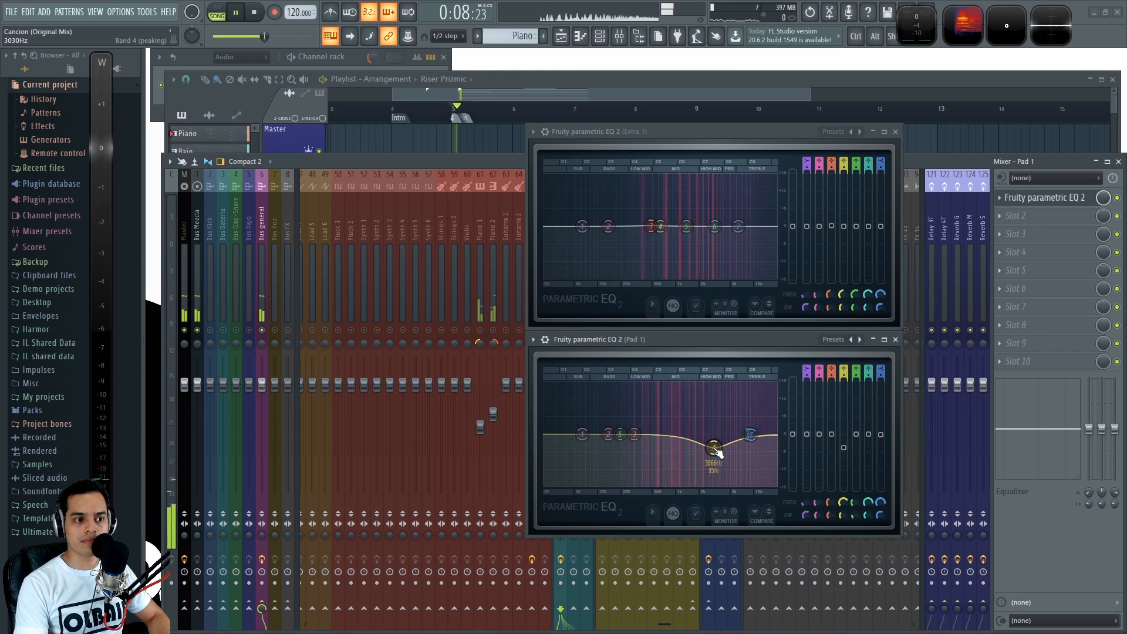
scroll(715, 449, down, 1)
scroll(718, 451, down, 1)
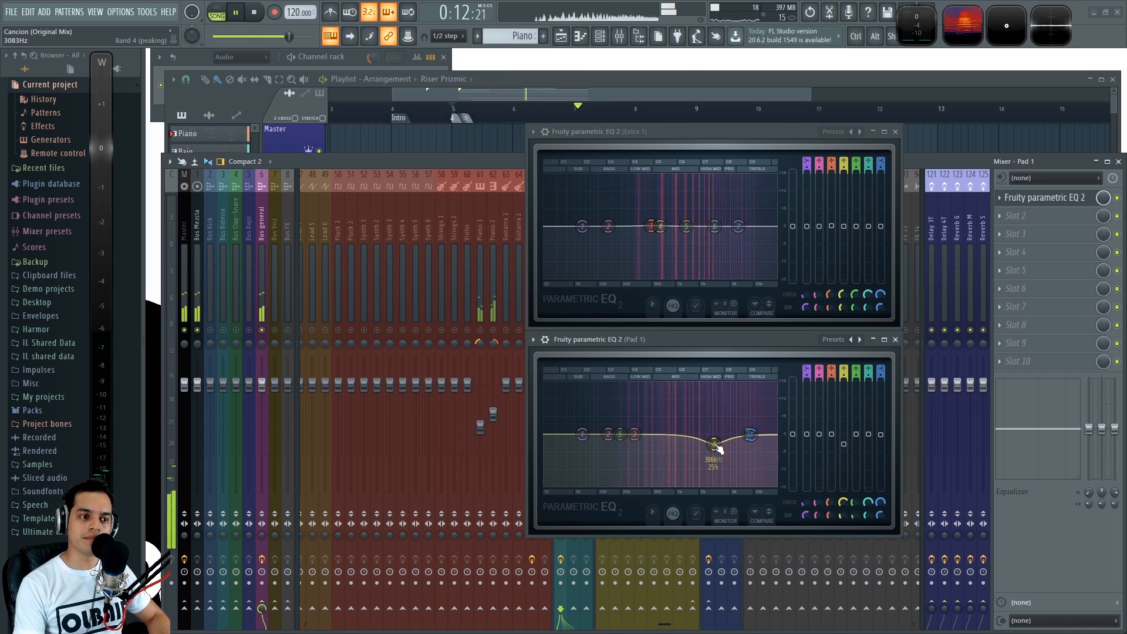
key(space)
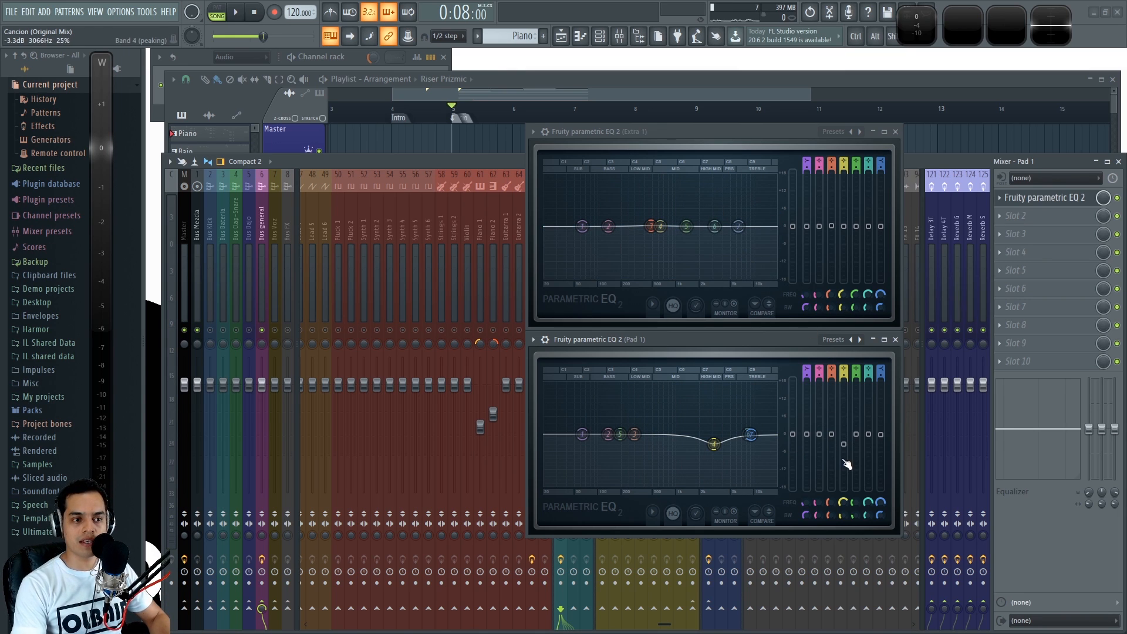
Compare the Pad 1 sound with band 4 flat and cut during playback, and leave the band reset to 0 dB
key(space)
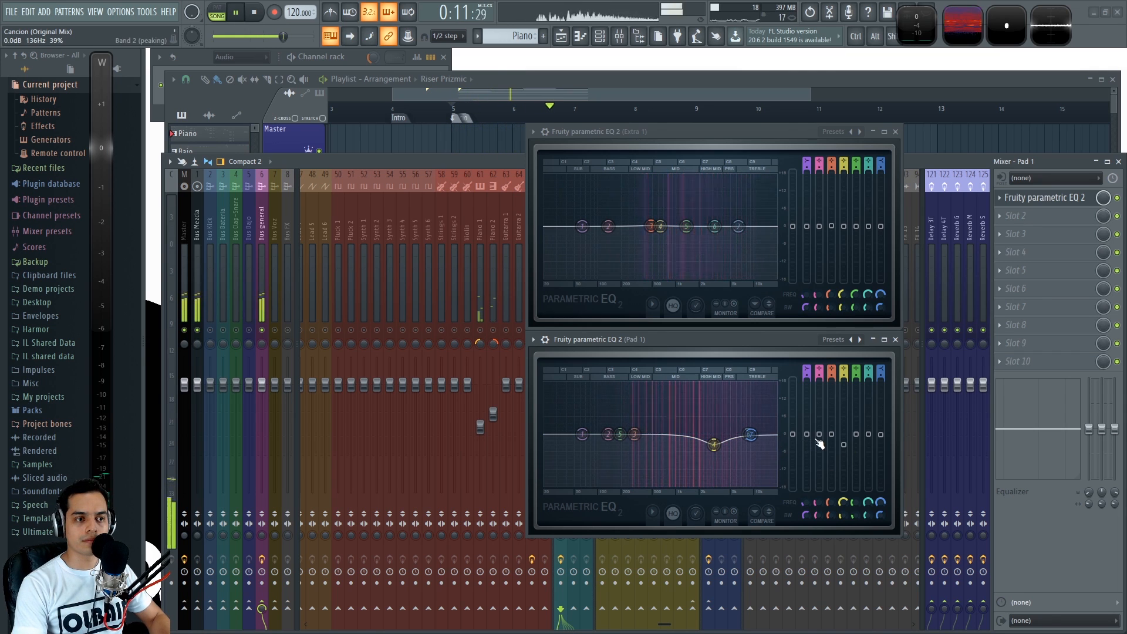
alt+click(844, 444)
drag(845, 435, 846, 452)
key(space)
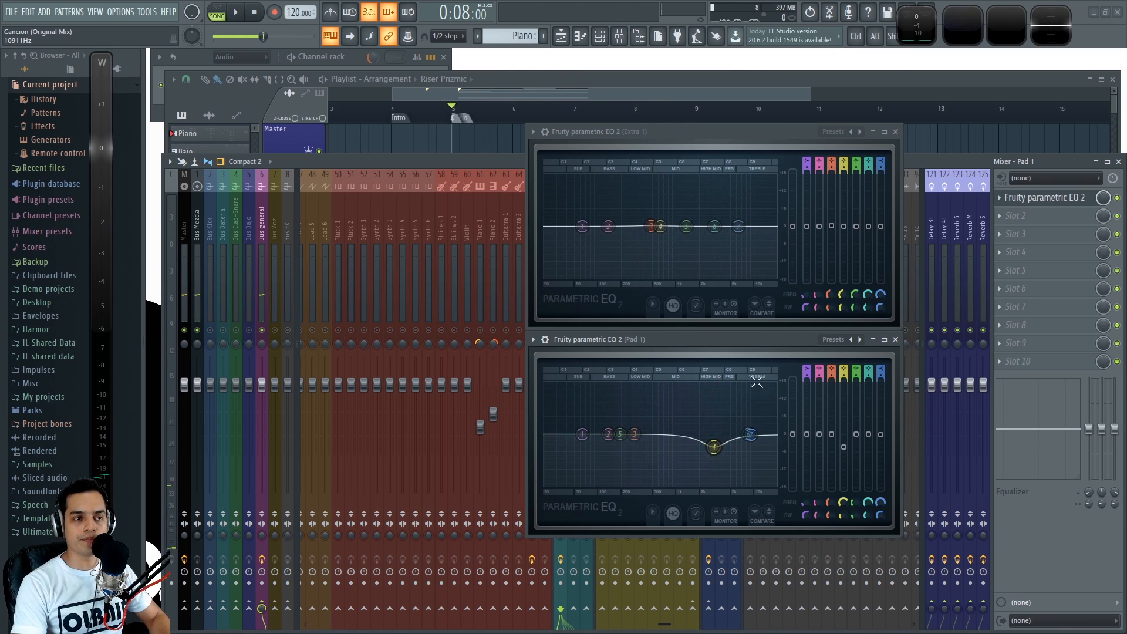
alt+click(846, 455)
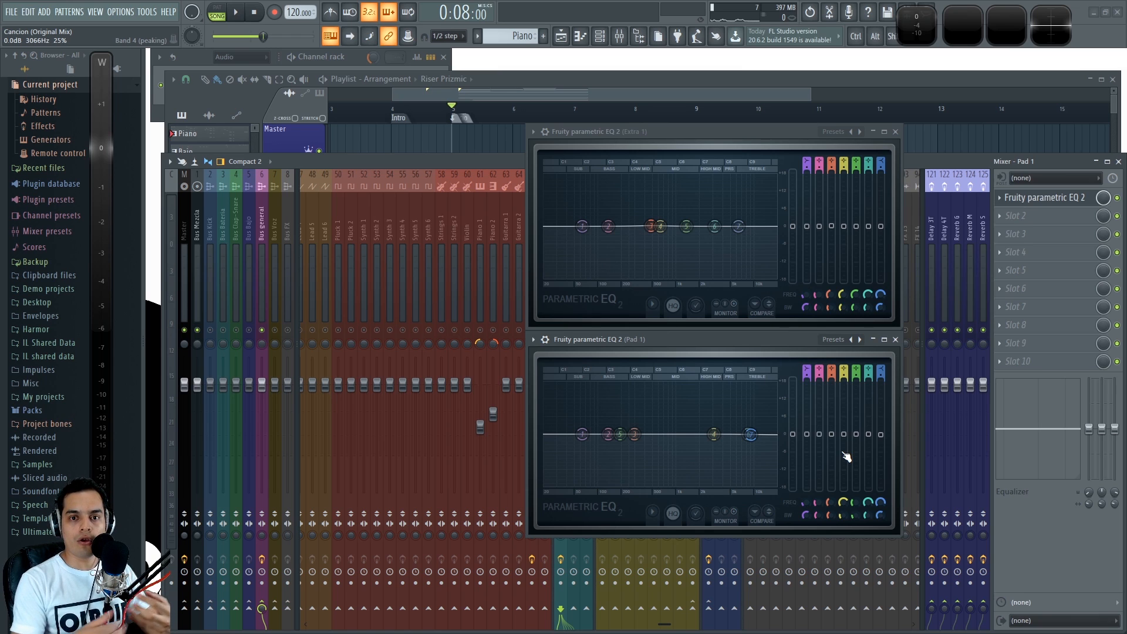
Close both equalizer windows and select the Kick 1 track in the mixer
click(896, 340)
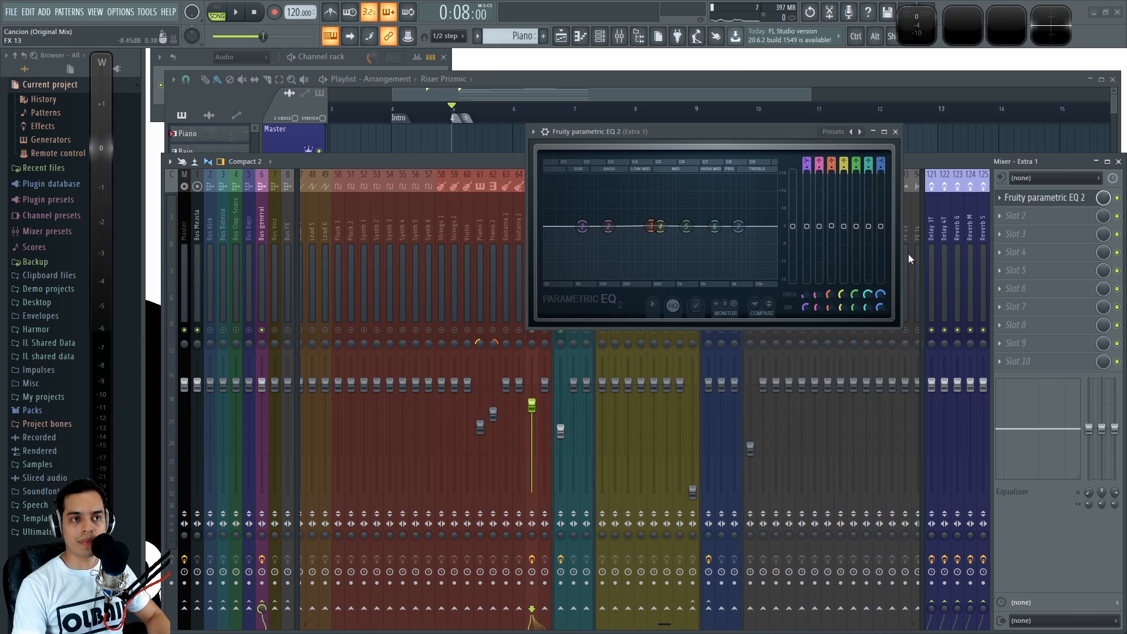
click(895, 131)
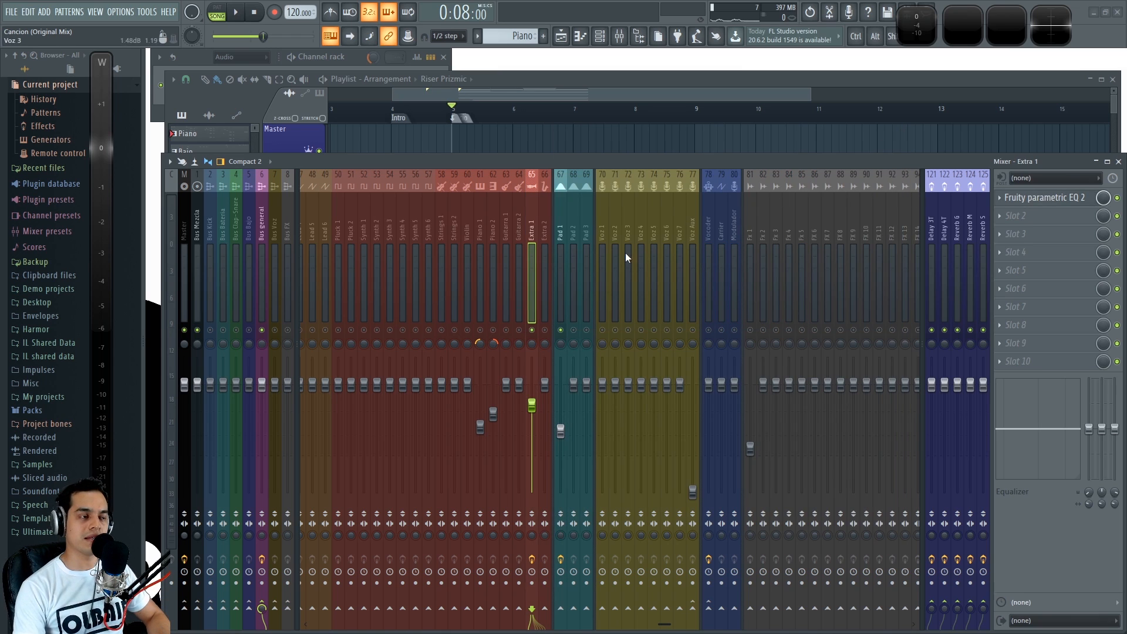
click(324, 238)
scroll(353, 222, up, 5)
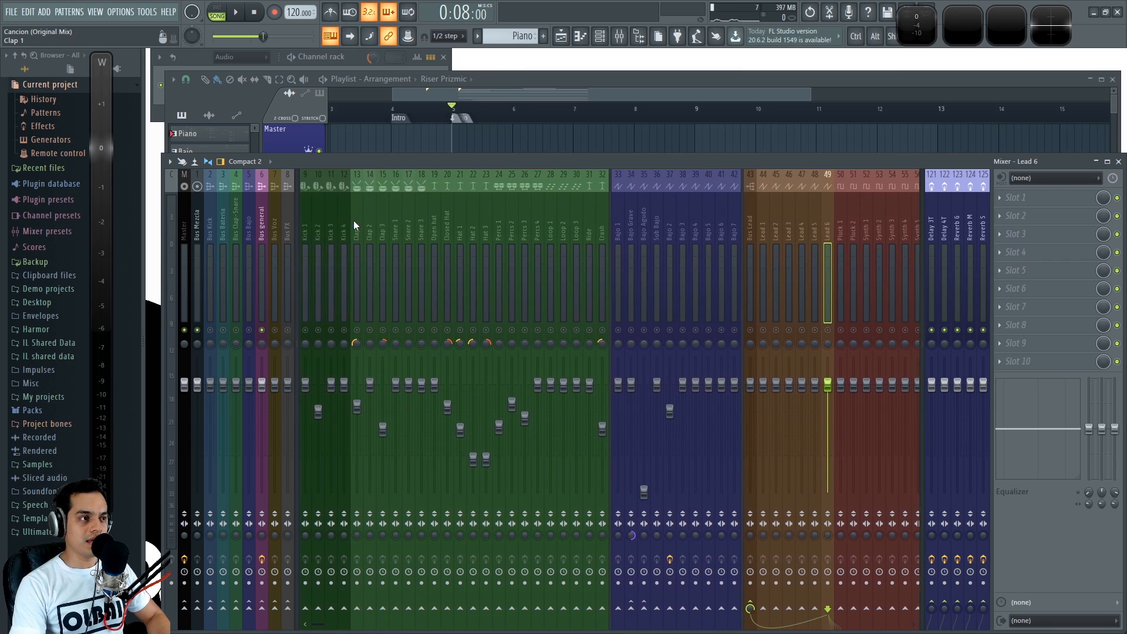
click(306, 221)
key(space)
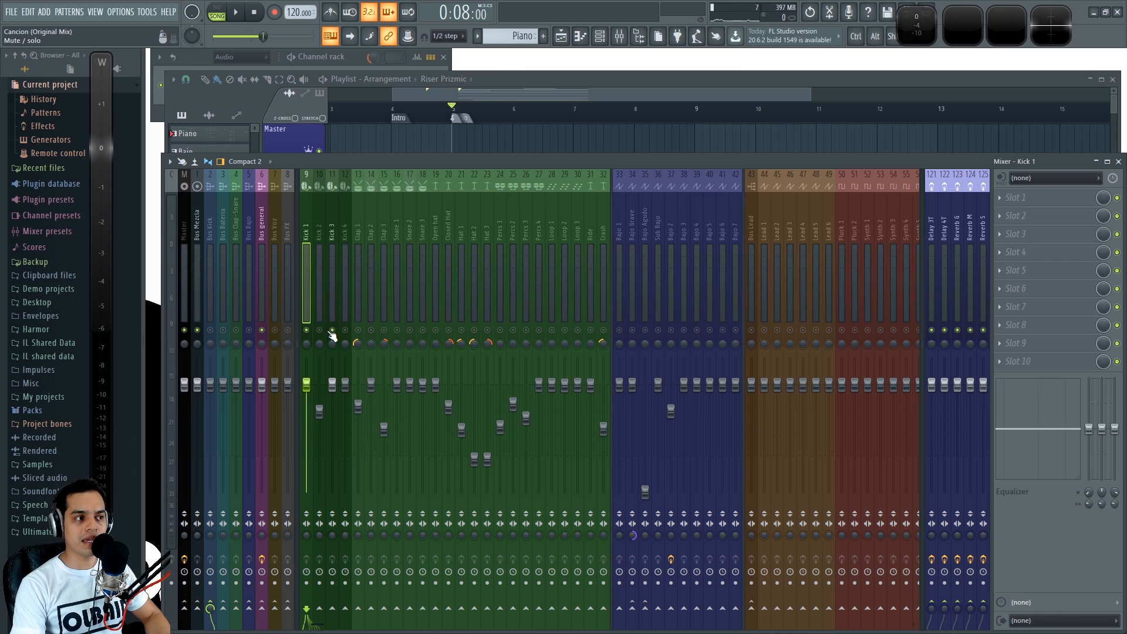
Solo Bus Kick together with its routed kick tracks and start playback
key(alt)
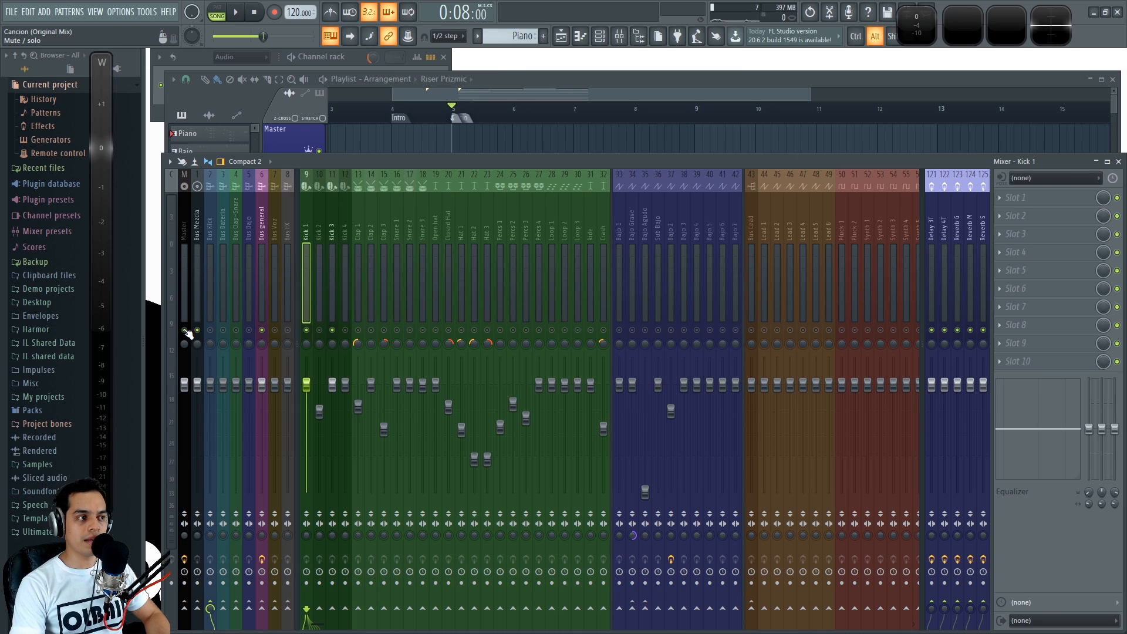
alt+click(224, 330)
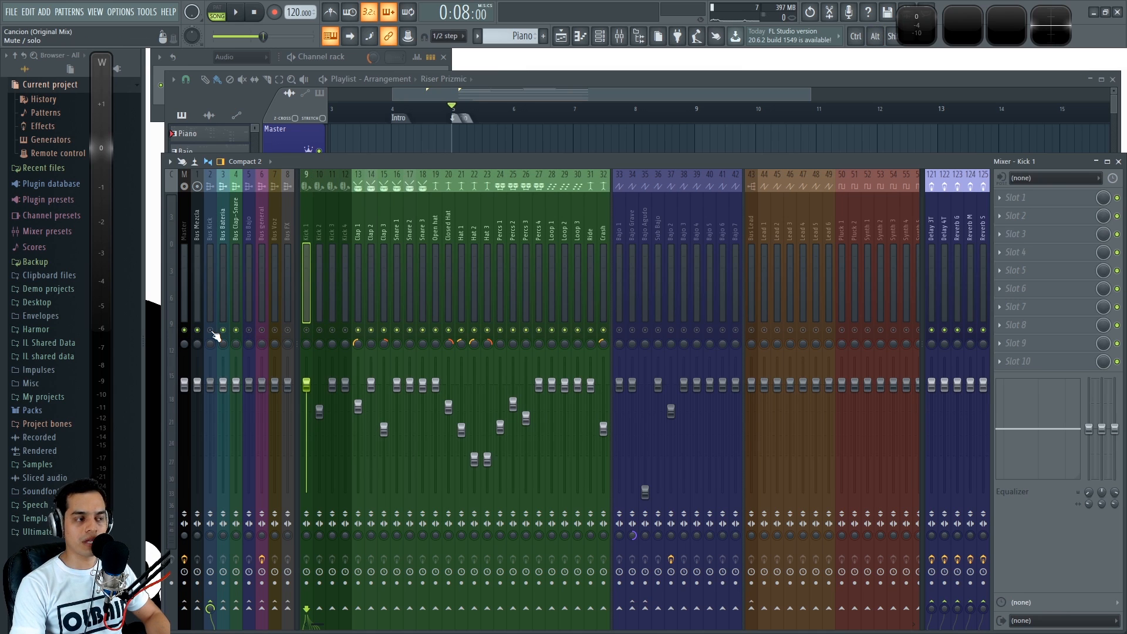
alt+click(211, 331)
key(space)
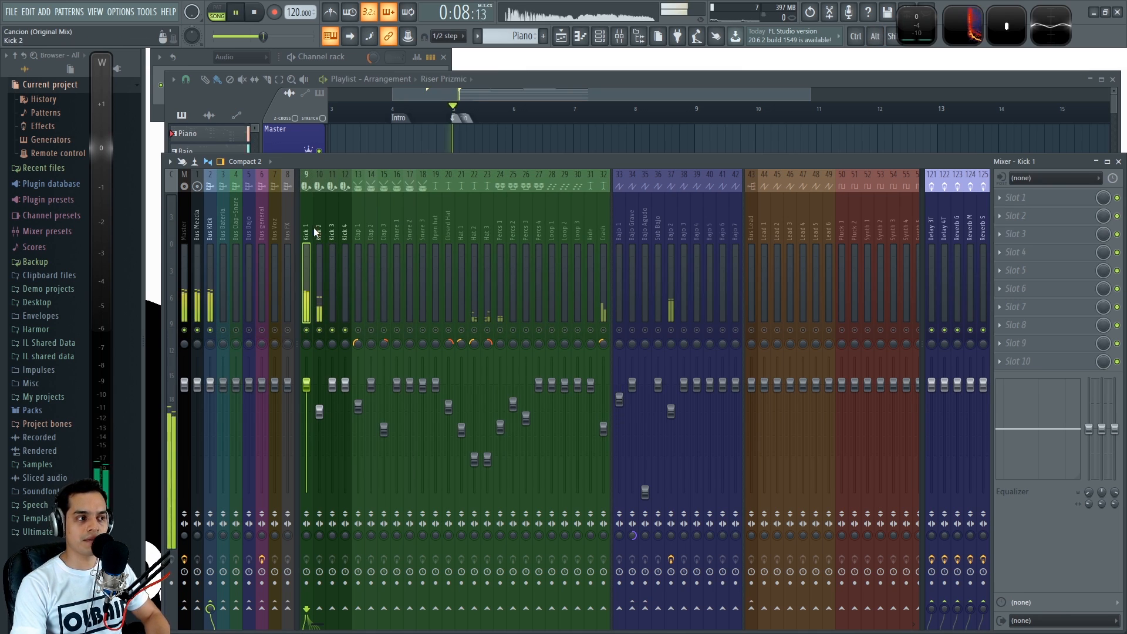
Unmute Bajo 2 and Bus Bajo to play them with the kicks, and select the Bajo 2 track
click(671, 330)
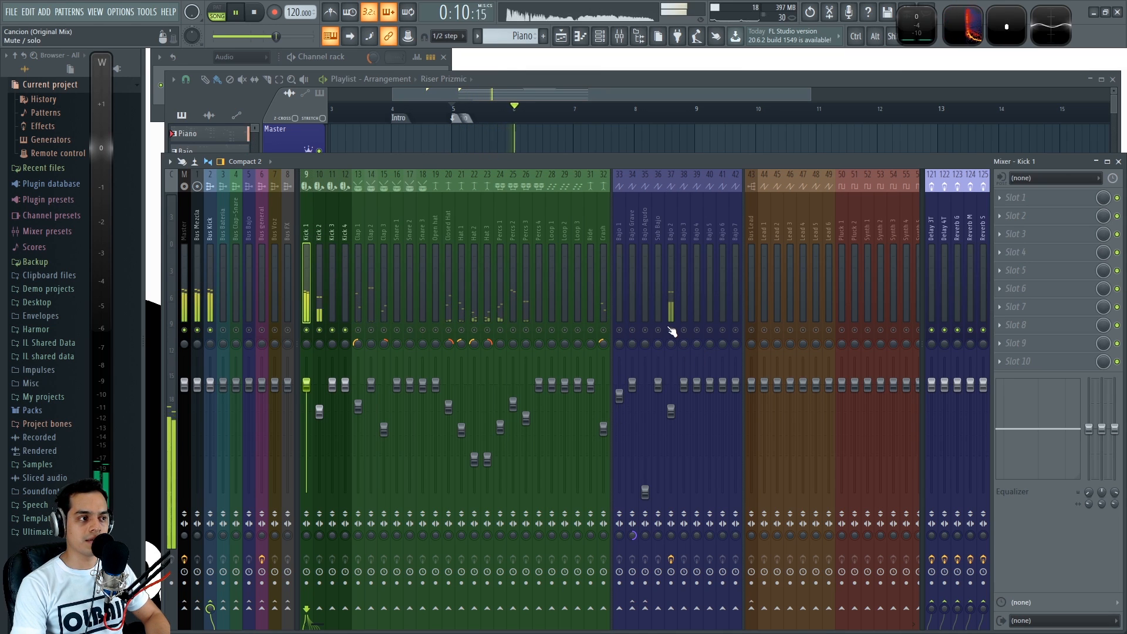
click(249, 330)
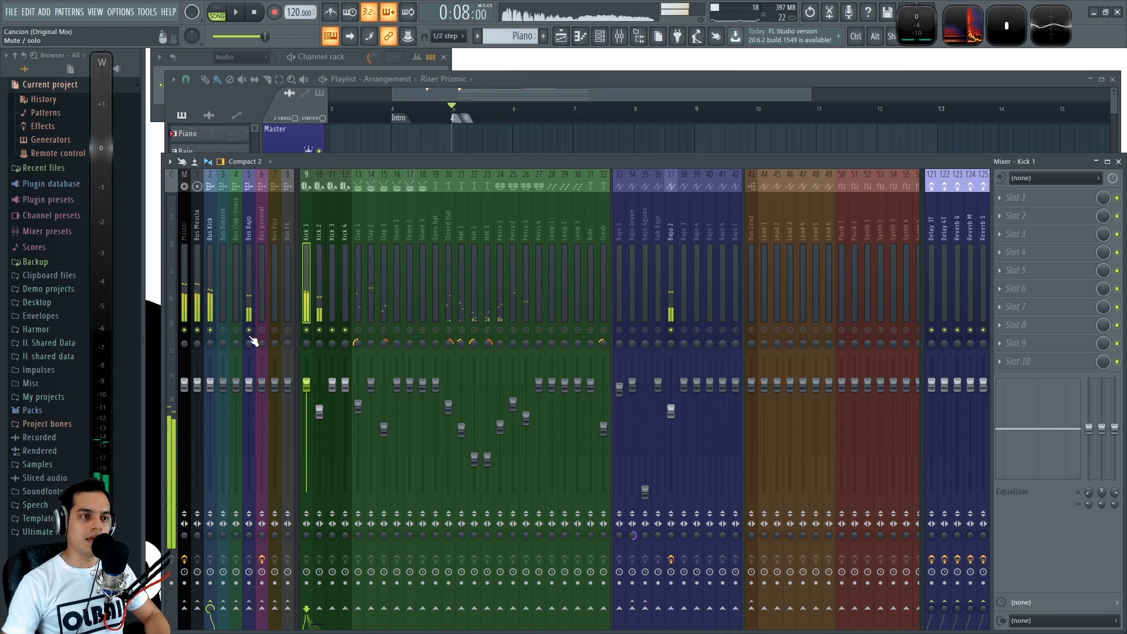
key(space)
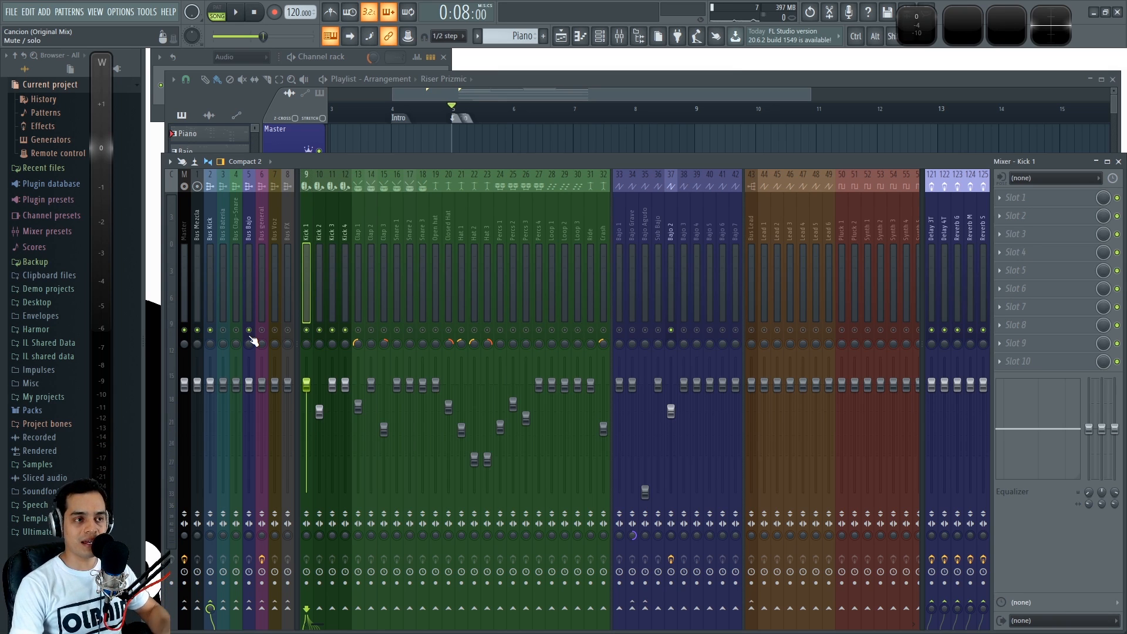
click(667, 233)
key(space)
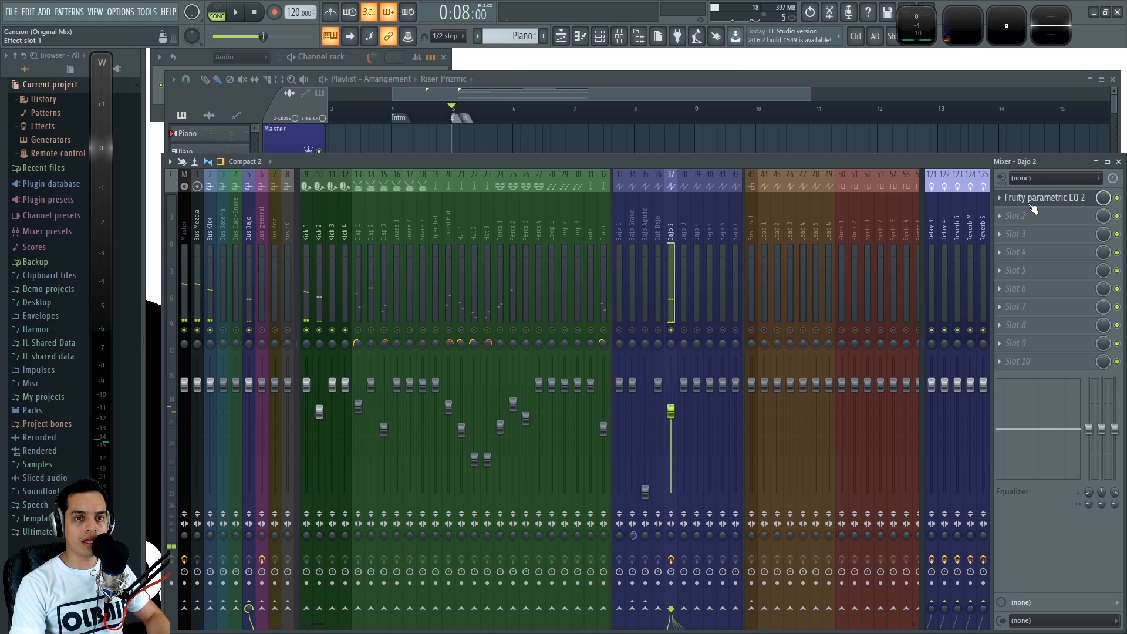
Open the Bajo 2 equalizer, shrink its window, move it lower over the mixer and detach it during playback
click(1048, 200)
key(space)
drag(488, 131, 734, 126)
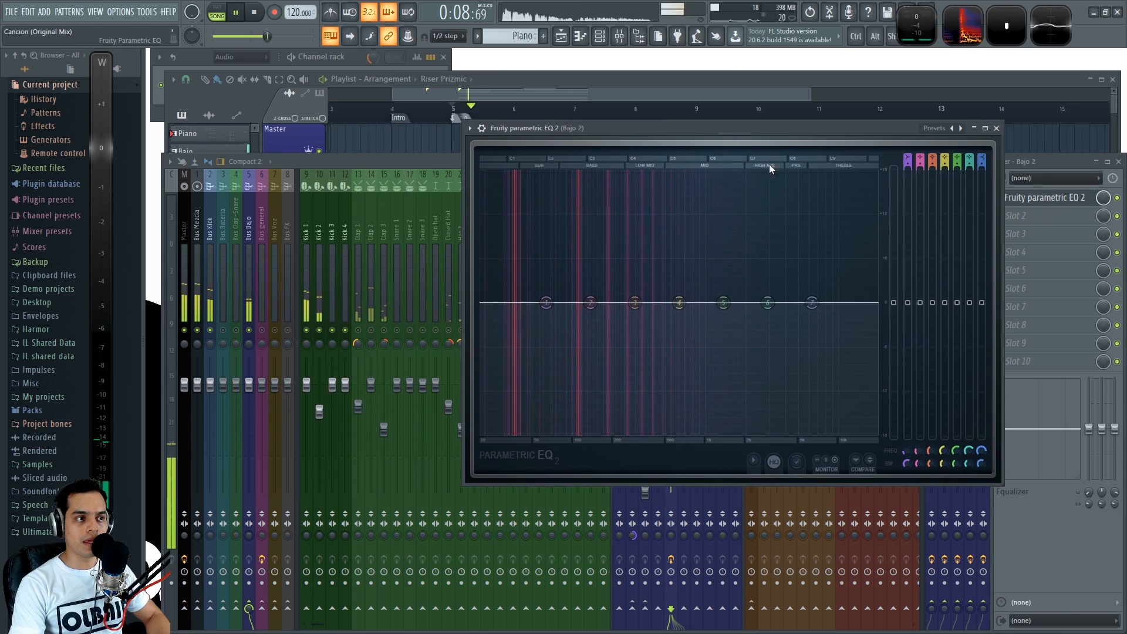
drag(1004, 488, 836, 321)
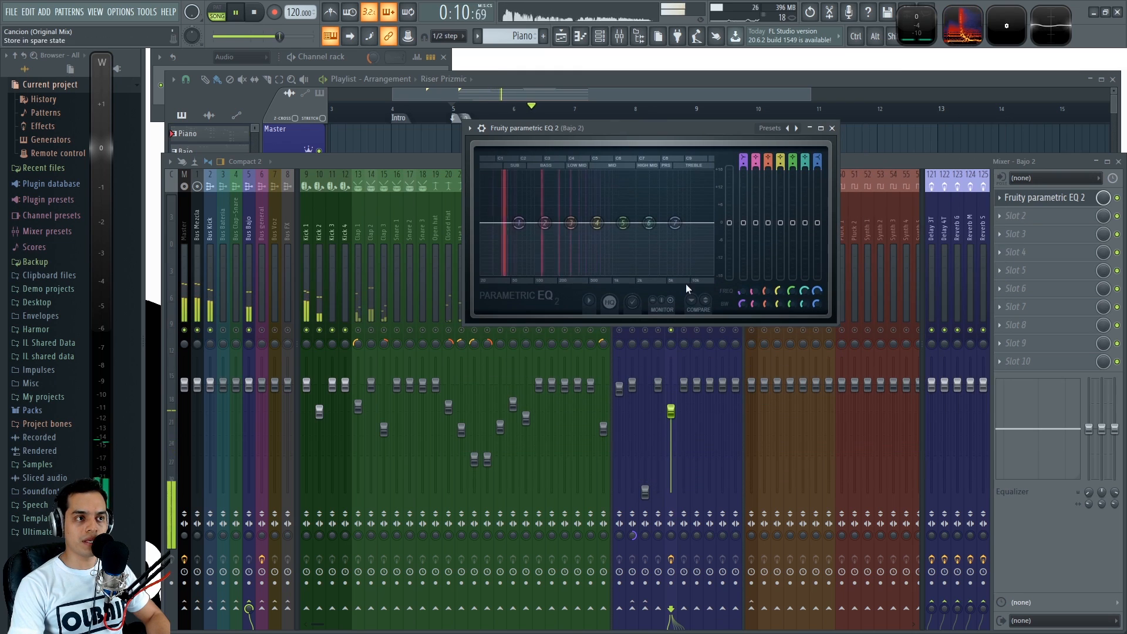
drag(605, 131, 695, 359)
click(564, 356)
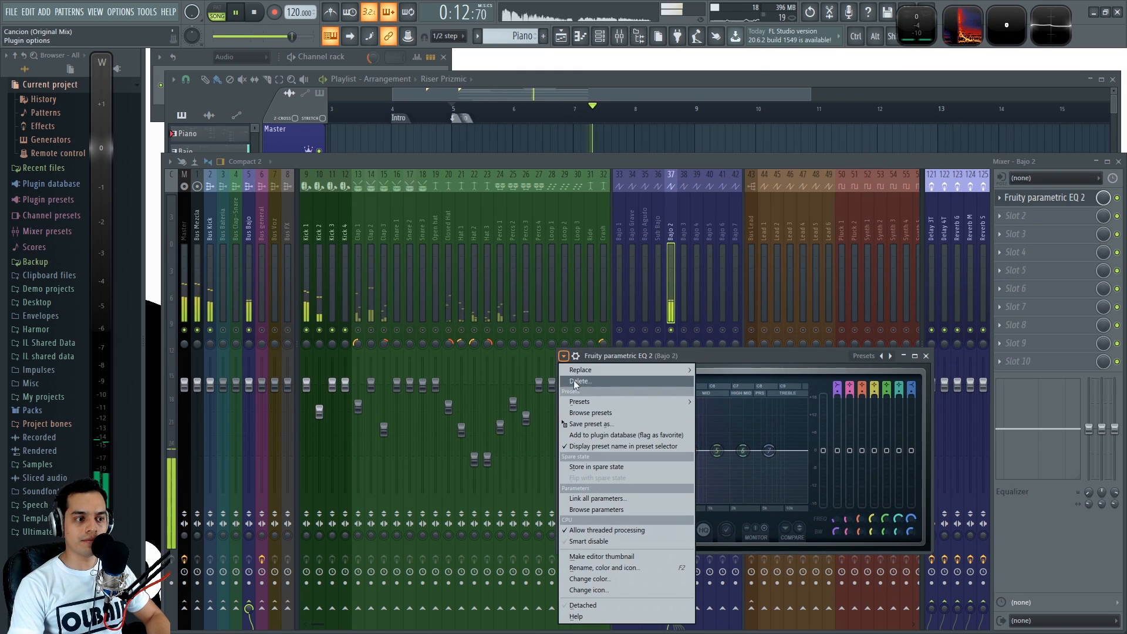
click(584, 603)
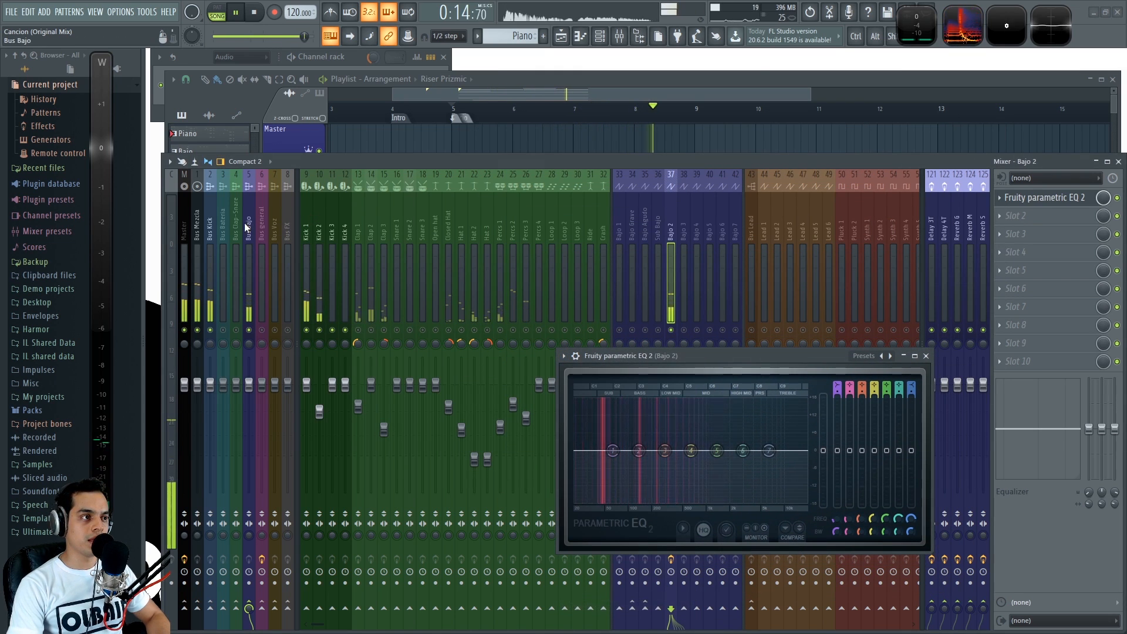
Replay the kicks and bass, check Kick 1's contribution with its mute switch, and stop playback
key(space)
key(space)
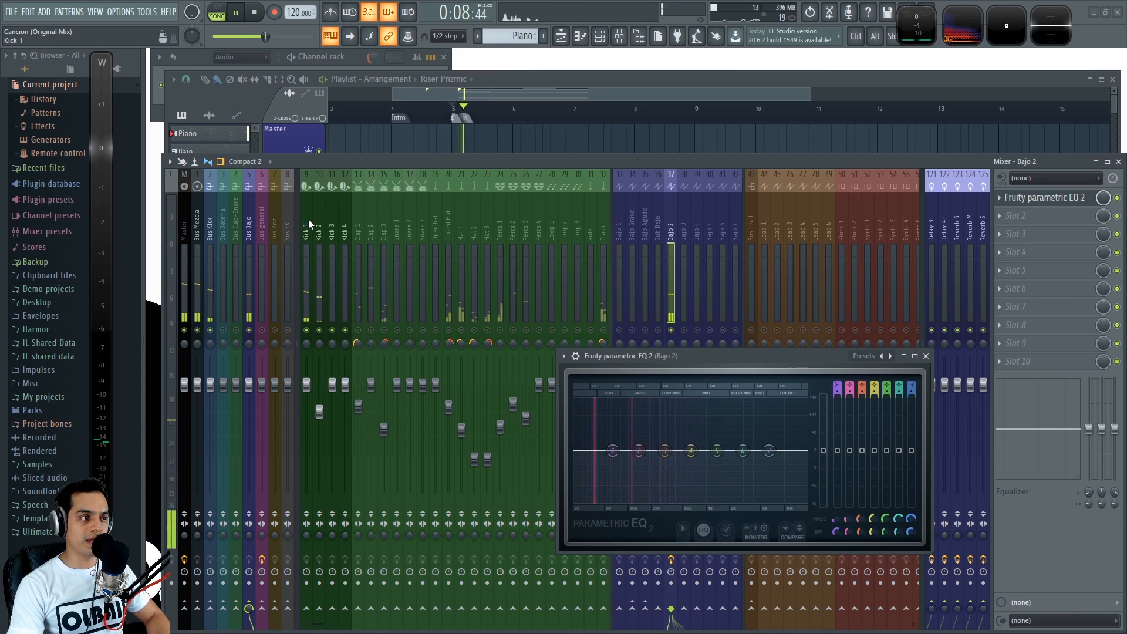
click(312, 333)
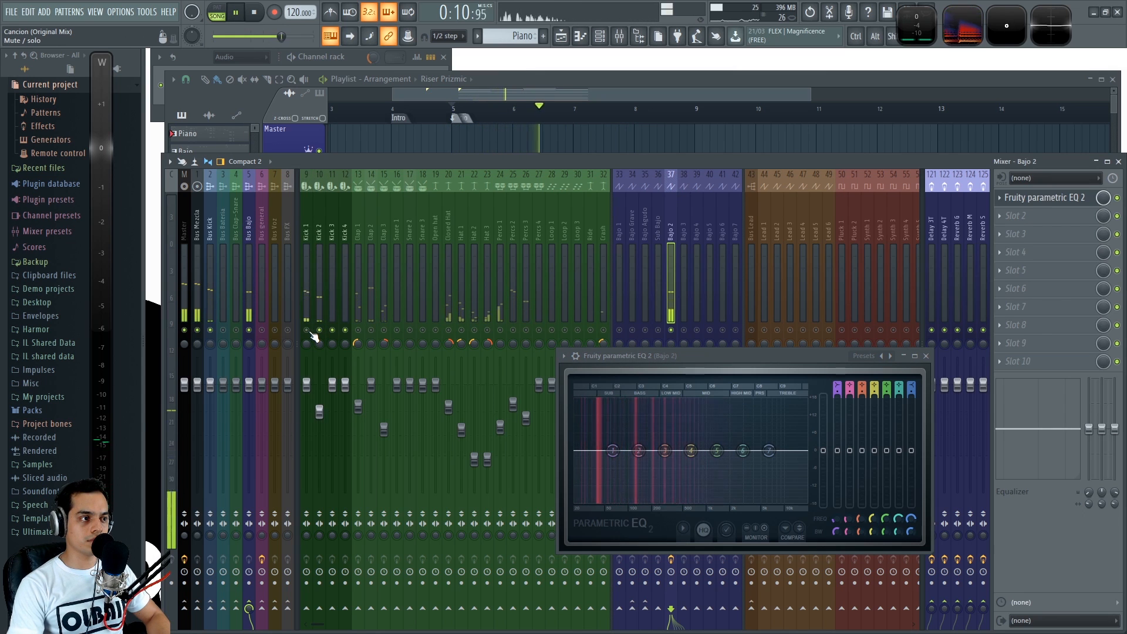
key(space)
Add Fruity Parametric EQ 2 to the first effect slot of Kick 1 and detach its window
click(1001, 198)
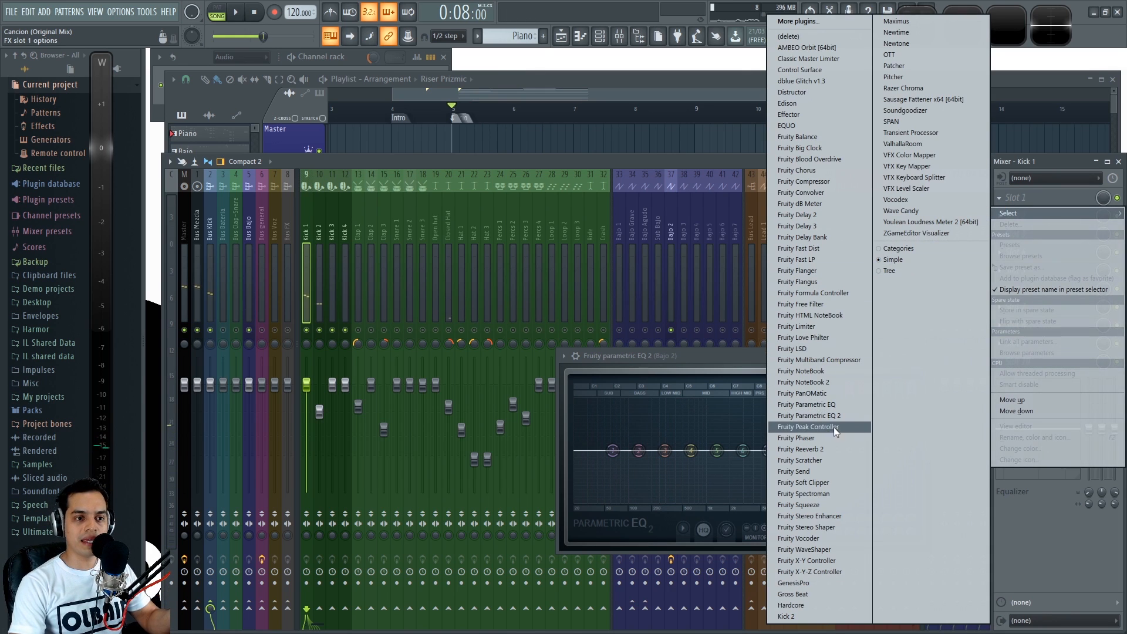
click(810, 416)
drag(417, 171, 599, 129)
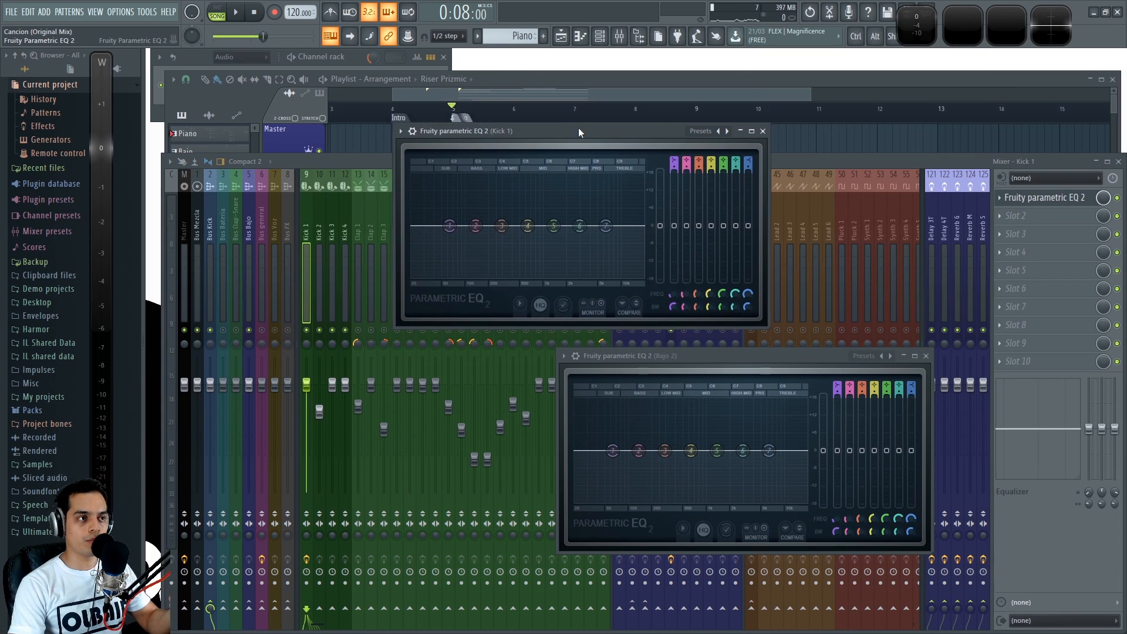
click(401, 131)
click(421, 380)
Start playback and align the Kick 1 equalizer window directly above the Bajo 2 one
key(space)
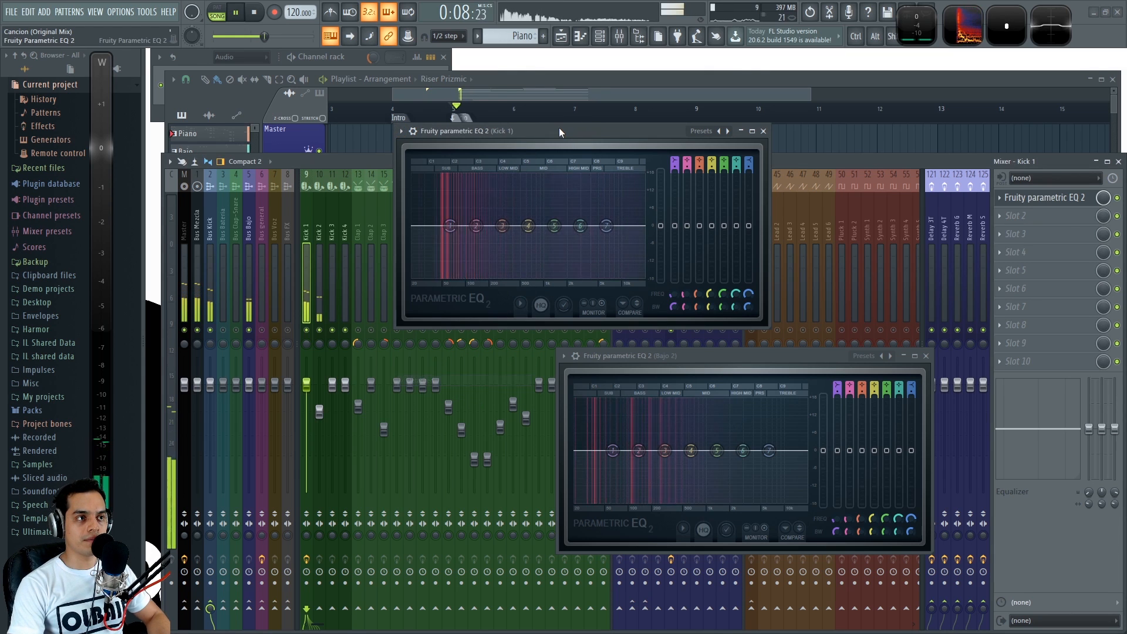
drag(559, 128, 616, 122)
drag(639, 359, 537, 333)
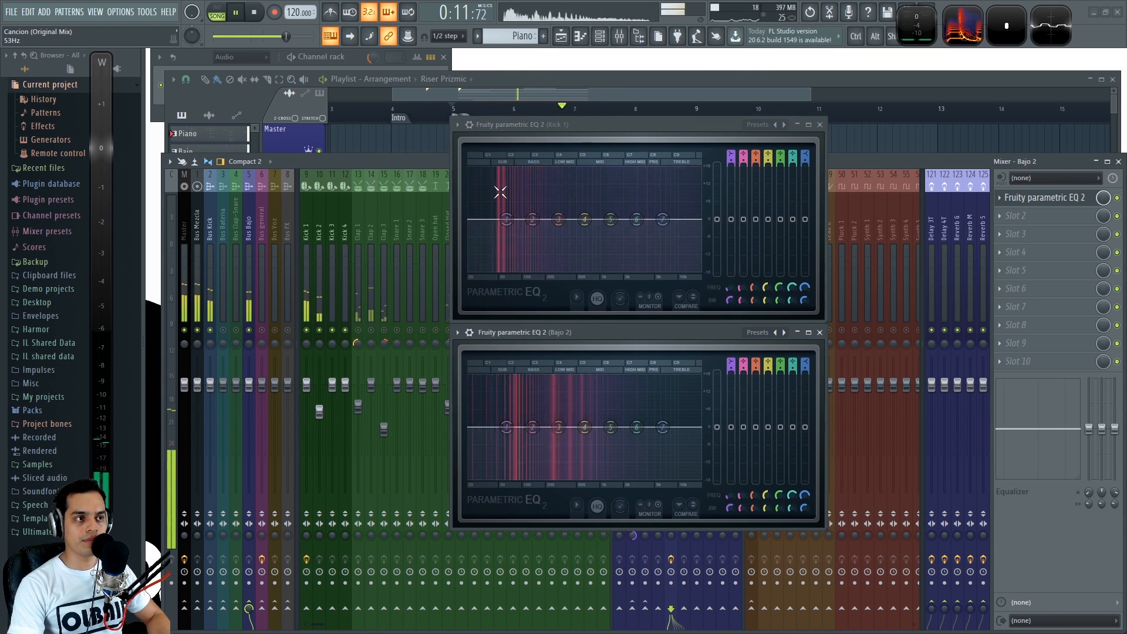
Replay the section to compare the low-frequency peaks of Kick 1 and Bajo 2 in their spectrum displays
key(space)
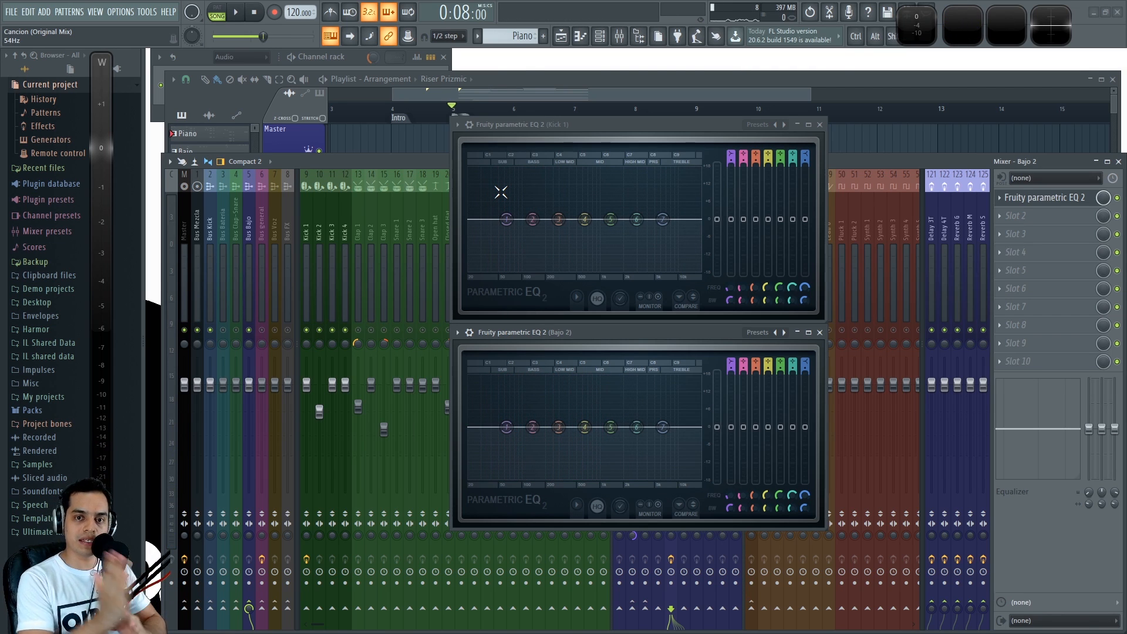
key(space)
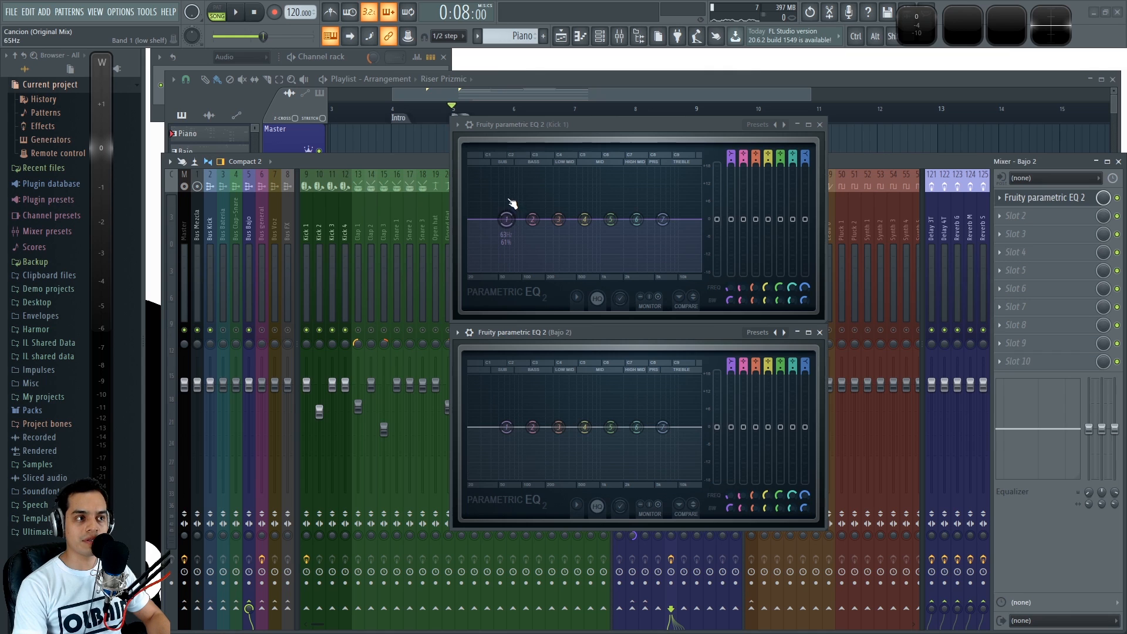
key(space)
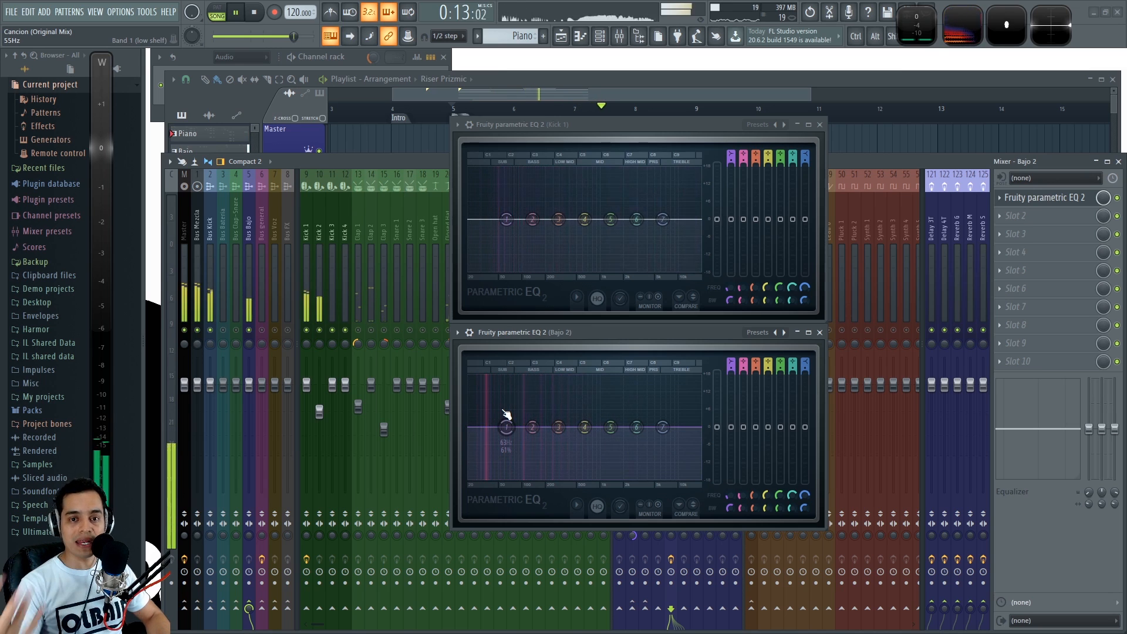
key(space)
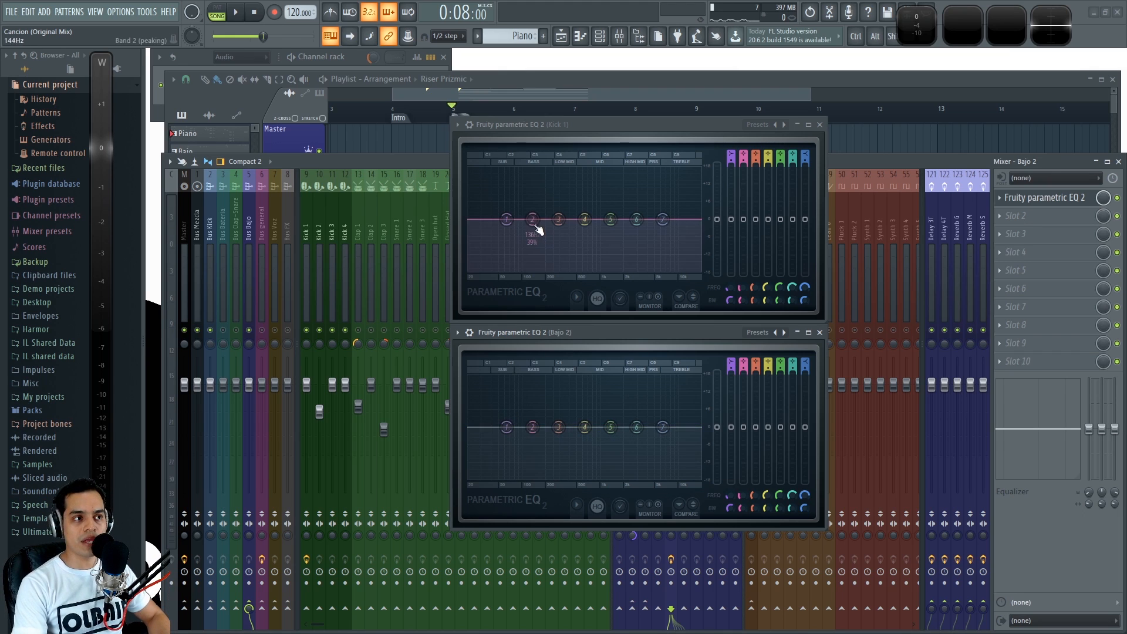
In the Bajo 2 equalizer, lower band 1 to 28 Hz and shift band 2 further into the bass, and start playback
drag(731, 492, 731, 511)
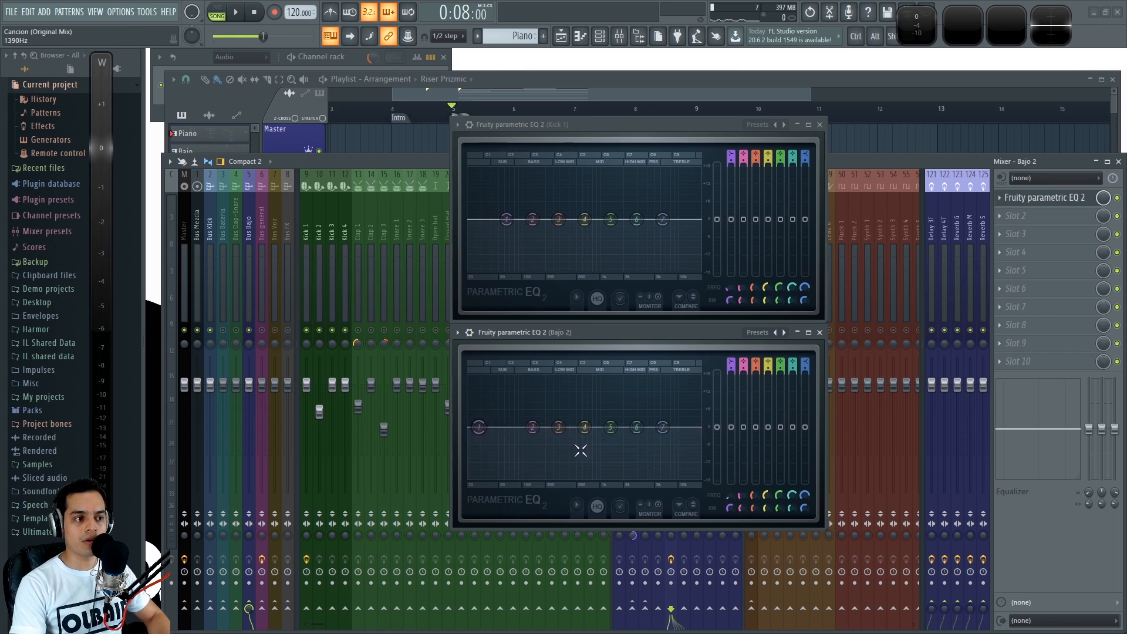
drag(532, 428, 521, 433)
key(space)
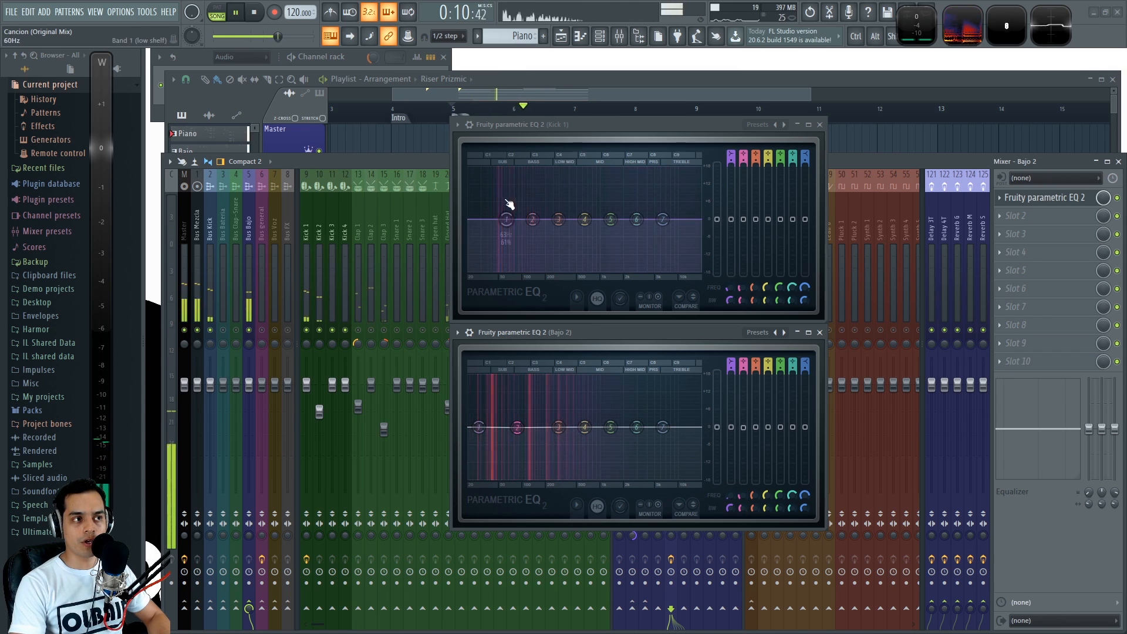
In the Kick 1 equalizer, lower band 1 out of the way, set band 2 to 52 Hz, and stop playback
click(503, 219)
mouse_move(504, 219)
mouse_down()
mouse_move(484, 219)
mouse_move(511, 220)
mouse_move(500, 219)
mouse_up()
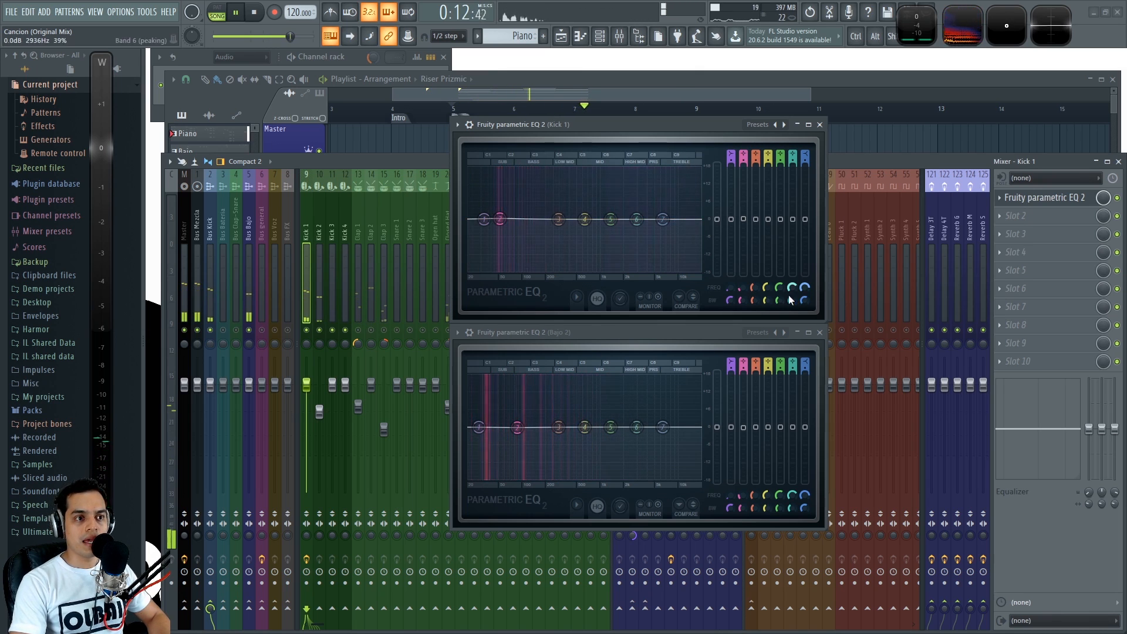
key(space)
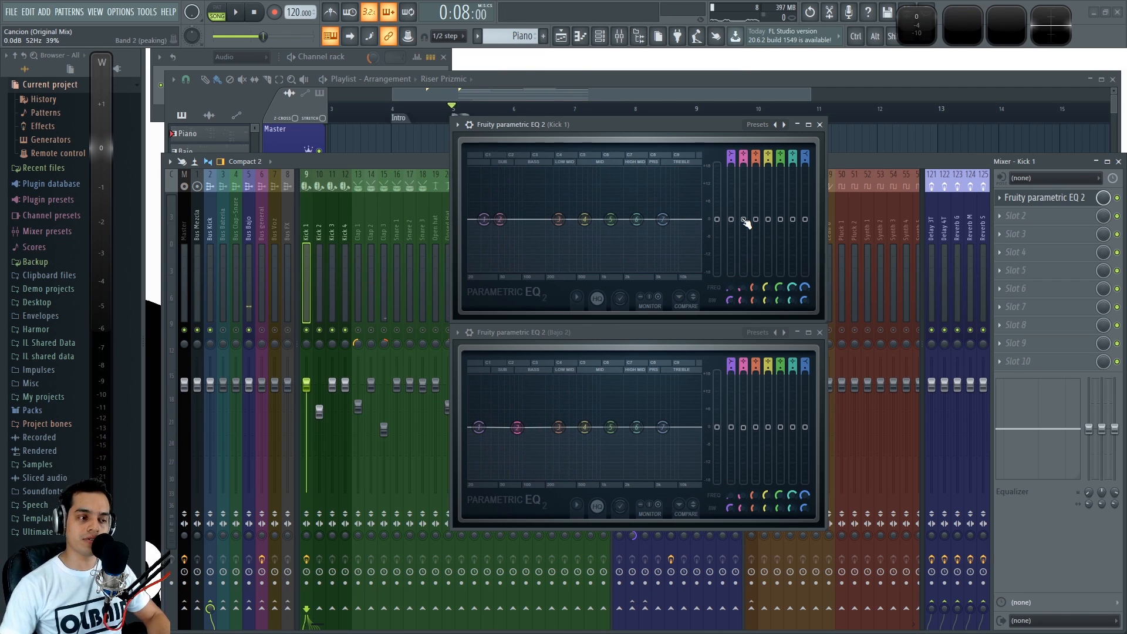
Lower band 2 of the Bajo 2 equalizer to 53 Hz to match the kick's peak, and start playback
click(742, 506)
drag(741, 500, 741, 517)
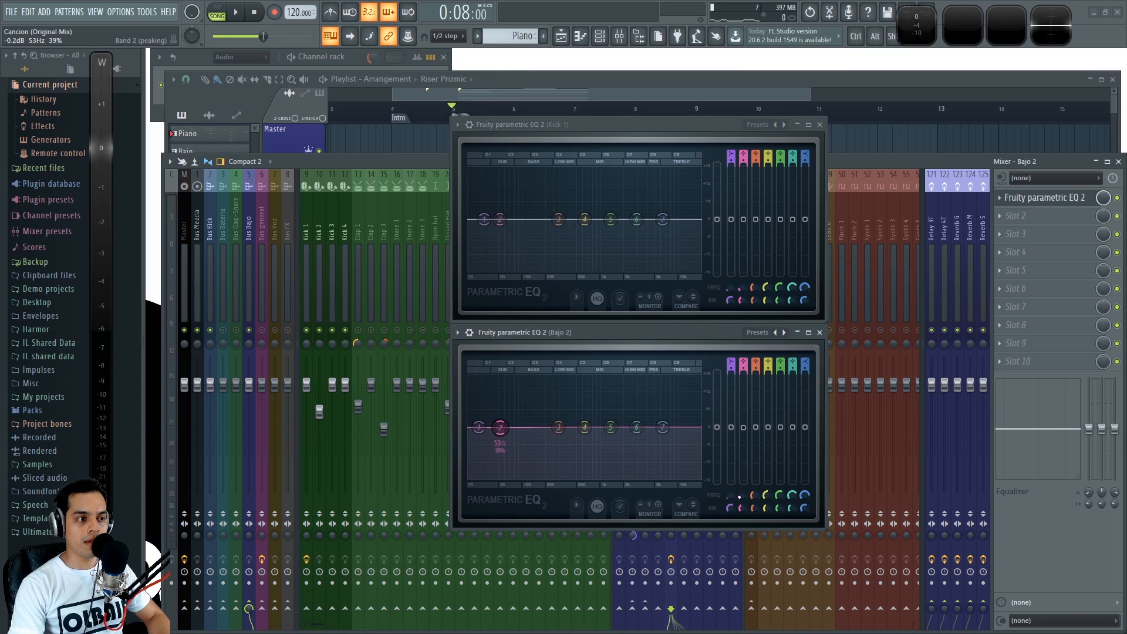
key(space)
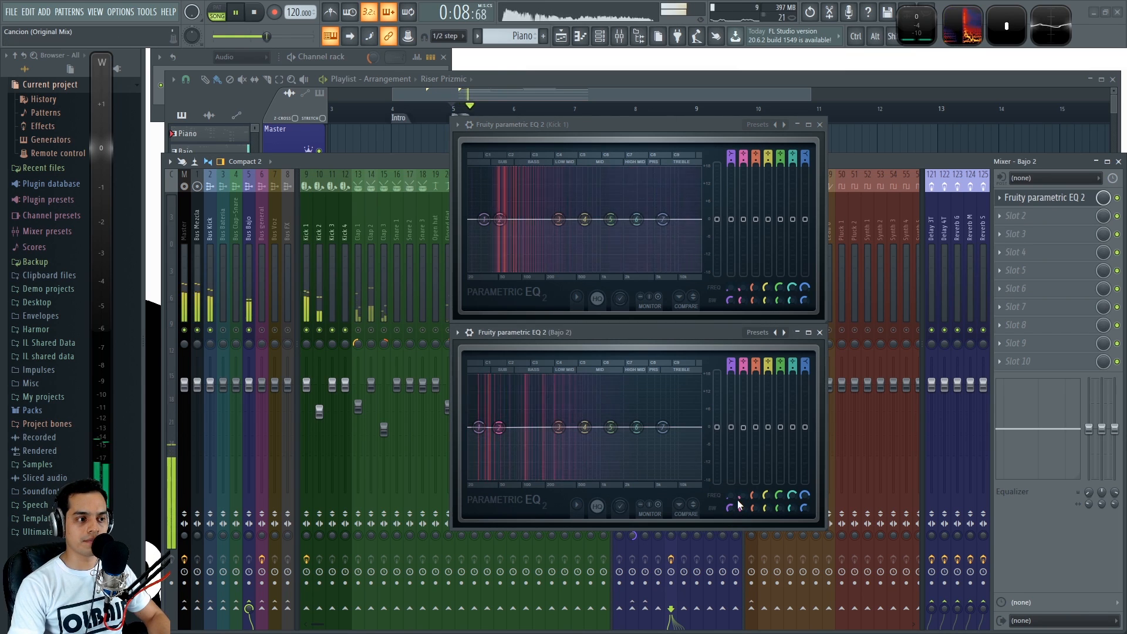
Narrow band 2 of the Bajo 2 equalizer to 6% width and deepen its cut at 51 Hz to -18 dB
drag(744, 428, 744, 440)
drag(741, 506, 741, 546)
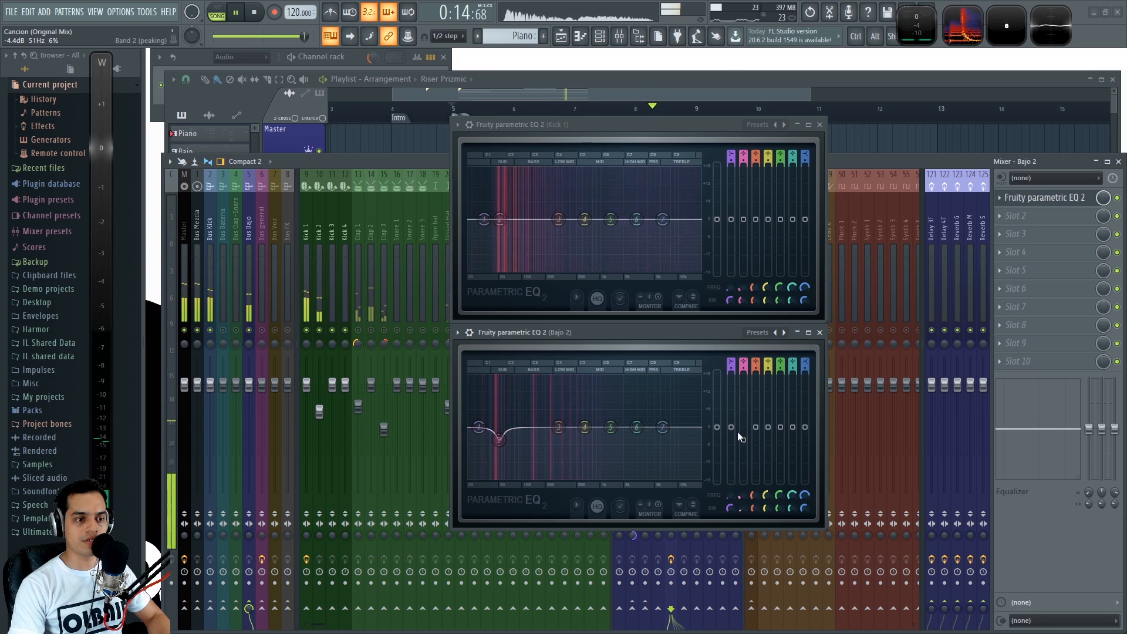
drag(743, 440, 746, 484)
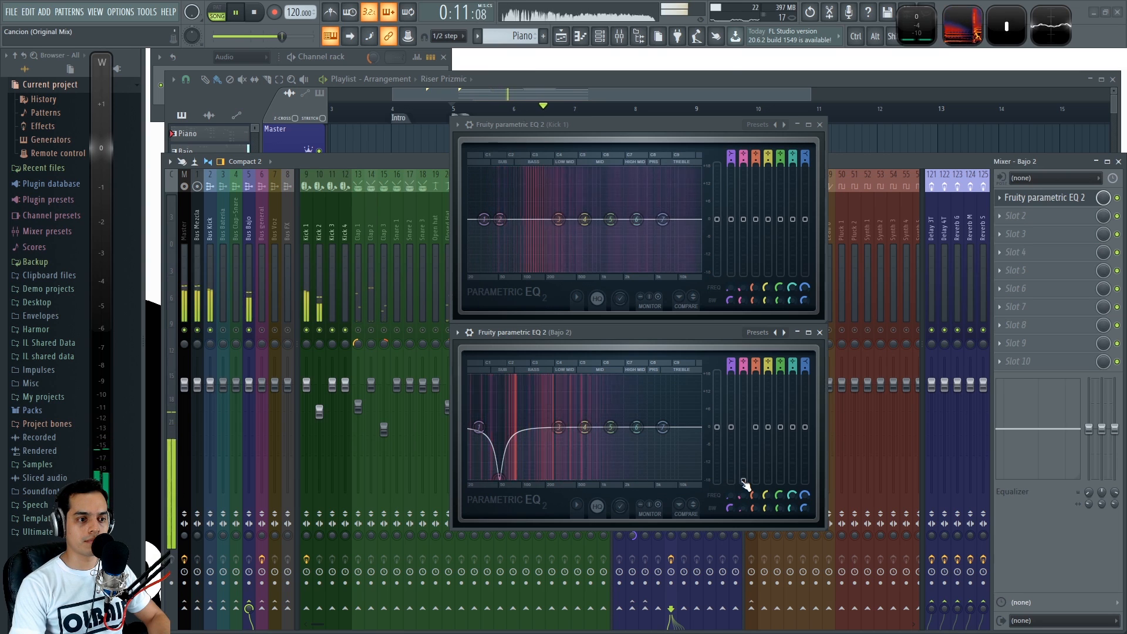
Compare the kicks and bass during playback with Bajo 2's band 2 flat at 0 dB and cut to -18 dB
alt+click(744, 482)
drag(744, 428, 744, 484)
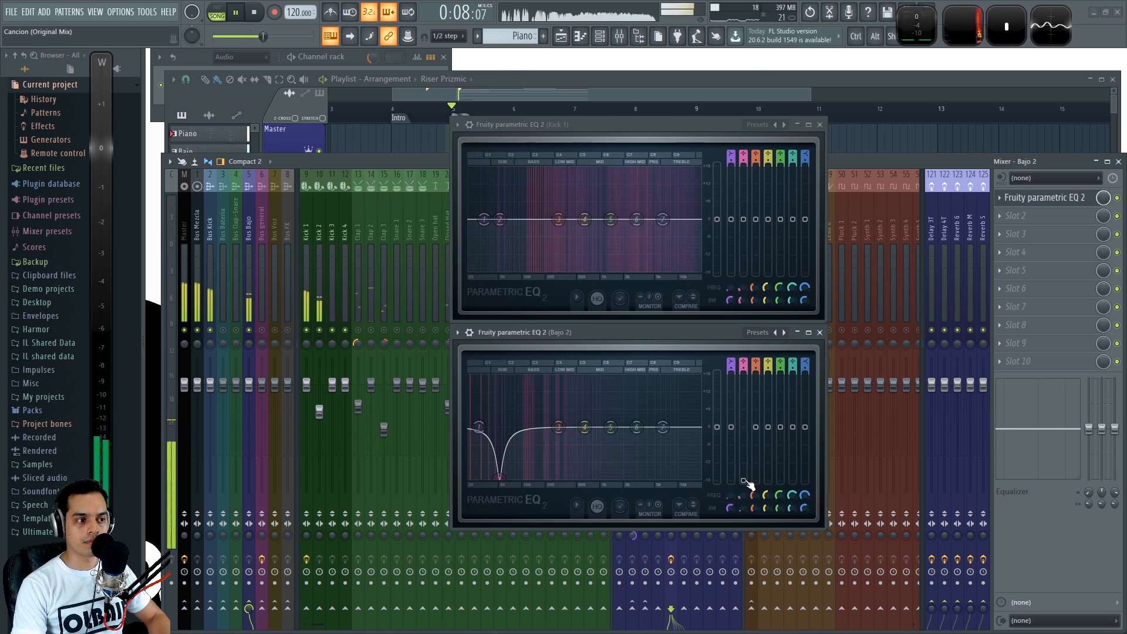
alt+click(745, 481)
drag(744, 428, 744, 482)
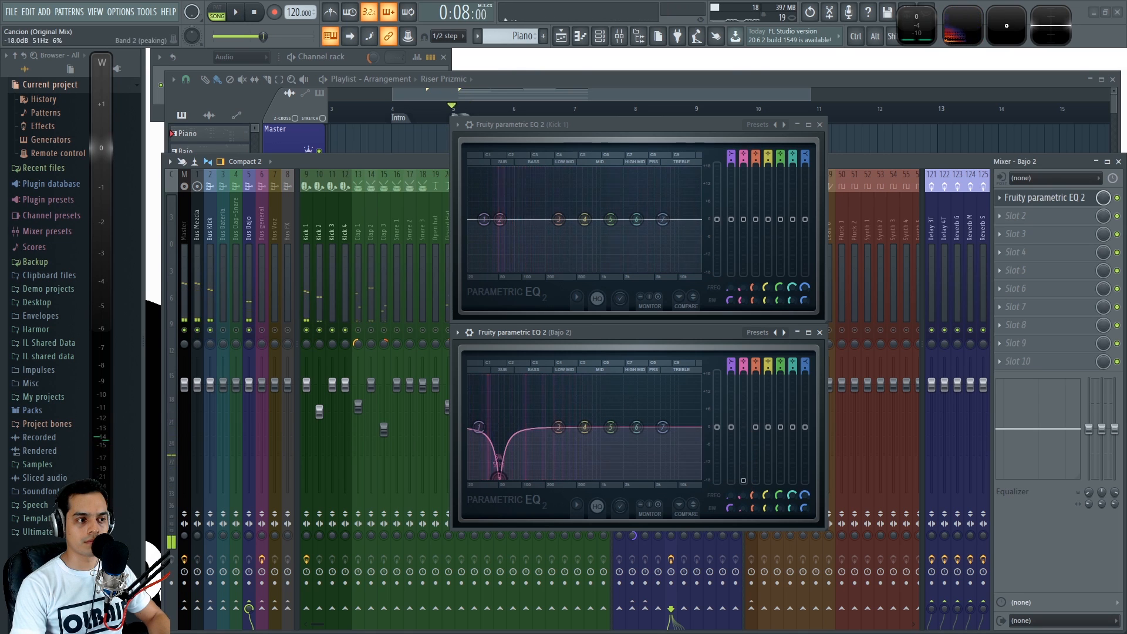
alt+click(749, 478)
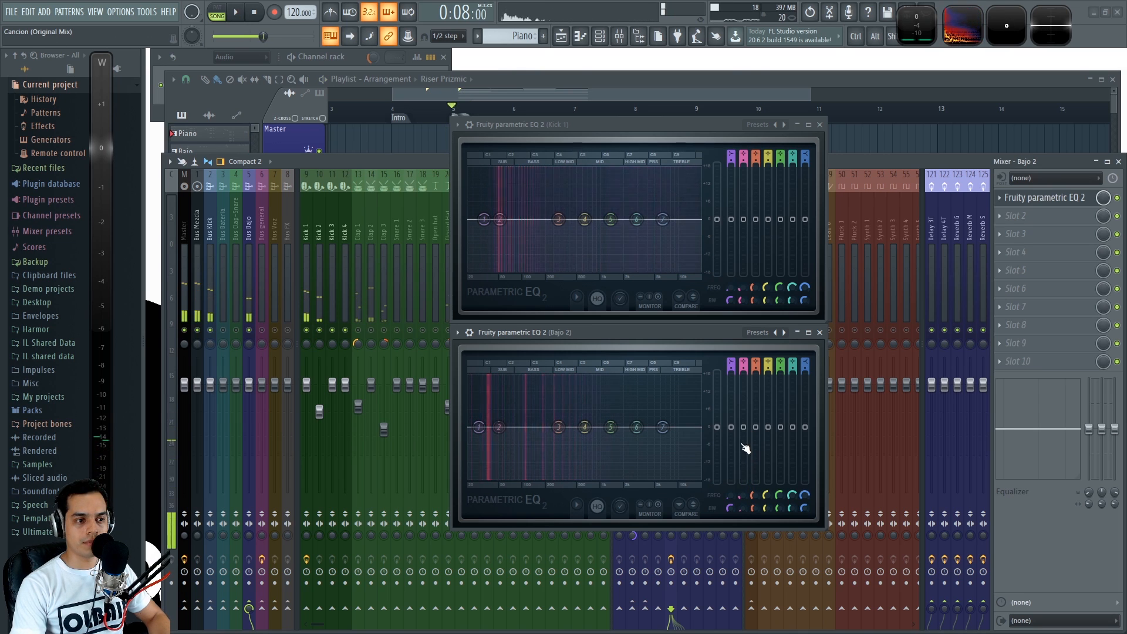
key(space)
drag(744, 427, 745, 482)
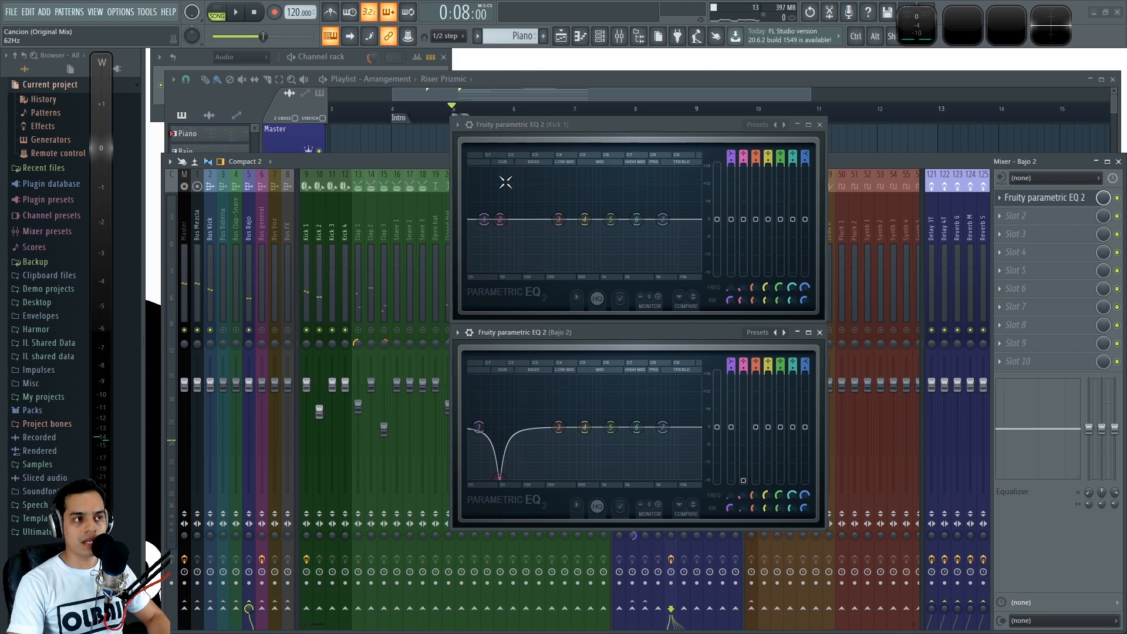
key(space)
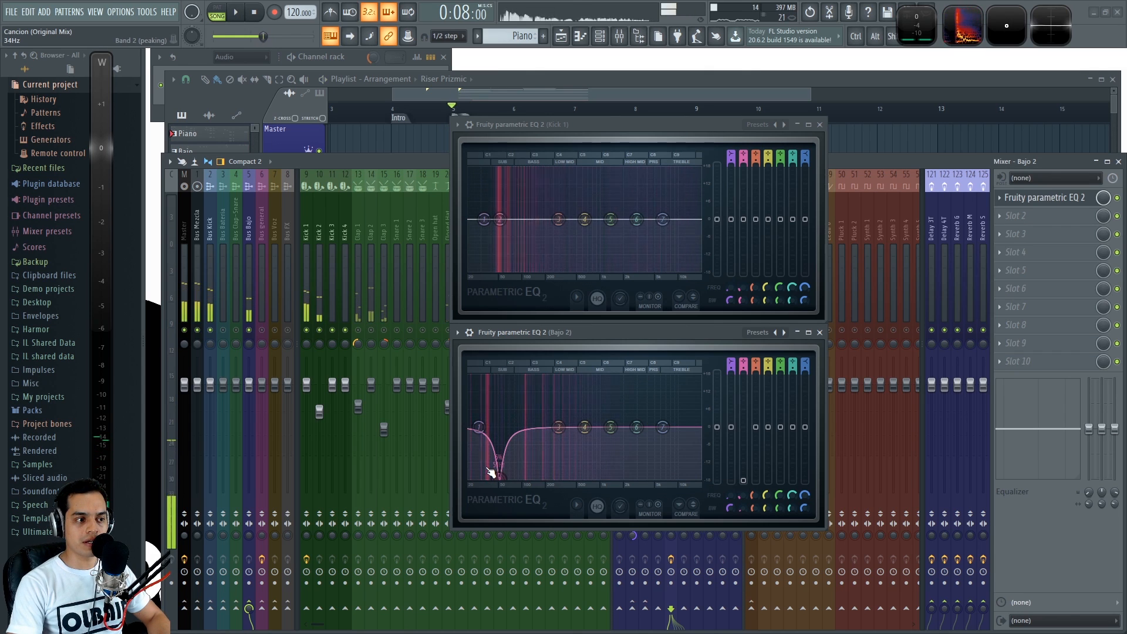
key(space)
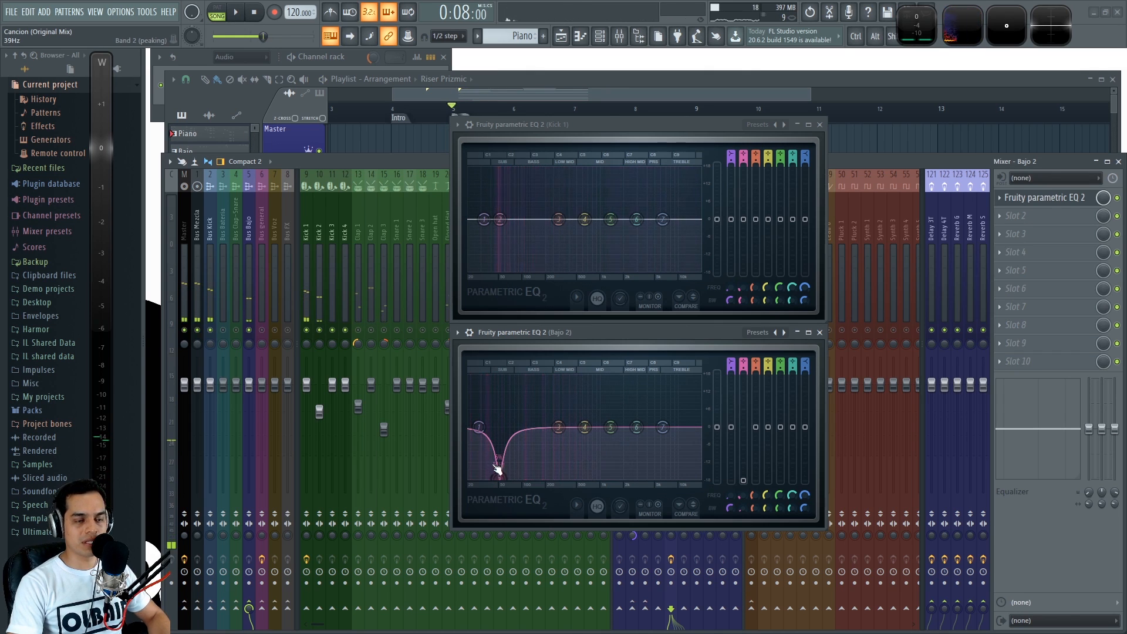
key(space)
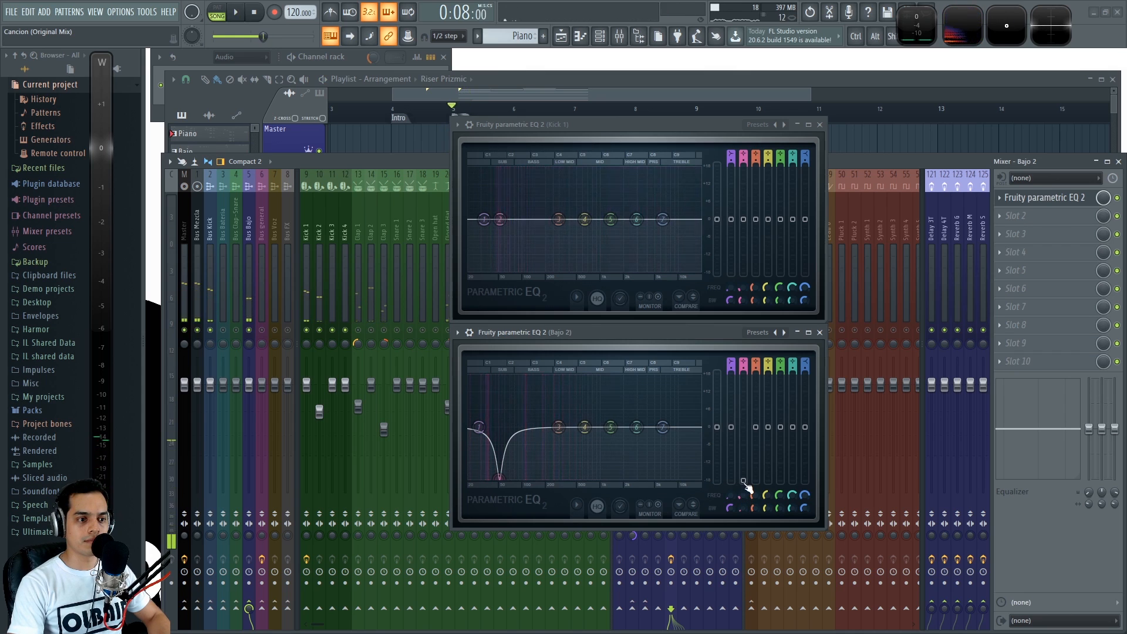
alt+click(744, 482)
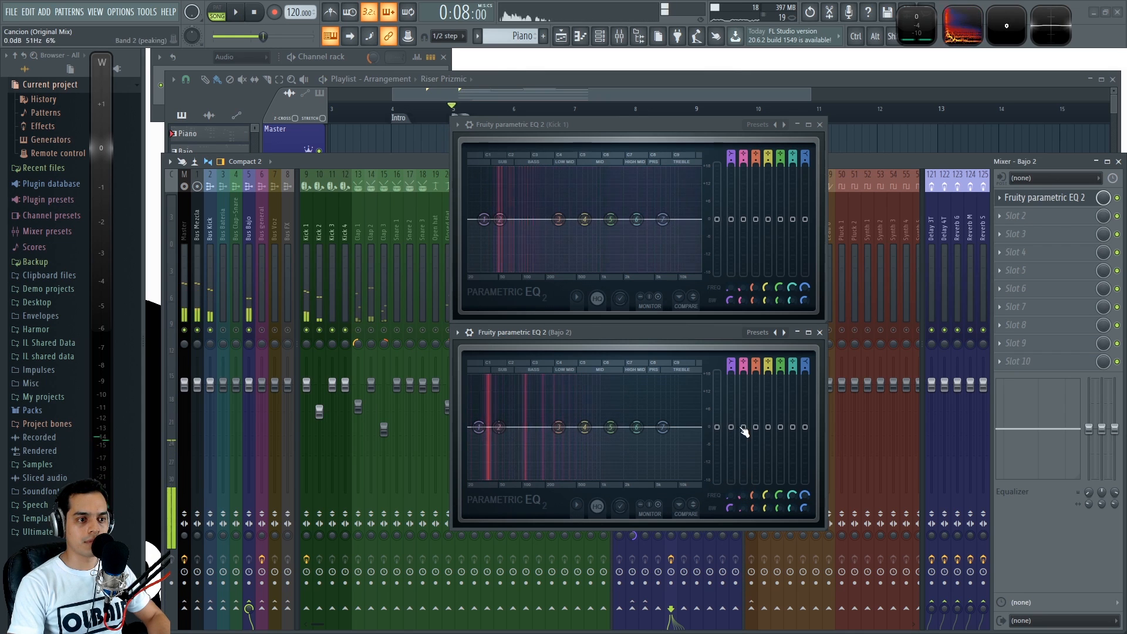
drag(743, 427, 744, 482)
key(space)
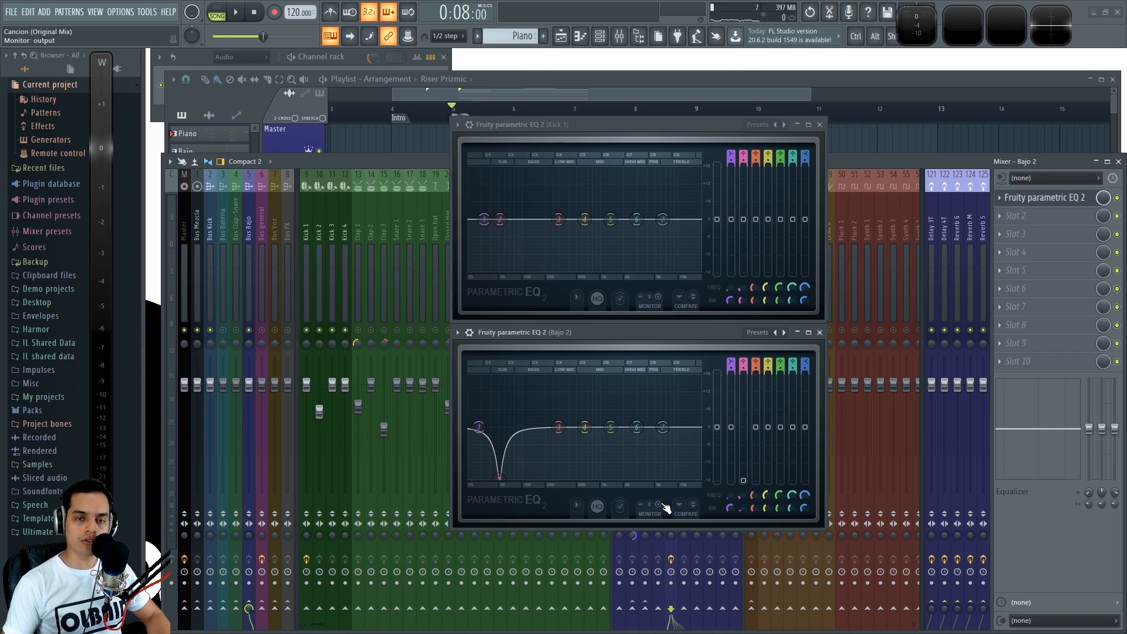
Reduce the cut on Bajo 2's band 2 to -7 dB and deepen it slightly during playback
drag(743, 480, 744, 447)
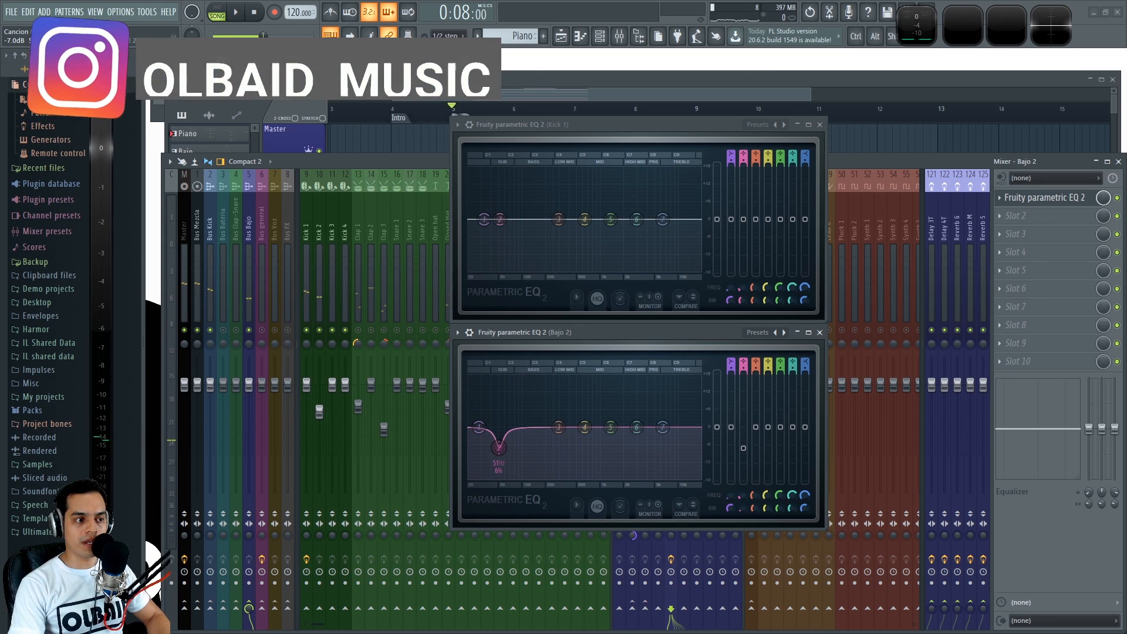
key(space)
drag(744, 448, 744, 451)
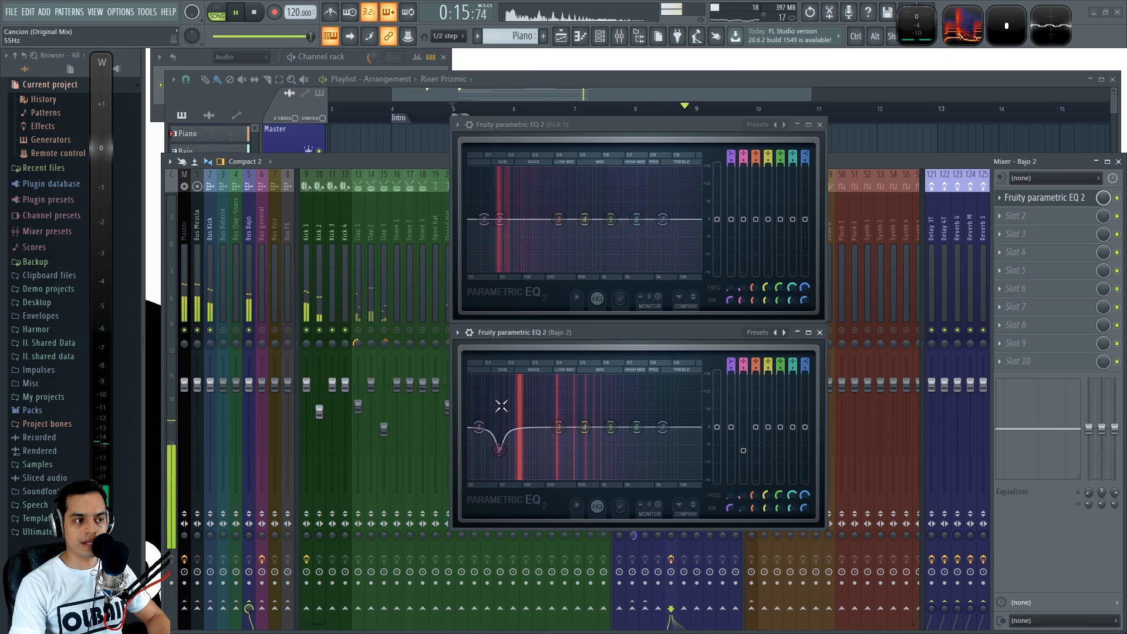
Stop playback and close both equalizer windows
key(space)
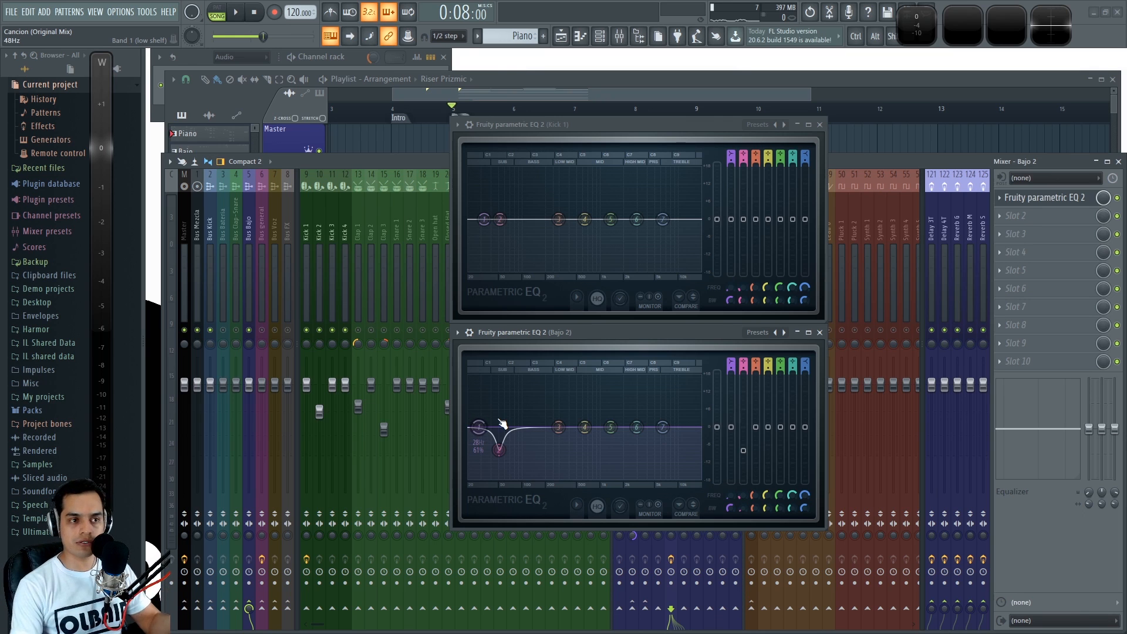
click(820, 124)
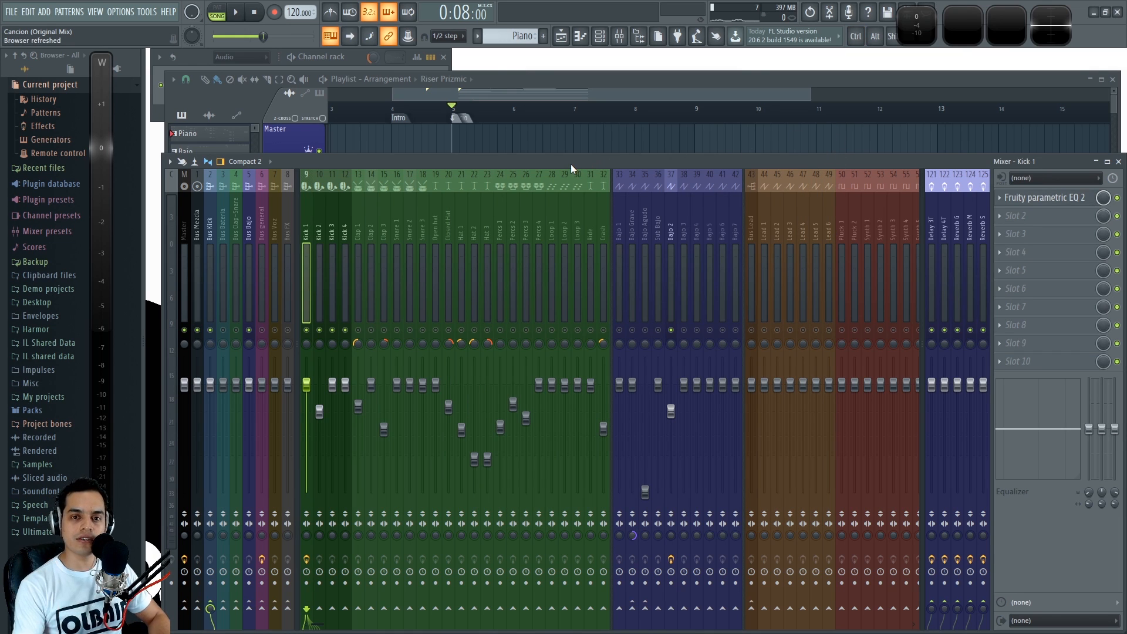
Audition Clap 3 soloed, followed by Closed Hat, Hats 1 to 3 and Perc 1 isolated during playback
ctrl+click(385, 332)
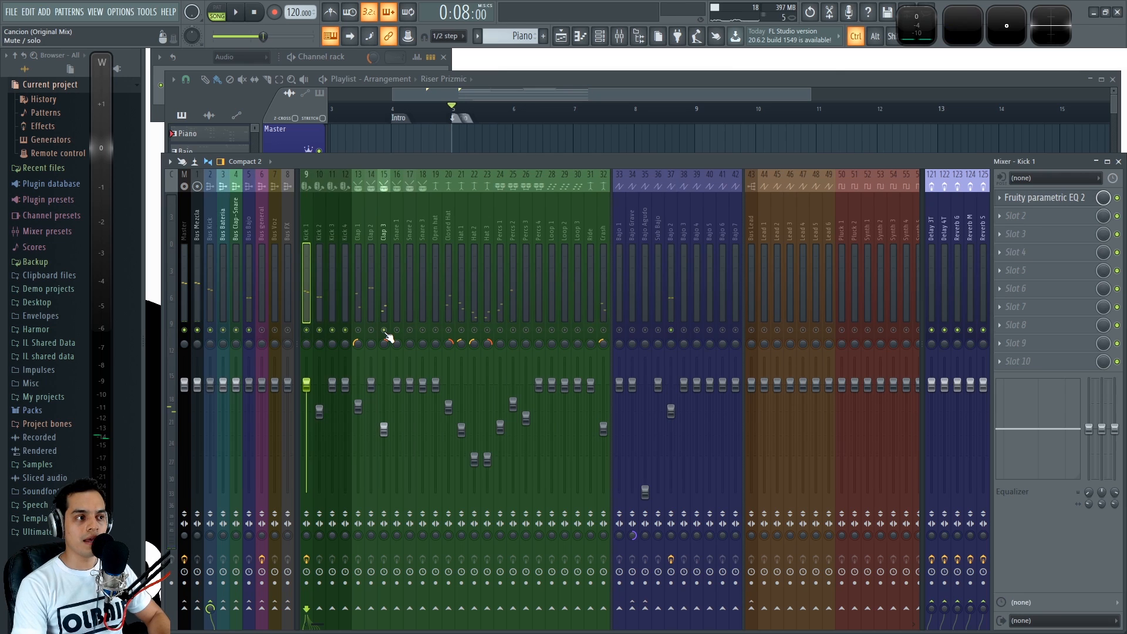
key(space)
click(450, 223)
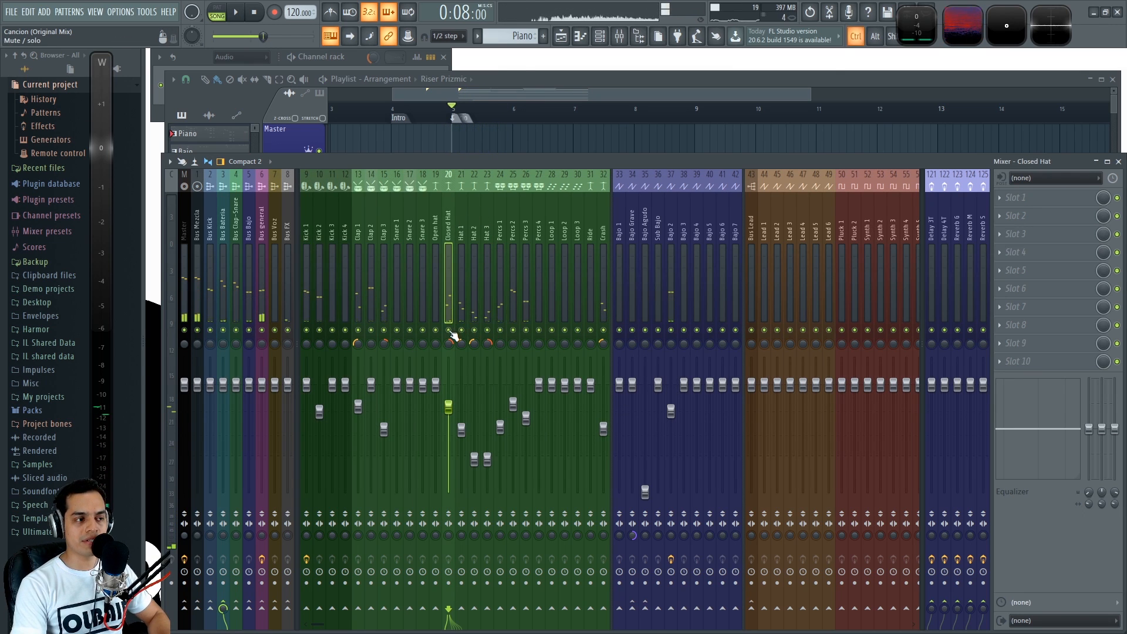
drag(450, 331, 517, 339)
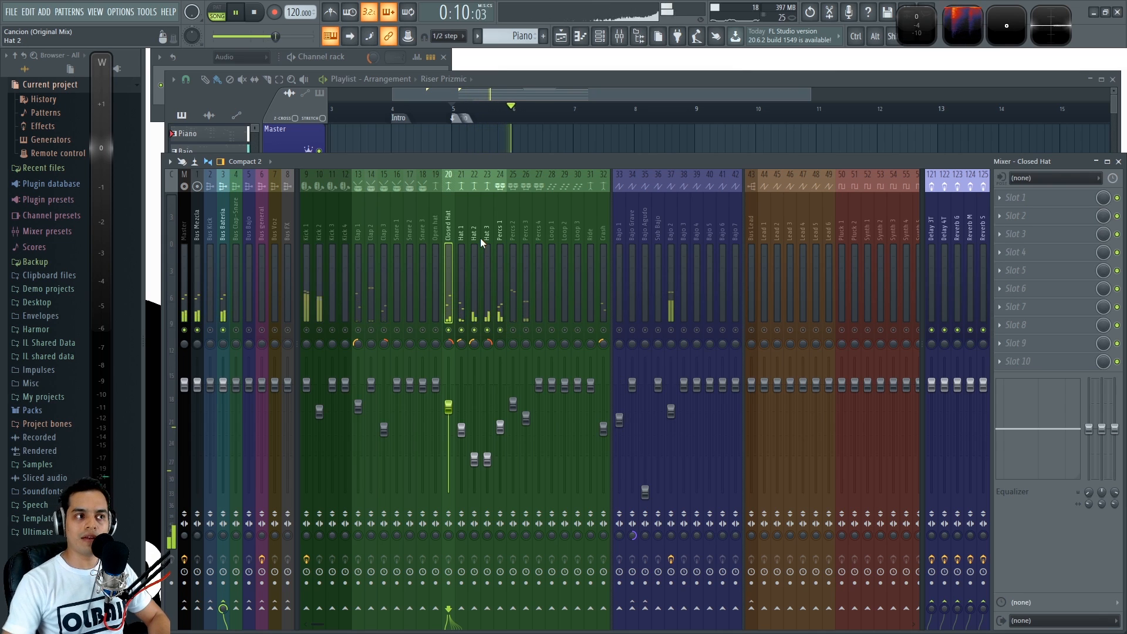
key(space)
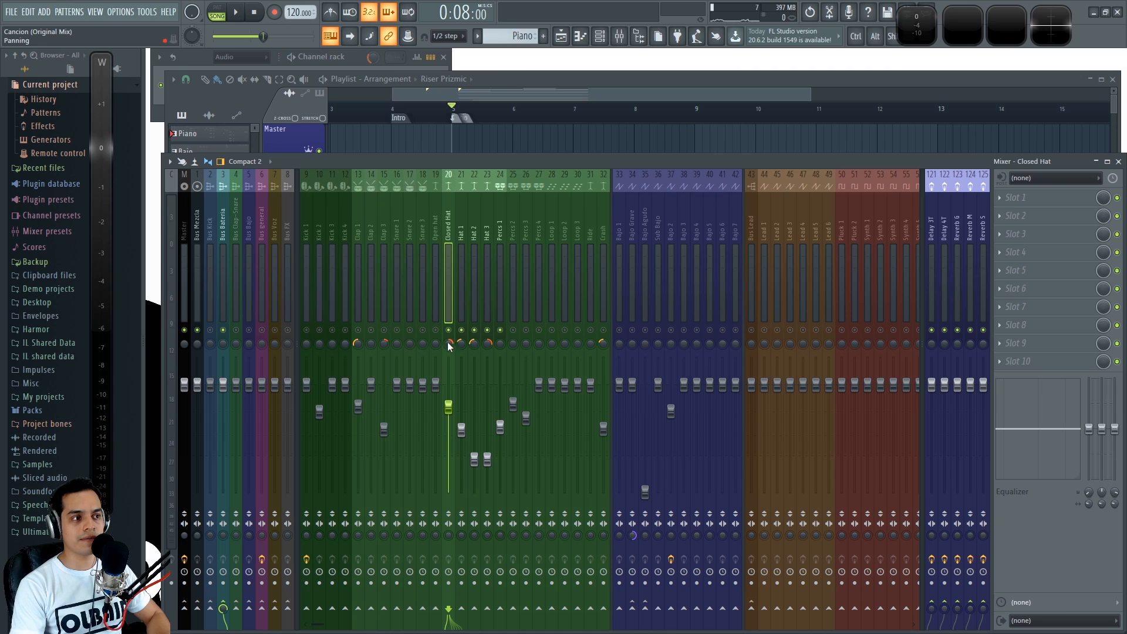
Restore all muted tracks and review Bajo 2's equalizer curve in an enlarged window, closing it when done
click(186, 220)
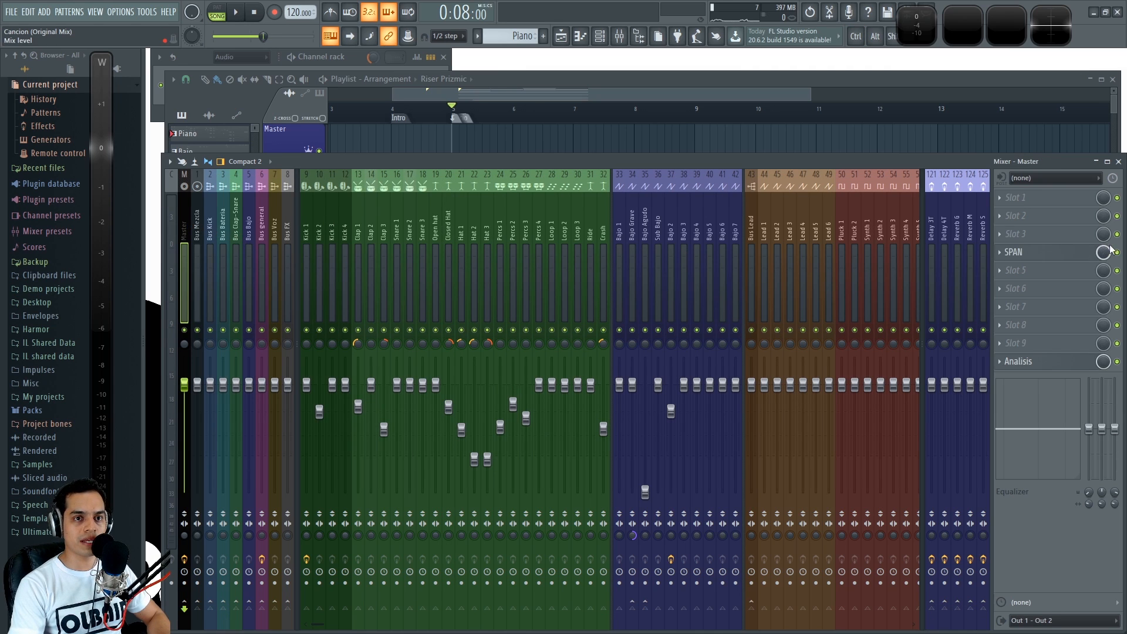
click(618, 223)
click(669, 224)
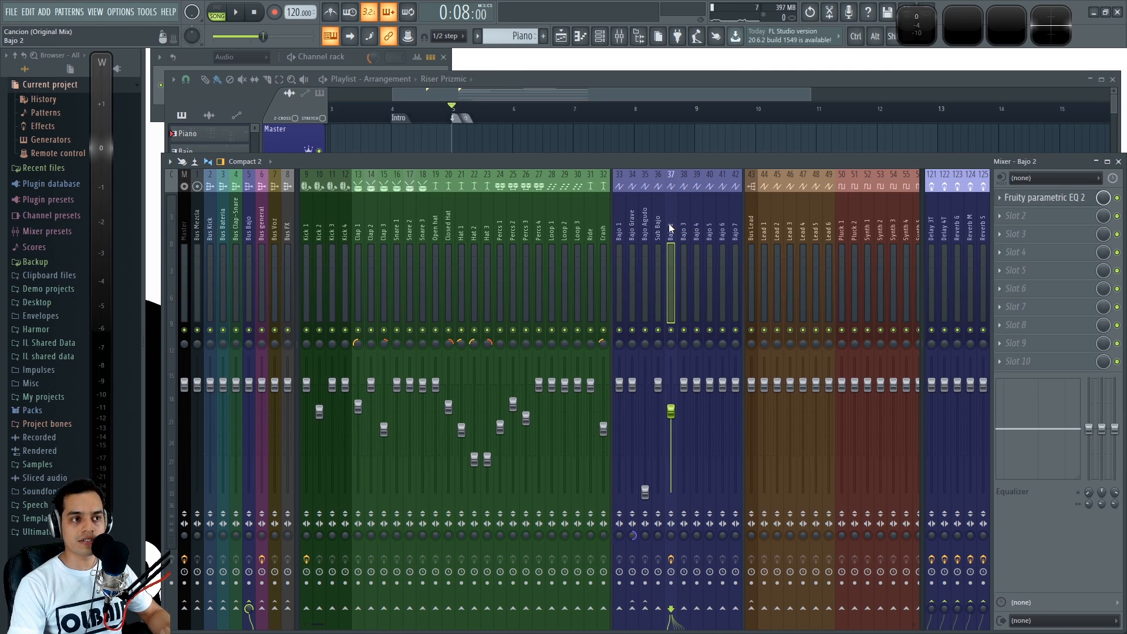
click(1055, 201)
drag(634, 333, 579, 194)
drag(770, 390, 912, 498)
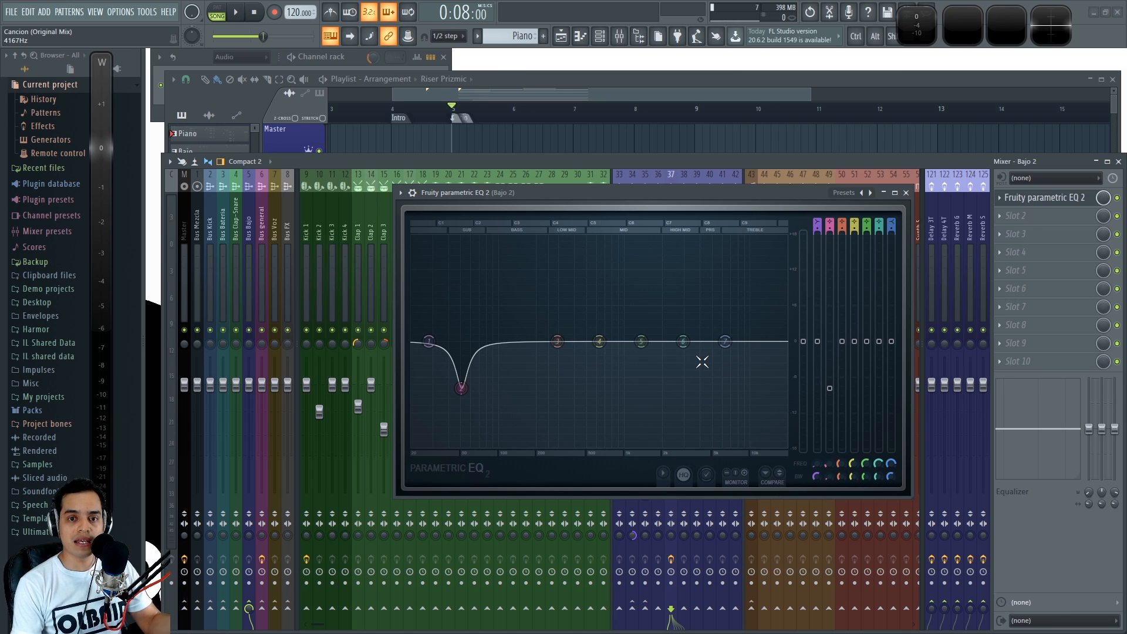
click(906, 193)
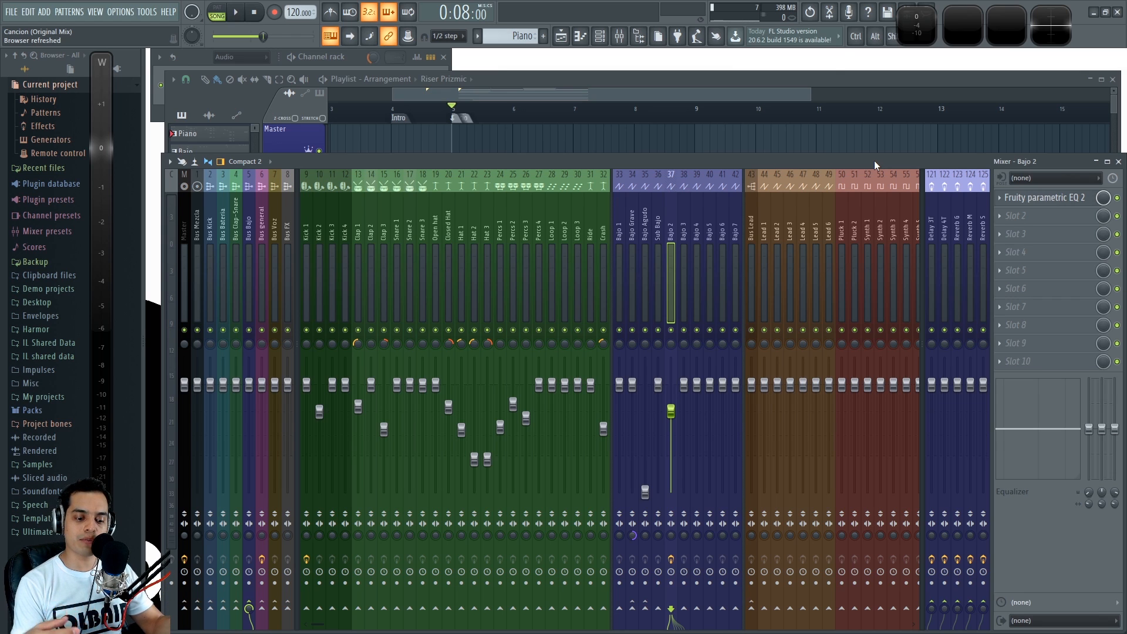
Isolate Pad 1 during playback and open its Fruity parametric EQ 2 above the mixer tracks
key(space)
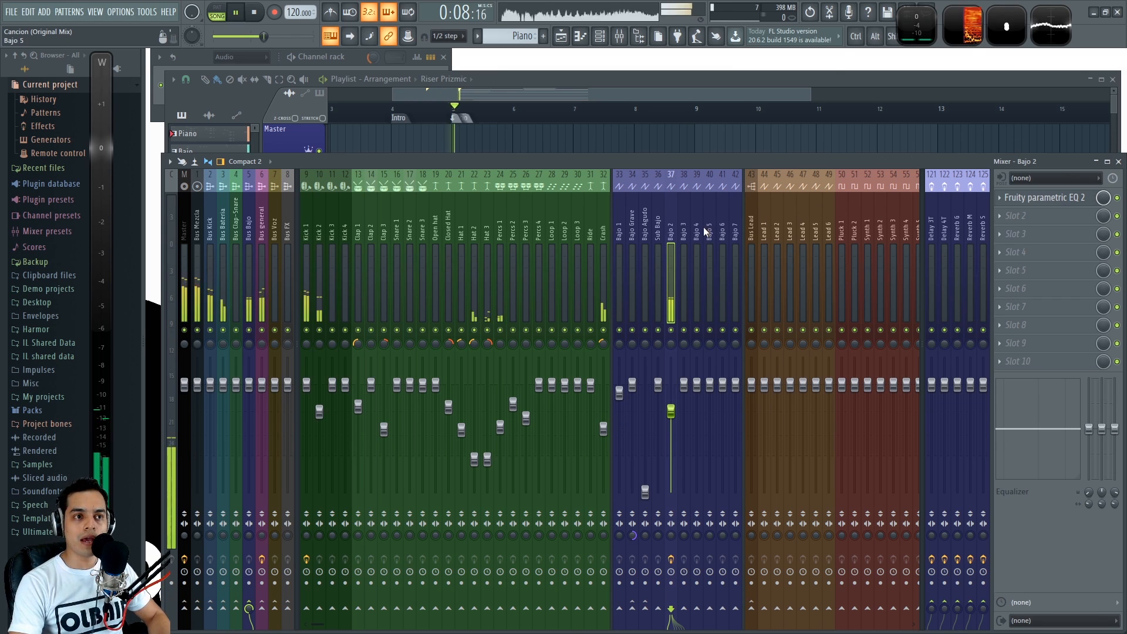
scroll(704, 226, down, 5)
scroll(703, 224, down, 2)
click(679, 222)
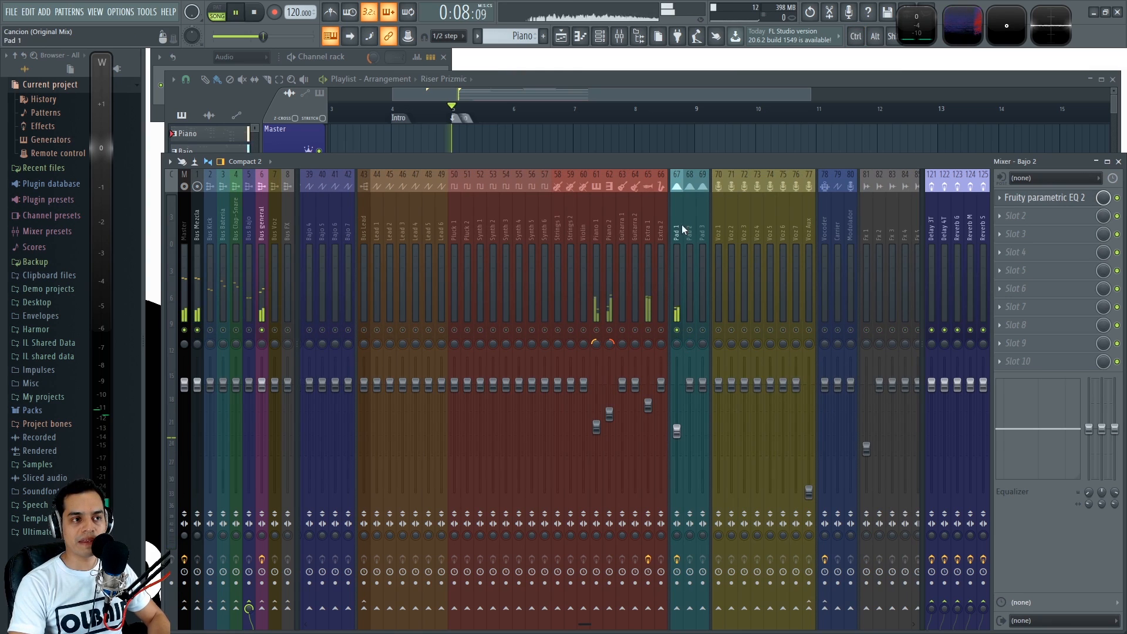
click(1025, 198)
drag(684, 333, 612, 189)
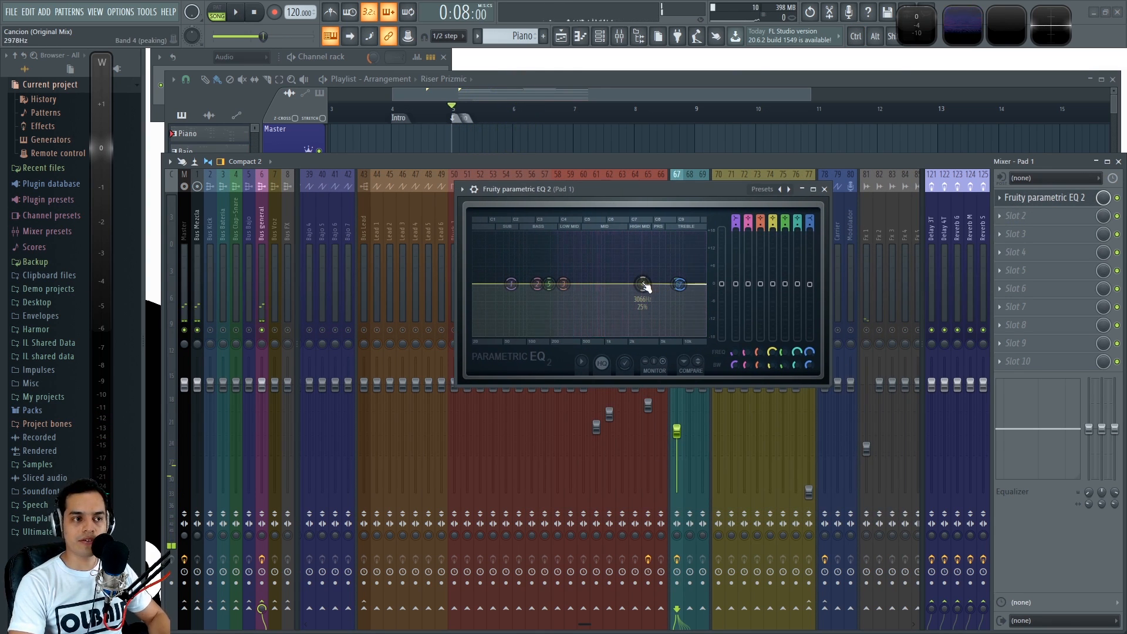
Shift Pad 1's equalizer band 4 slightly higher in frequency and place band 5 at 215 Hz, keeping both flat
mouse_move(643, 284)
mouse_down()
mouse_move(662, 265)
mouse_move(652, 284)
mouse_up()
key(space)
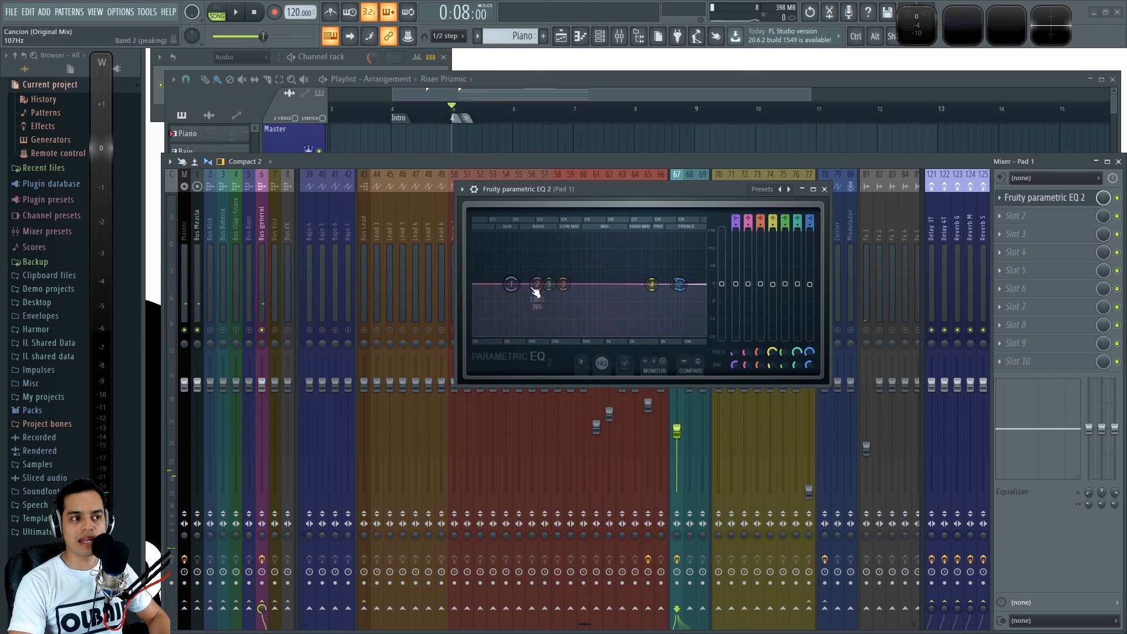
mouse_move(557, 286)
mouse_down()
mouse_move(554, 318)
mouse_move(552, 287)
mouse_up()
key(space)
key(space)
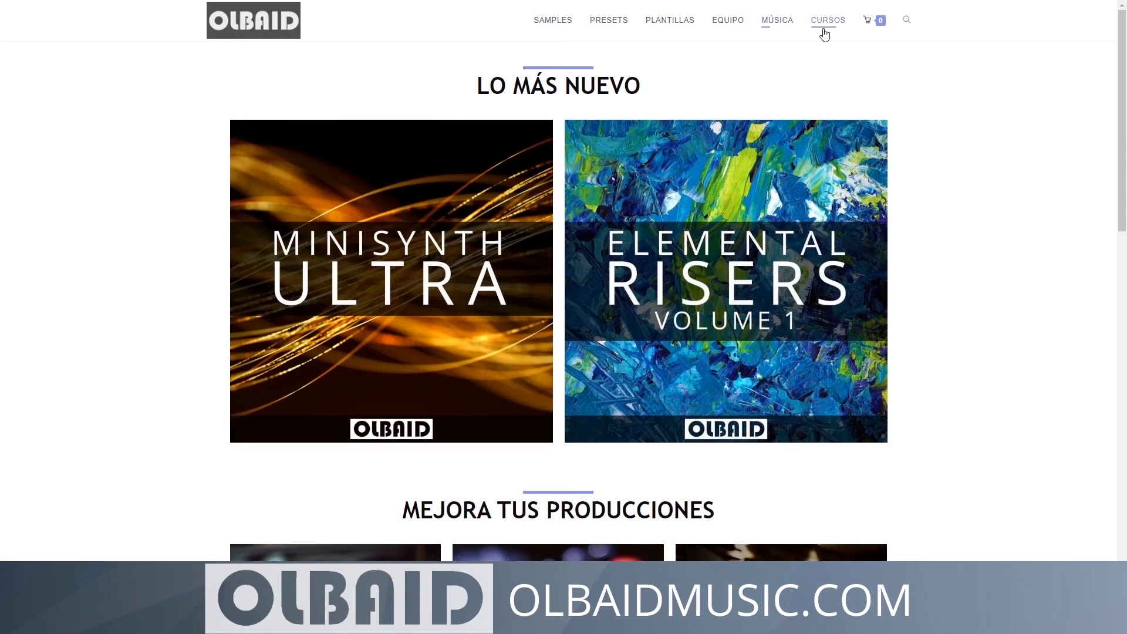
Browse the OLBAID website's home page through its production resources, studio equipment and music production learning sections
scroll(964, 188, down, 5)
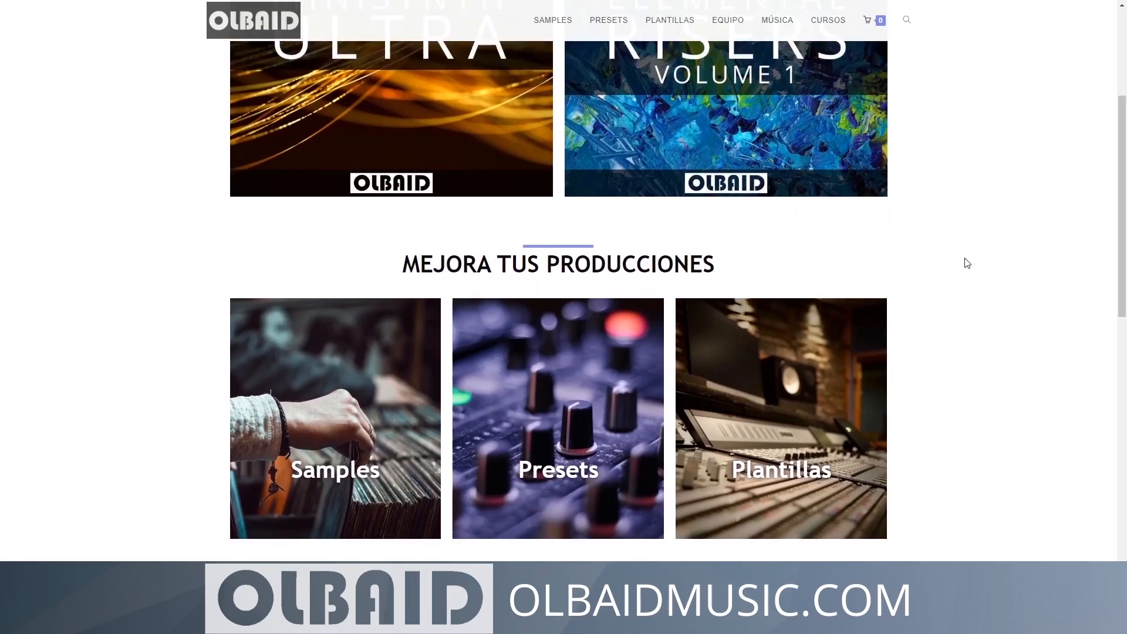
scroll(968, 263, down, 7)
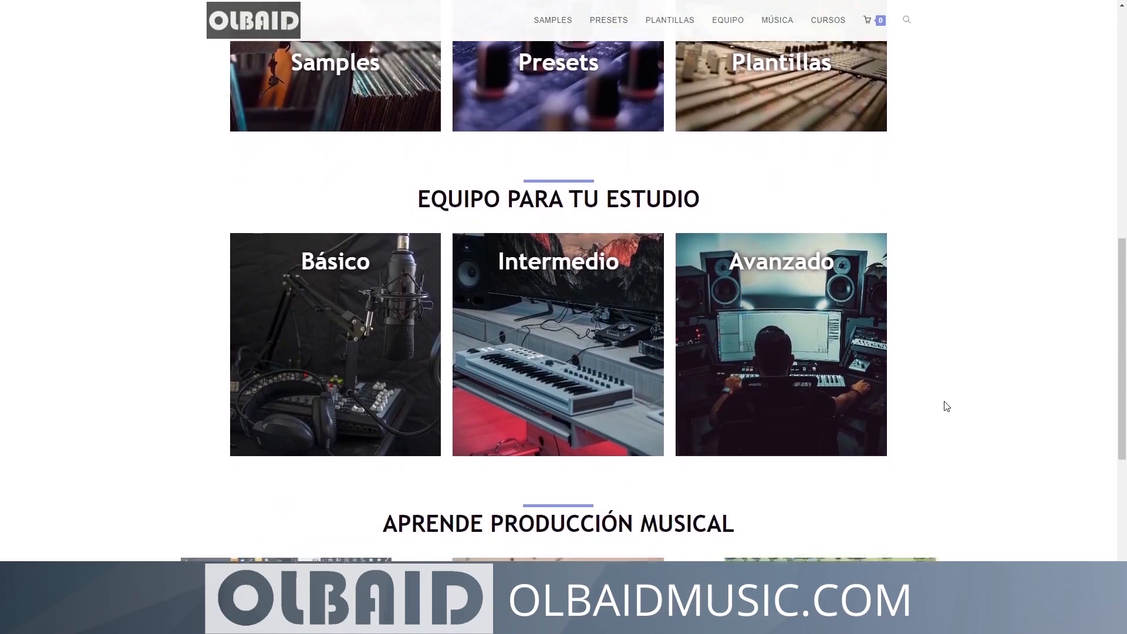
scroll(947, 406, down, 4)
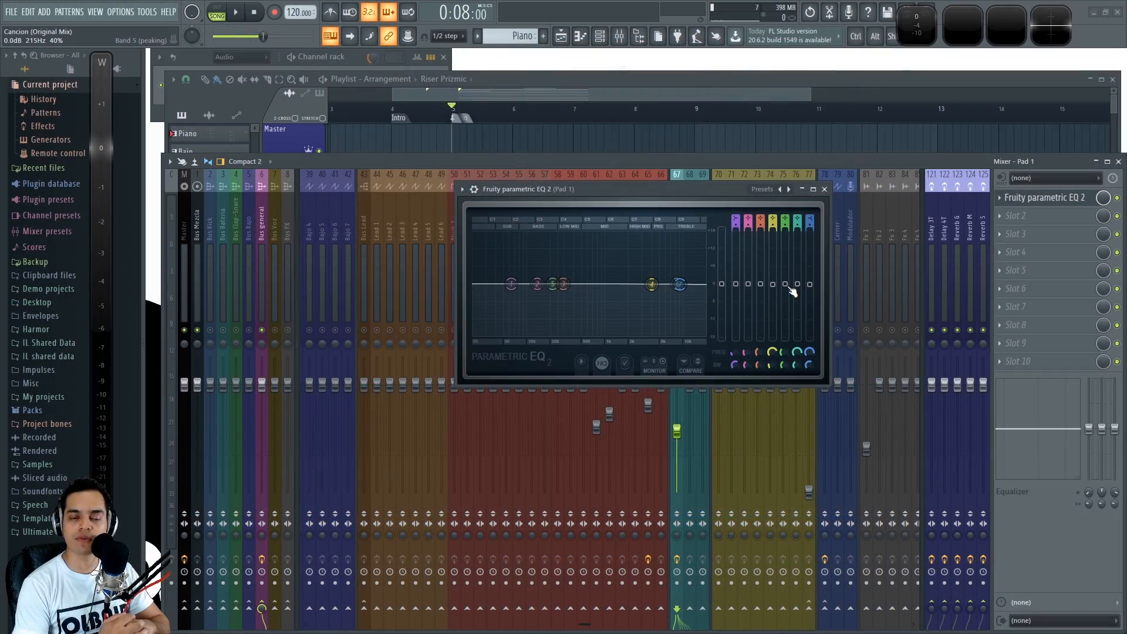